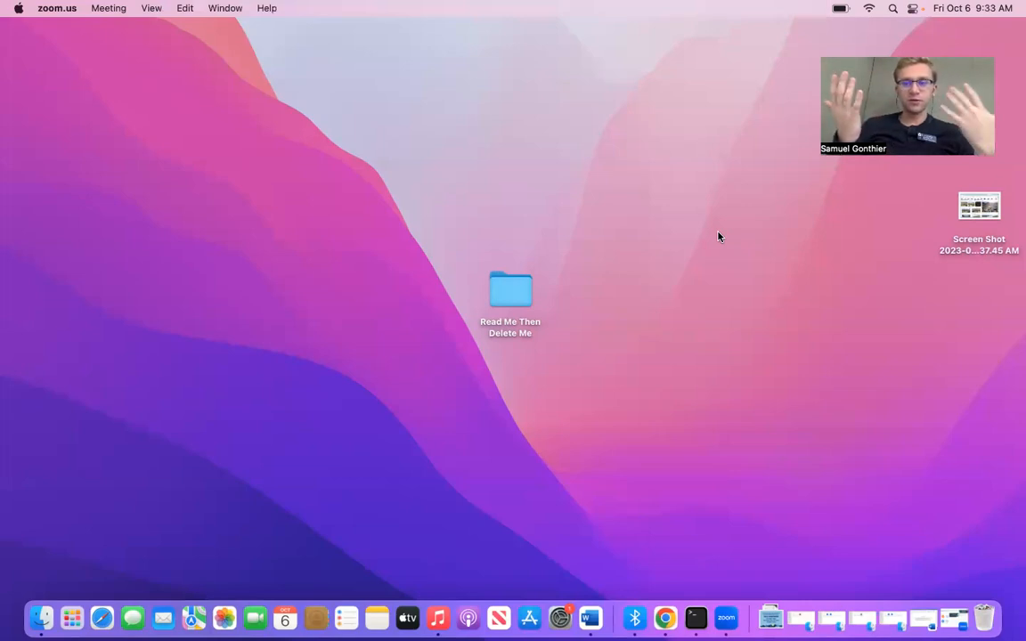
# Step: Switch to Chrome and open MyMap from the School section of the MyBYU home page
pyautogui.click(665, 618)
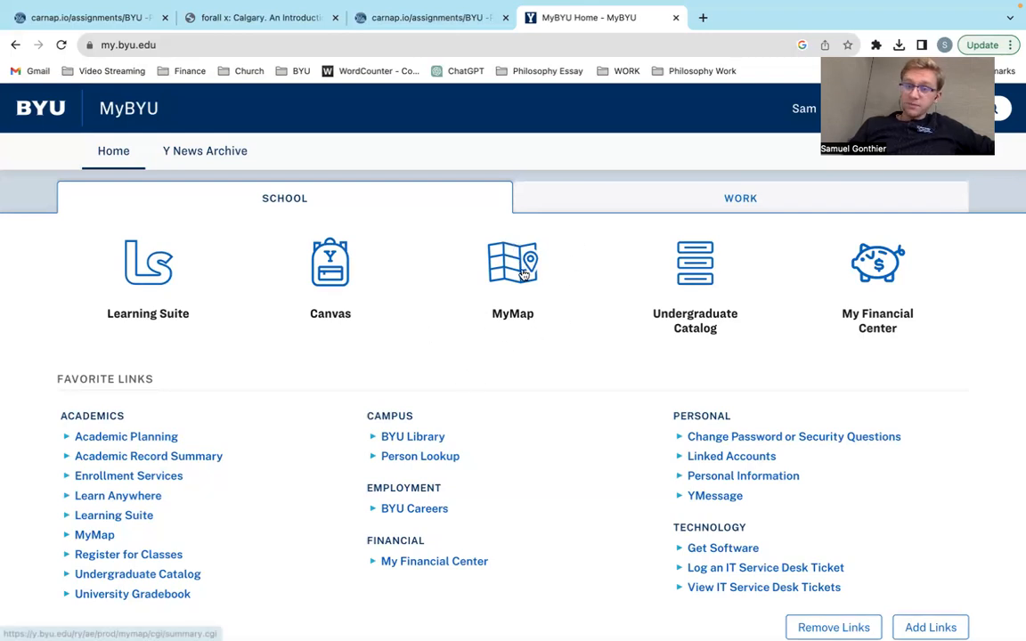
pyautogui.click(470, 246)
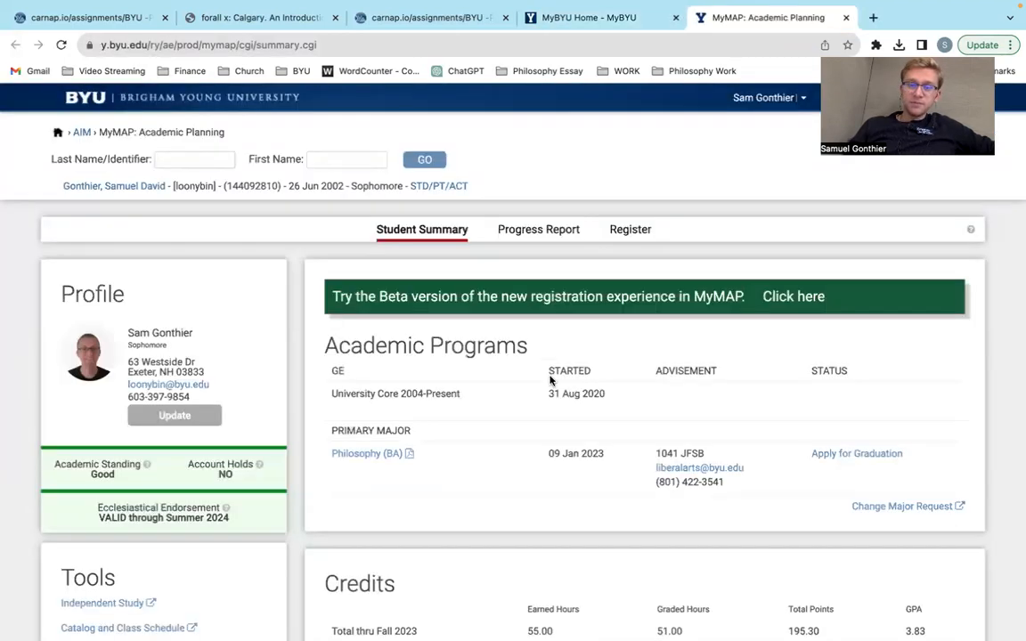
# Step: Examine the academic programs and credits on the MyMAP student summary
pyautogui.scroll(-1, 555, 393)
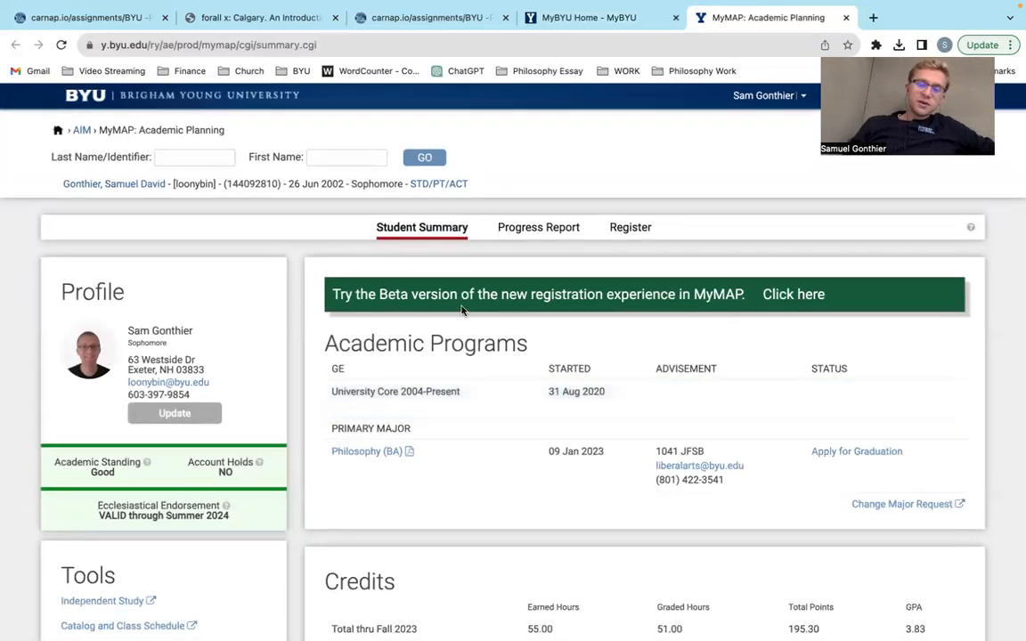
pyautogui.scroll(-2, 509, 402)
pyautogui.scroll(-1, 504, 445)
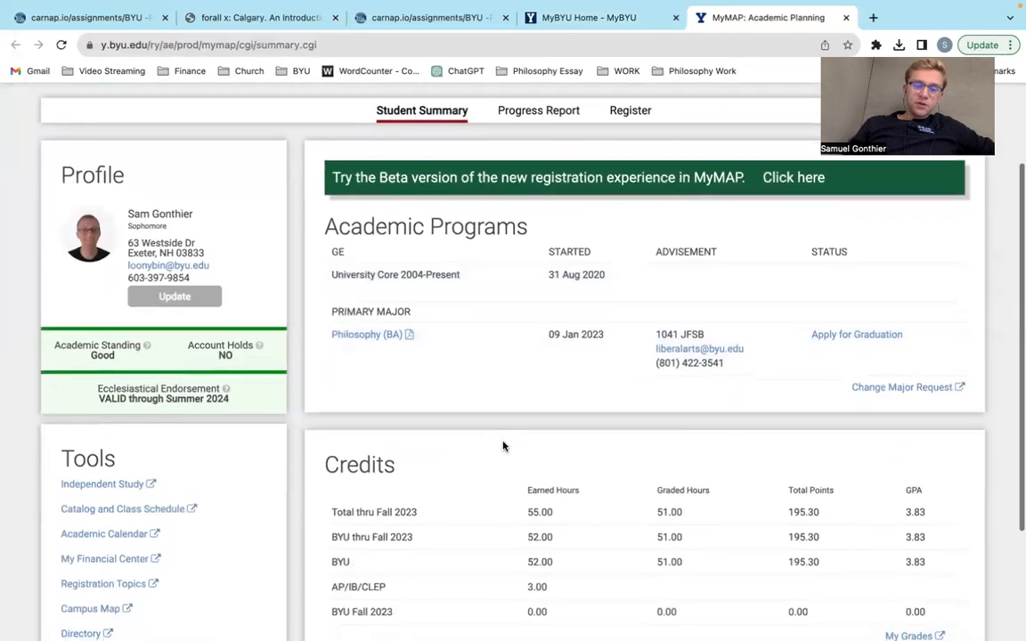
pyautogui.scroll(1, 503, 445)
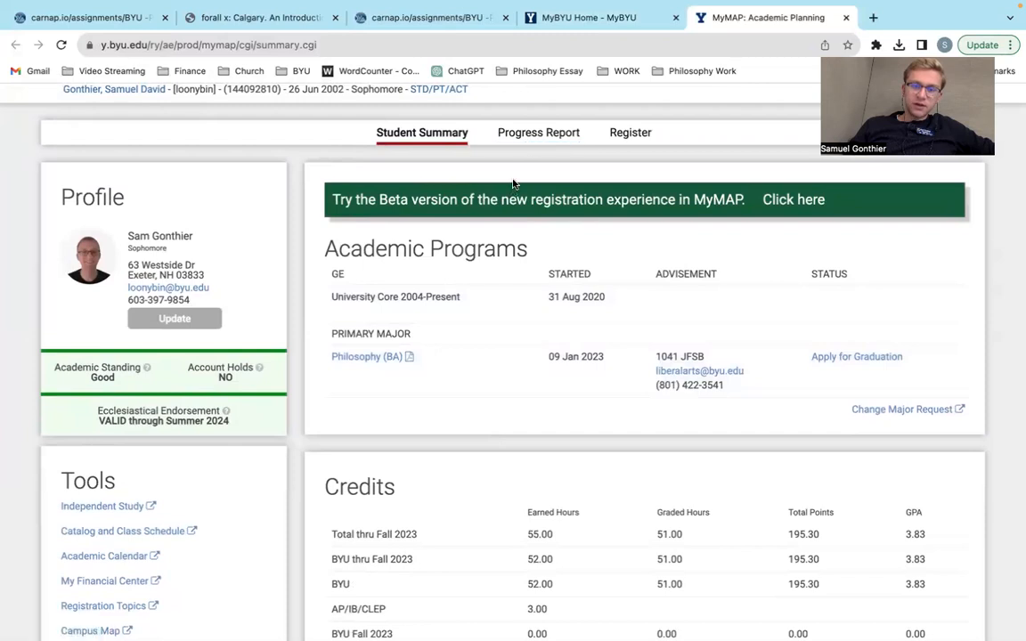
pyautogui.tripleClick(481, 198)
pyautogui.click(435, 200)
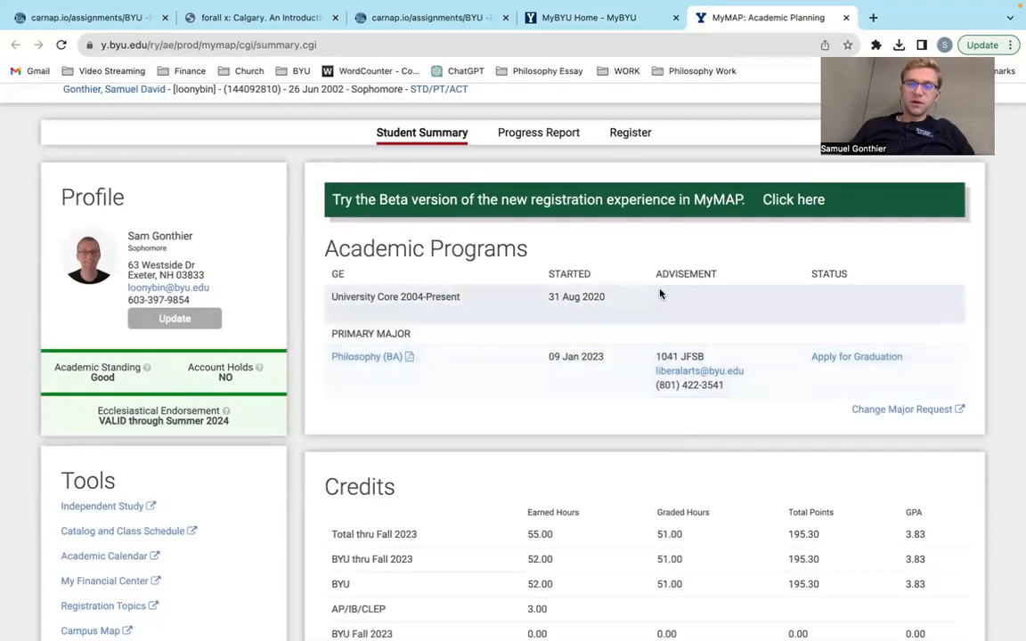
pyautogui.tripleClick(588, 207)
pyautogui.click(587, 209)
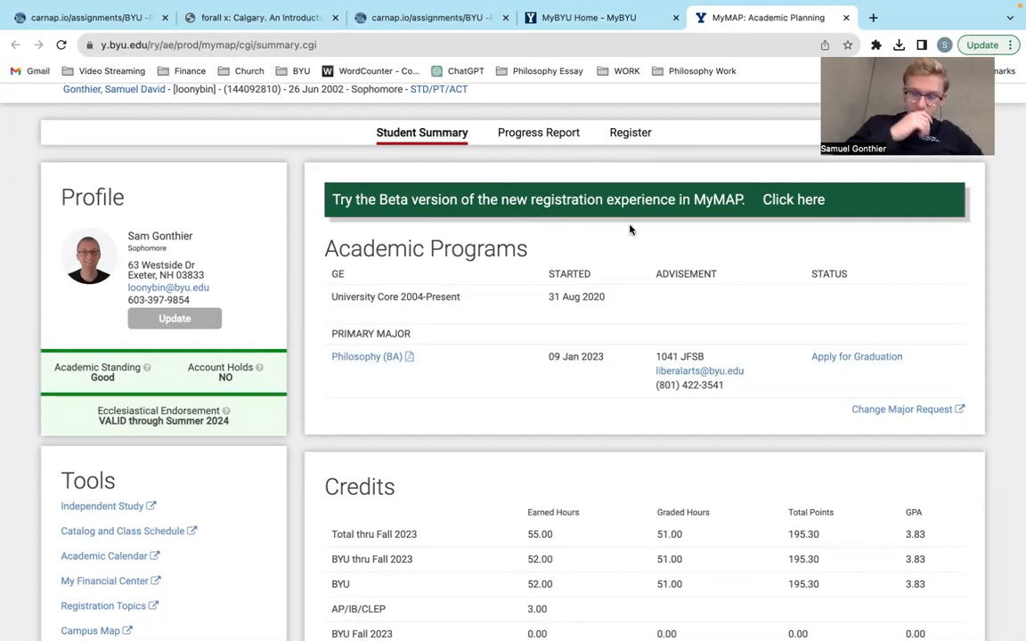
# Step: Open the Progress Report and review its hours analysis, GPA and other requirements for Fall Semester 2023
pyautogui.click(549, 134)
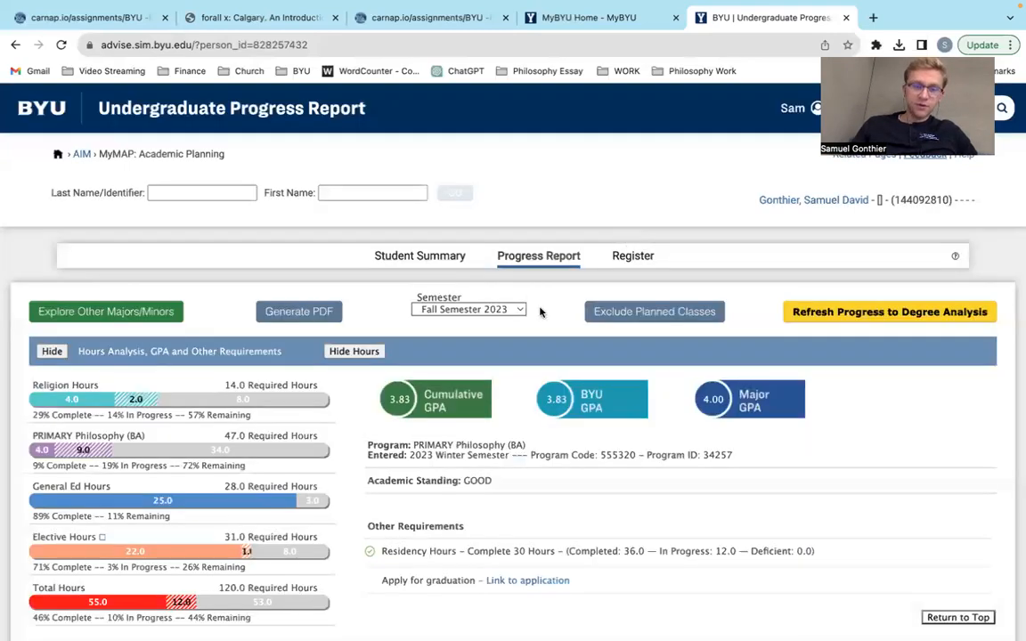
pyautogui.scroll(-2, 539, 312)
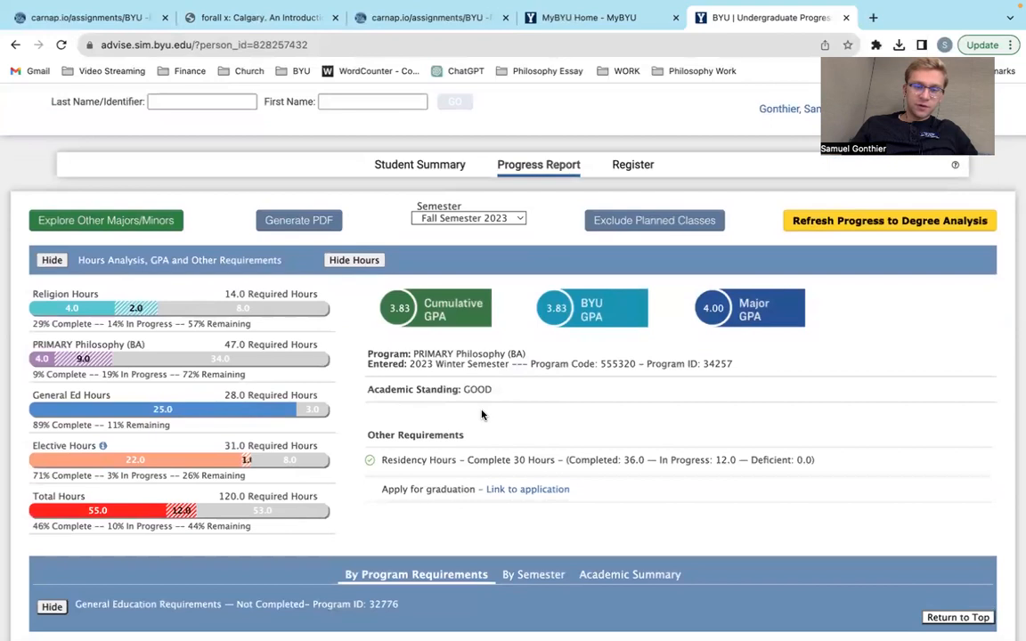
pyautogui.scroll(-1, 481, 414)
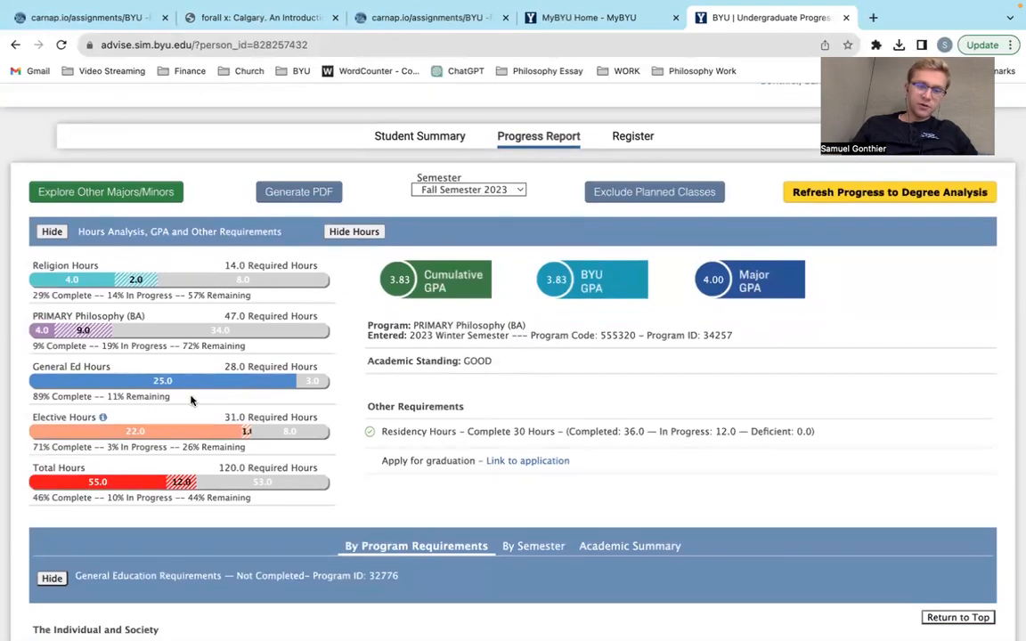
pyautogui.scroll(-1, 396, 347)
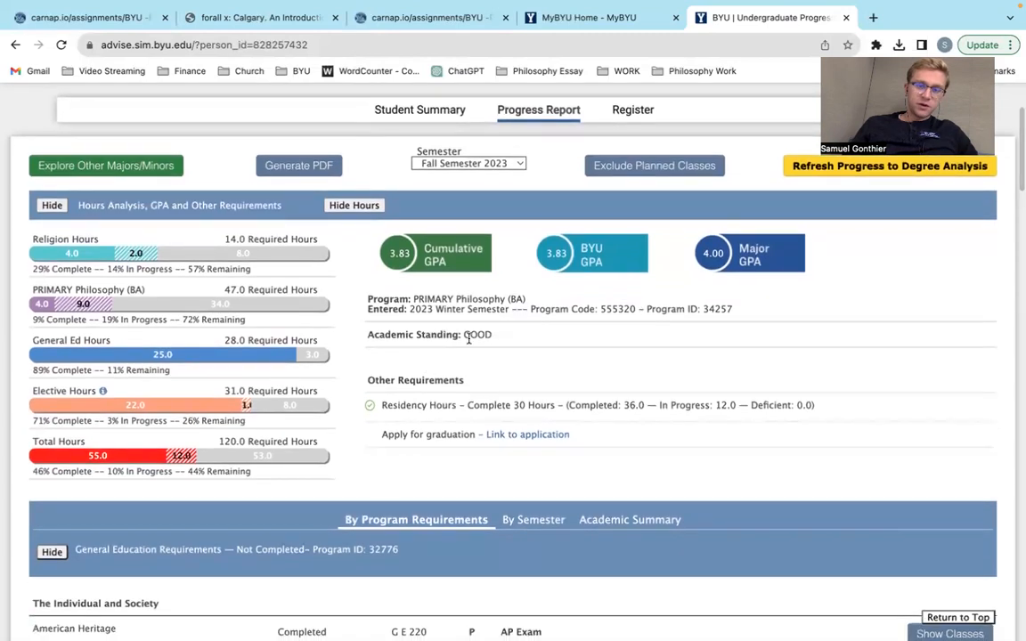
pyautogui.scroll(1, 468, 339)
pyautogui.scroll(-1, 489, 352)
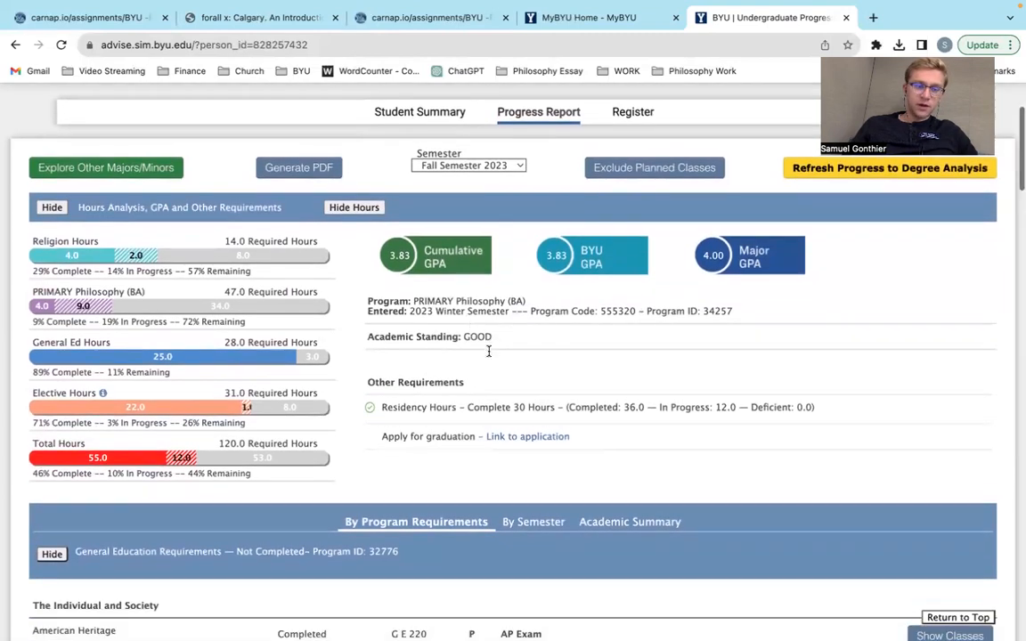
pyautogui.scroll(2, 430, 319)
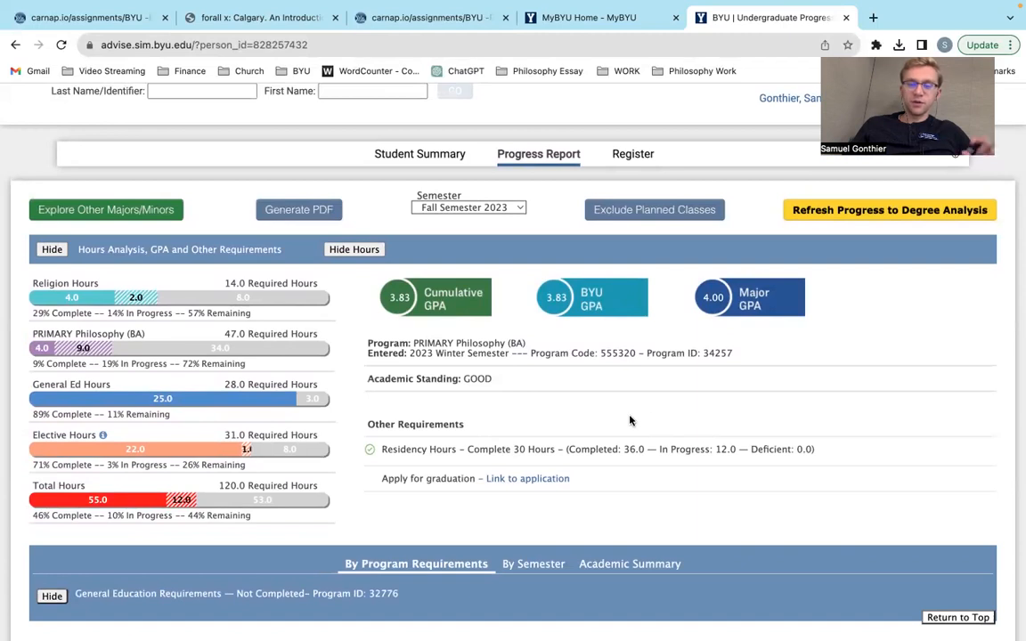
pyautogui.scroll(-2, 728, 396)
pyautogui.scroll(3, 732, 397)
pyautogui.scroll(5, 732, 397)
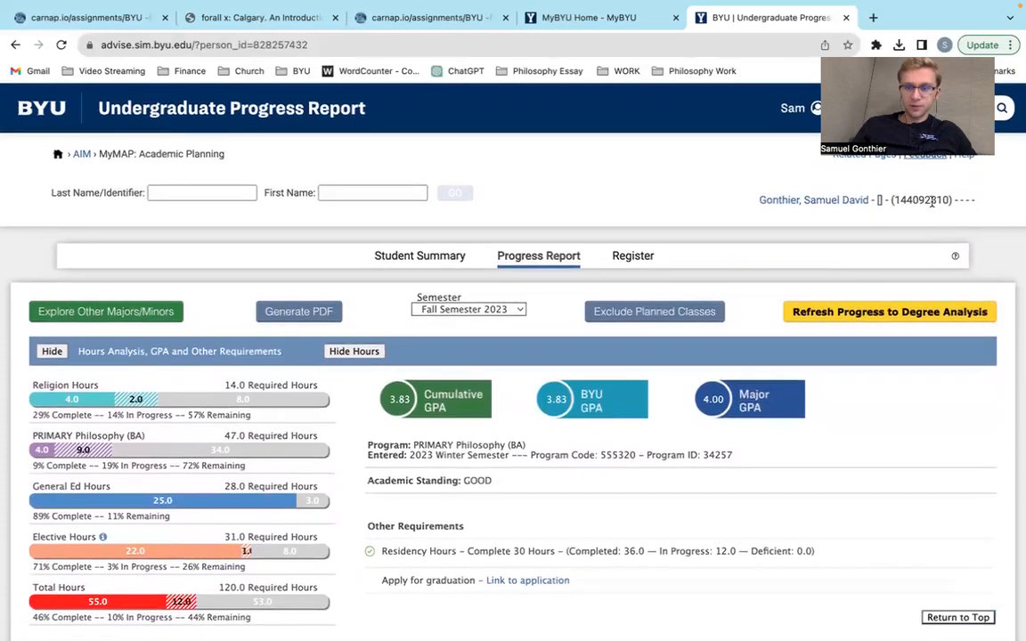
pyautogui.scroll(-3, 724, 337)
pyautogui.scroll(-2, 723, 338)
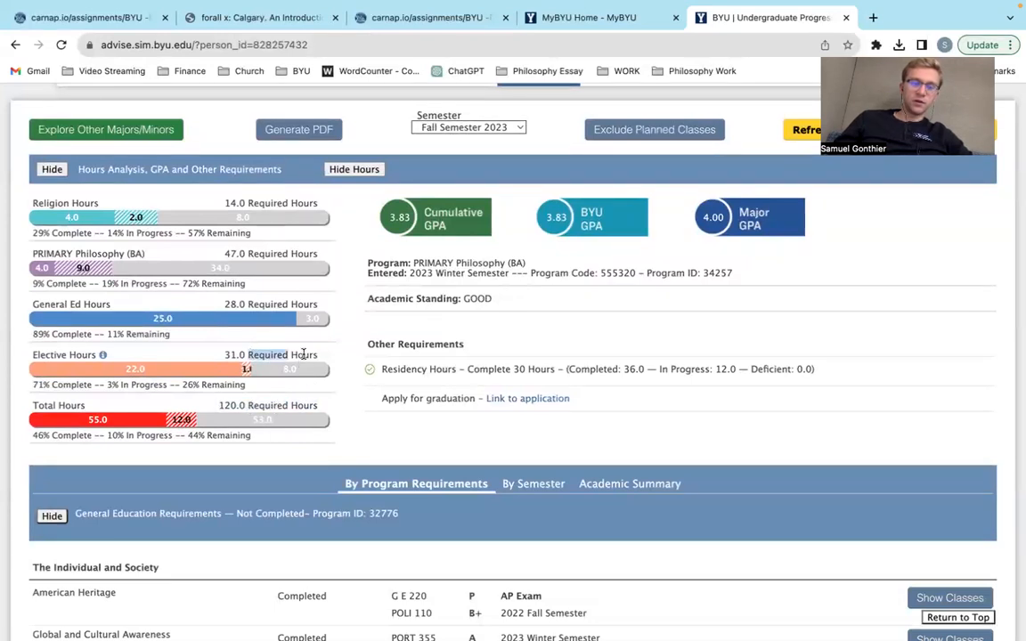
# Step: Explore other majors and minors and select Chemistry (BA) to compare with the current major
pyautogui.scroll(1, 214, 196)
pyautogui.click(140, 140)
pyautogui.scroll(-7, 492, 401)
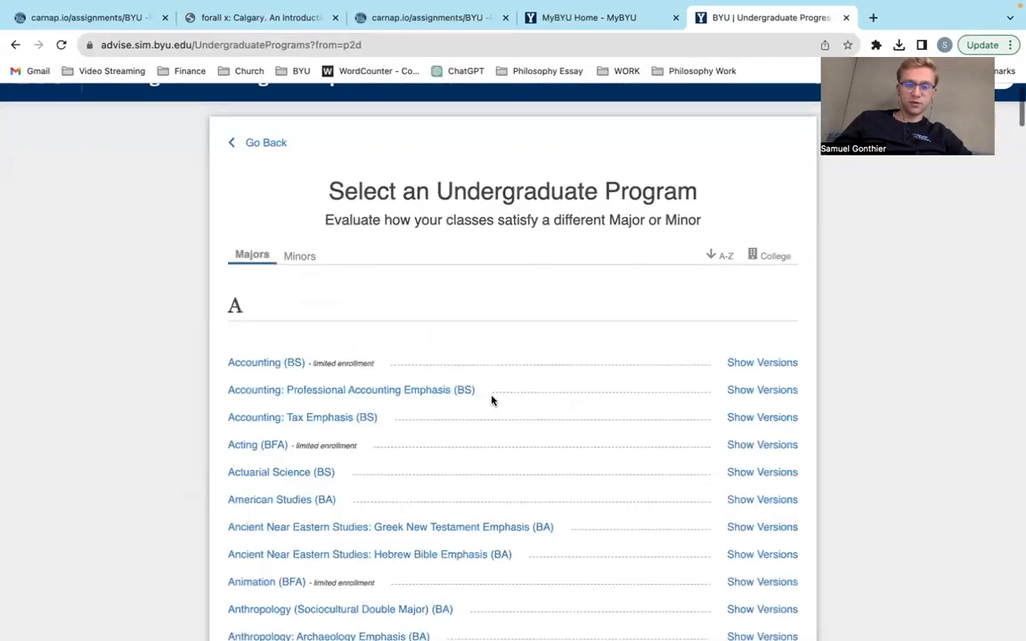
pyautogui.scroll(-4, 492, 401)
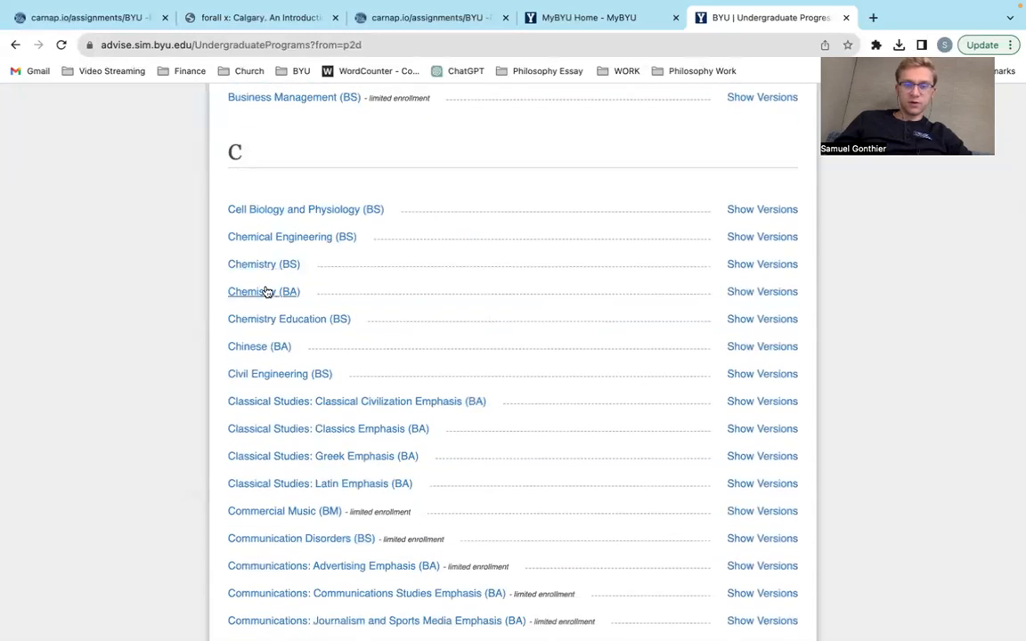
pyautogui.click(269, 292)
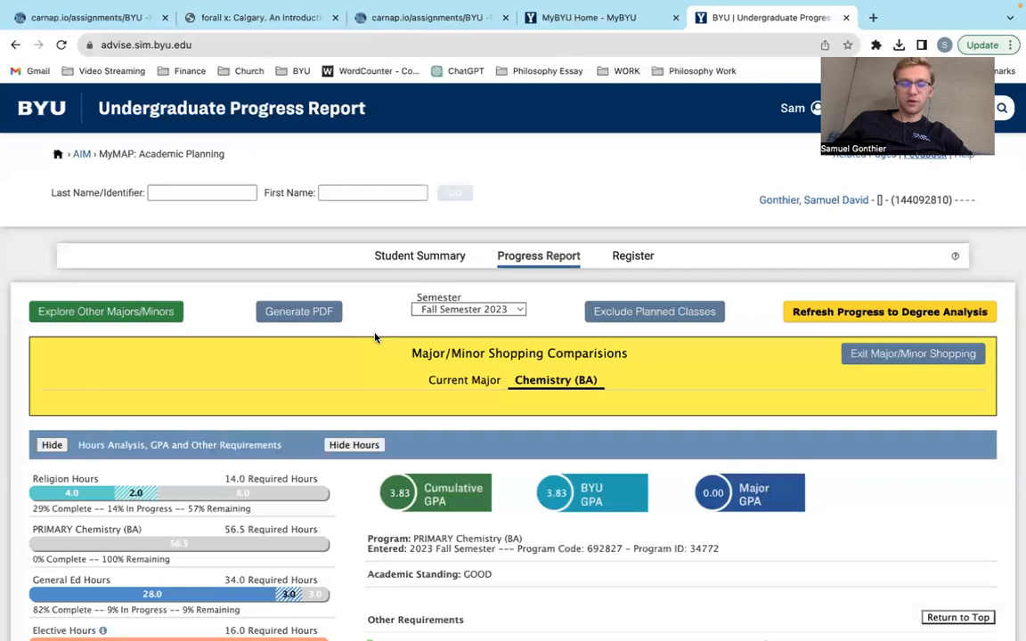
# Step: Review the hours analysis for the Chemistry (BA) comparison, from religion hours to total hours
pyautogui.scroll(-1, 375, 338)
pyautogui.scroll(-2, 344, 465)
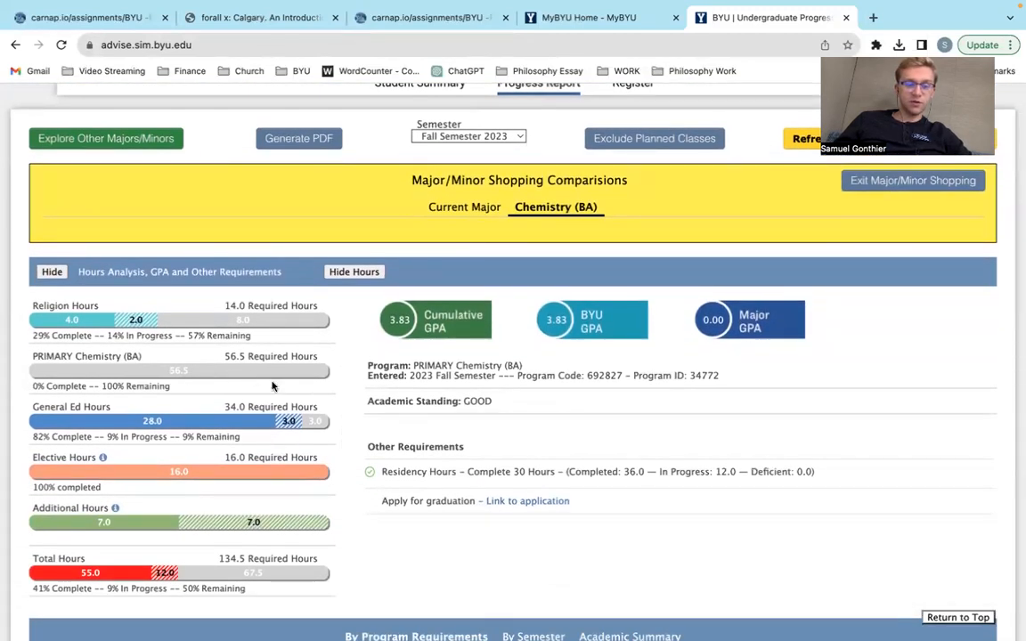
pyautogui.scroll(-1, 272, 386)
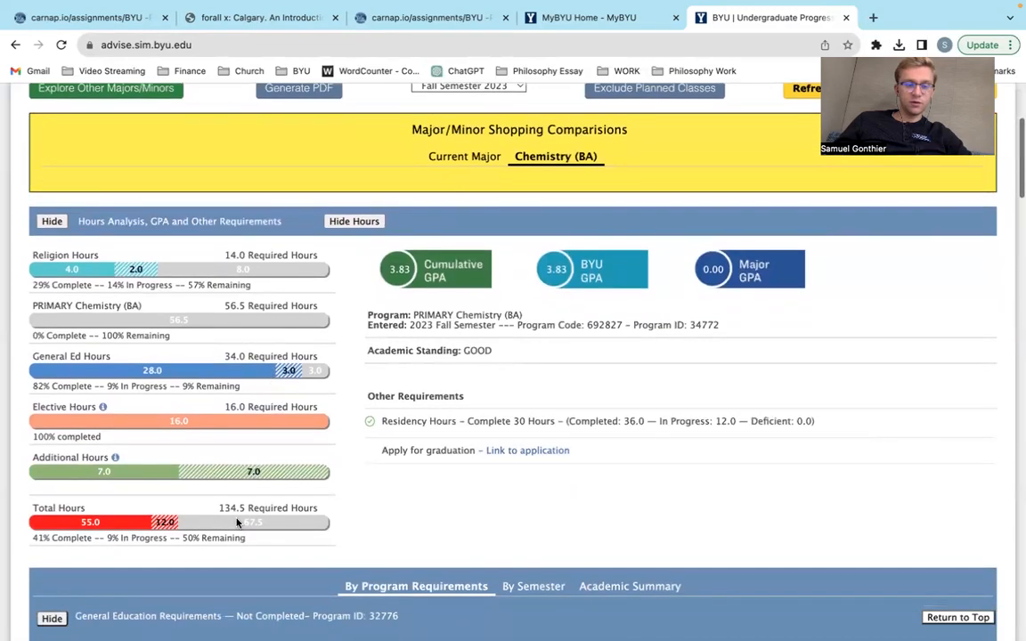
pyautogui.scroll(1, 332, 445)
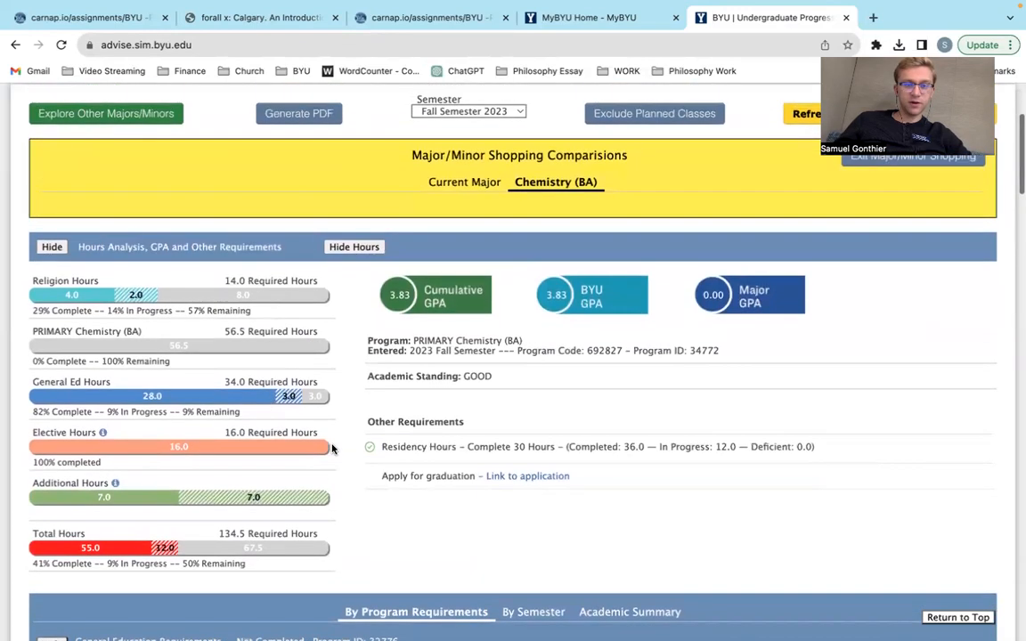
pyautogui.scroll(2, 419, 243)
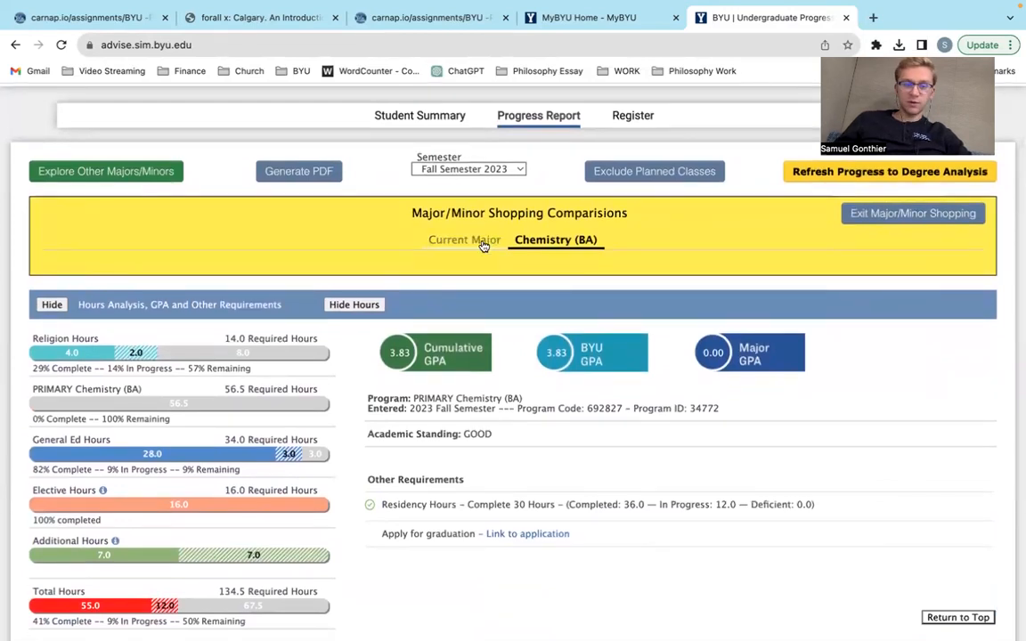
# Step: Switch the shopping comparison to the current major and examine its residency hours requirement
pyautogui.click(481, 246)
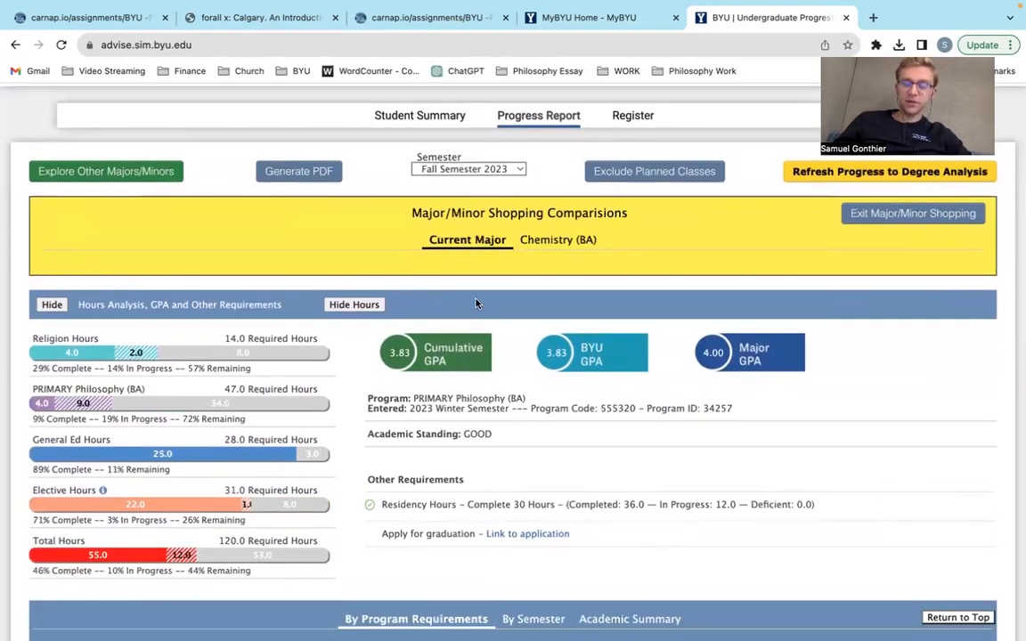
pyautogui.scroll(-1, 475, 304)
pyautogui.scroll(-5, 476, 303)
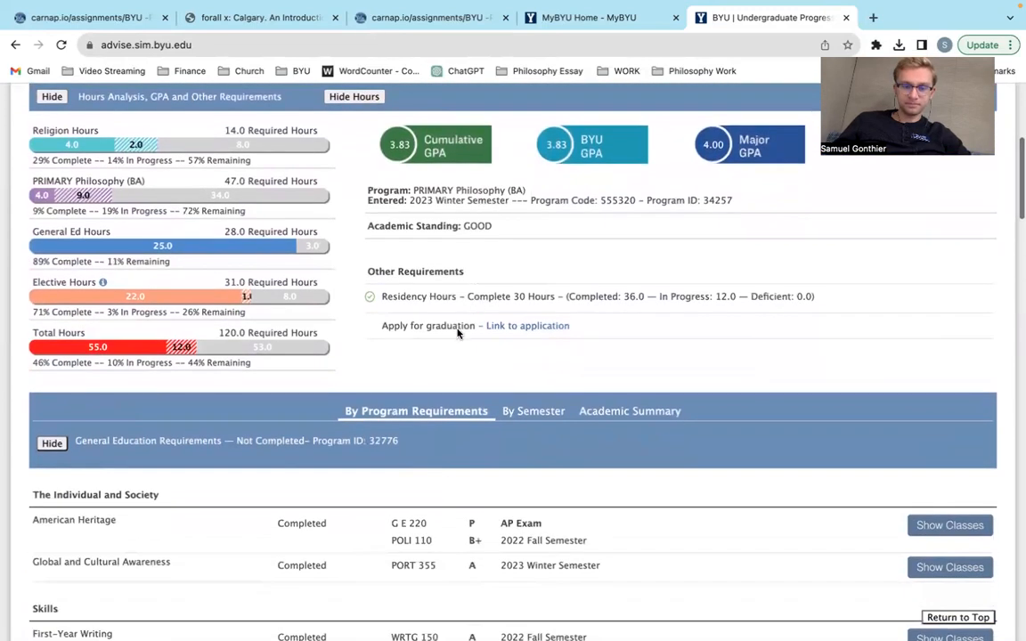
pyautogui.scroll(-2, 464, 380)
pyautogui.moveTo(386, 232); pyautogui.dragTo(622, 233)
pyautogui.click(621, 233)
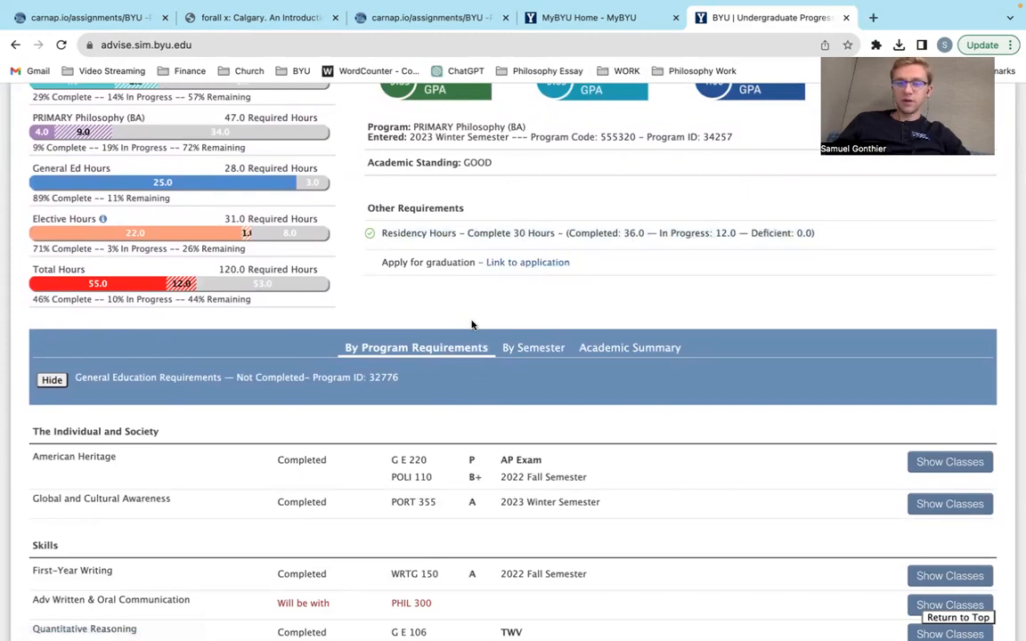
# Step: Examine the General Education requirements under Individual and Society, Skills, and Arts, Letters and Sciences
pyautogui.scroll(-5, 472, 324)
pyautogui.scroll(1, 472, 370)
pyautogui.scroll(-2, 473, 372)
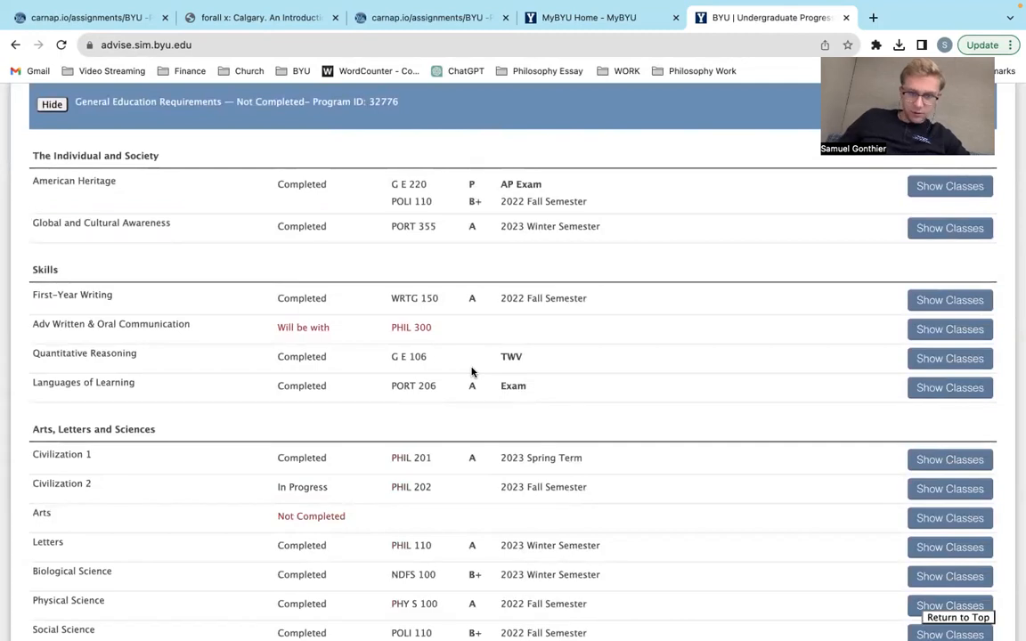
pyautogui.scroll(-1, 490, 348)
pyautogui.scroll(-1, 490, 348)
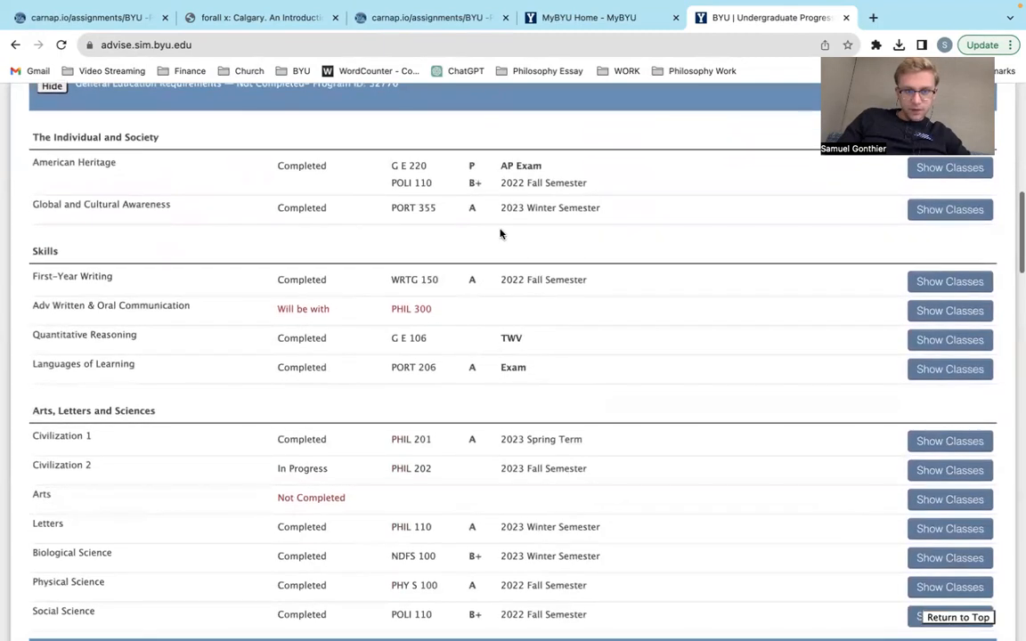
pyautogui.scroll(-3, 467, 311)
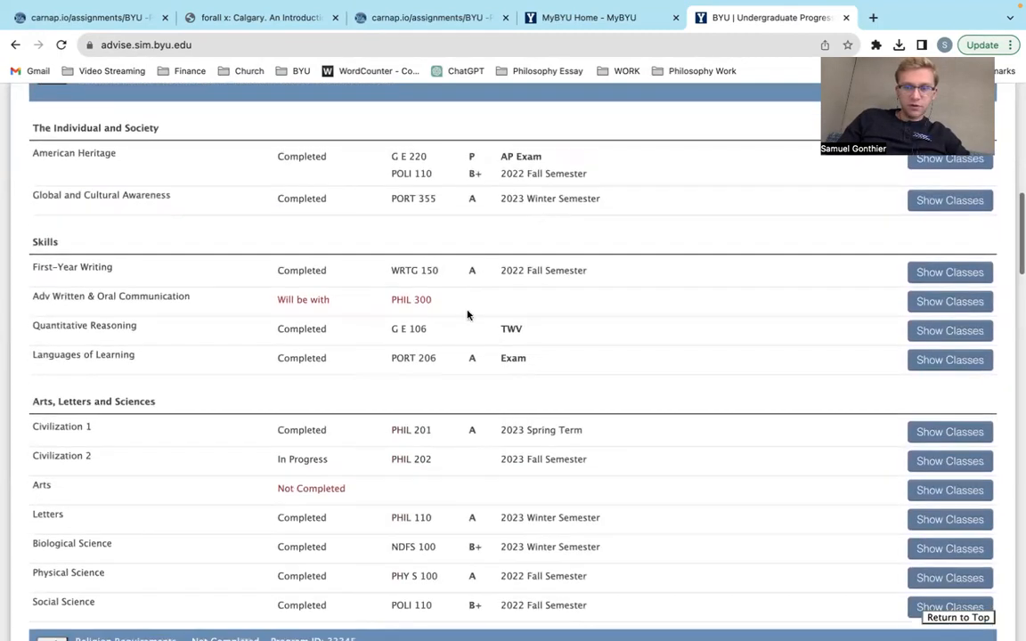
pyautogui.scroll(3, 344, 361)
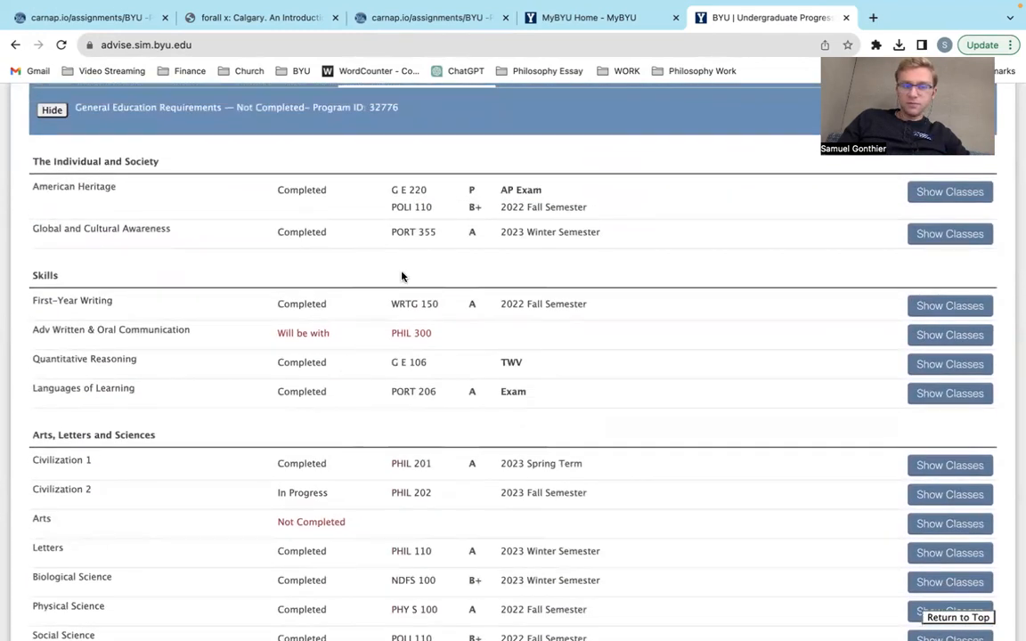
pyautogui.scroll(-5, 438, 330)
pyautogui.scroll(3, 440, 331)
pyautogui.scroll(3, 440, 331)
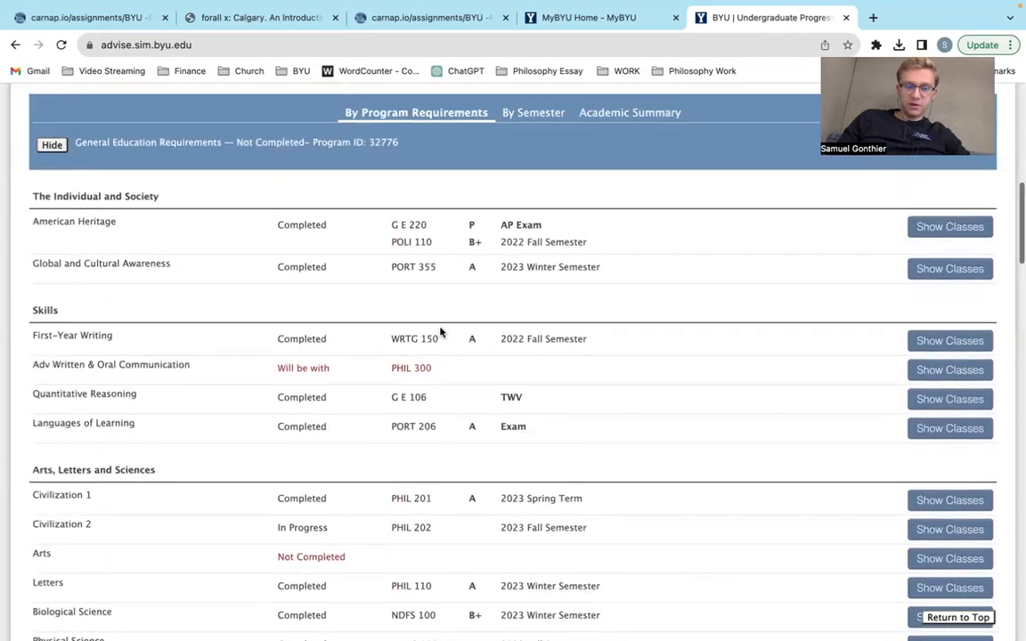
pyautogui.scroll(-1, 537, 452)
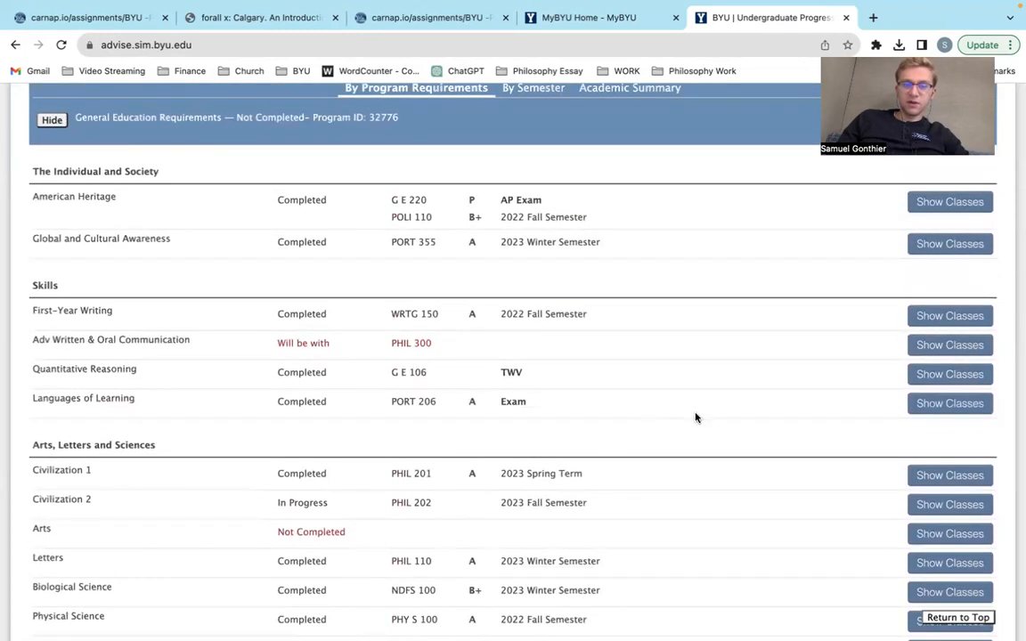
pyautogui.scroll(-1, 734, 388)
pyautogui.scroll(1, 870, 291)
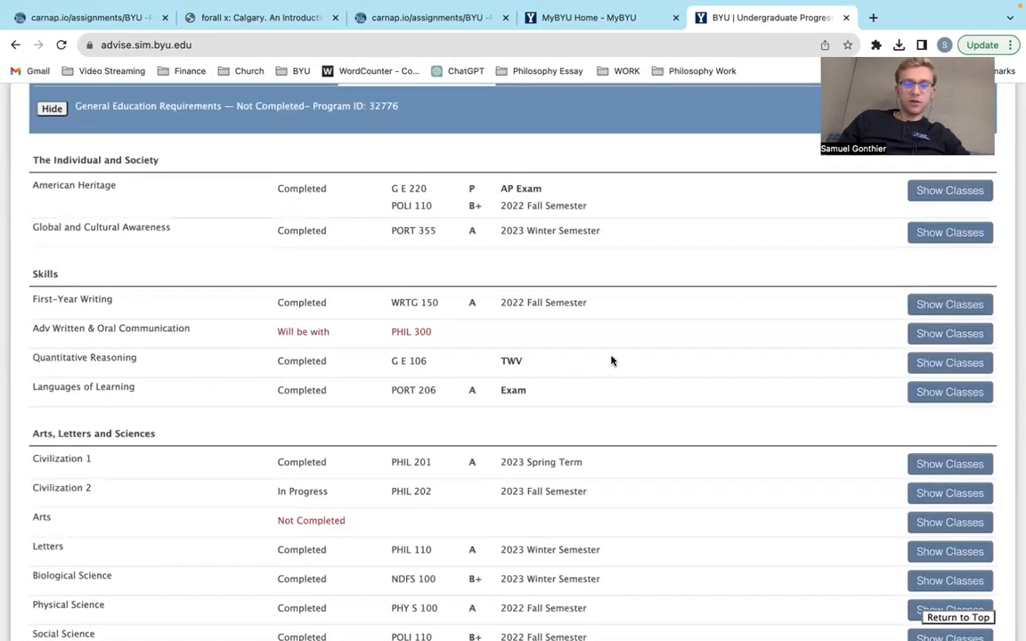
# Step: Show the classes that satisfy Quantitative Reasoning and look over the MATH courses listed
pyautogui.click(917, 360)
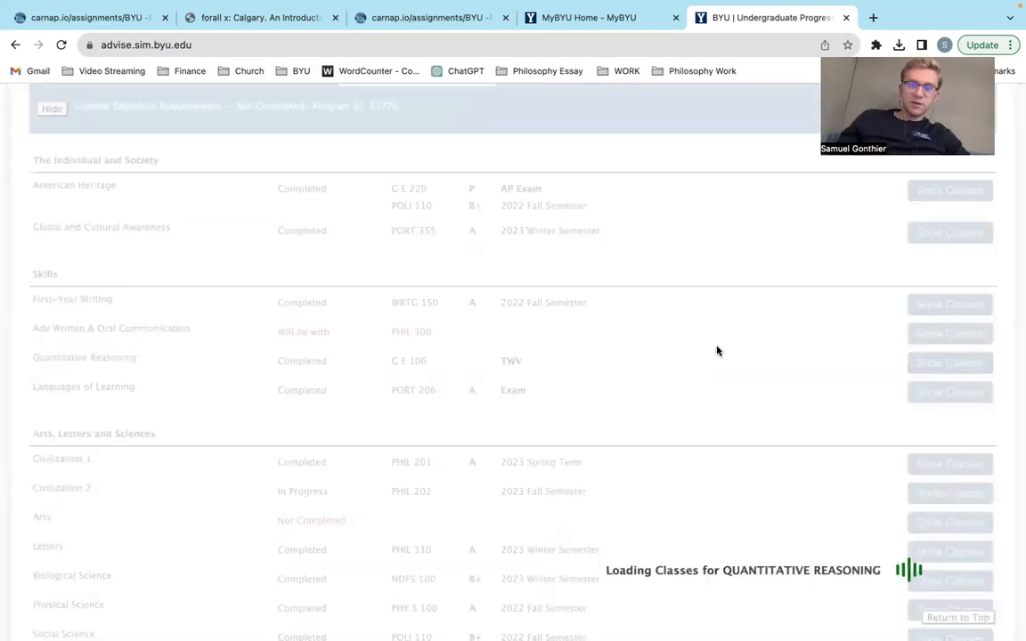
pyautogui.scroll(-5, 642, 372)
pyautogui.scroll(1, 621, 382)
pyautogui.scroll(2, 621, 383)
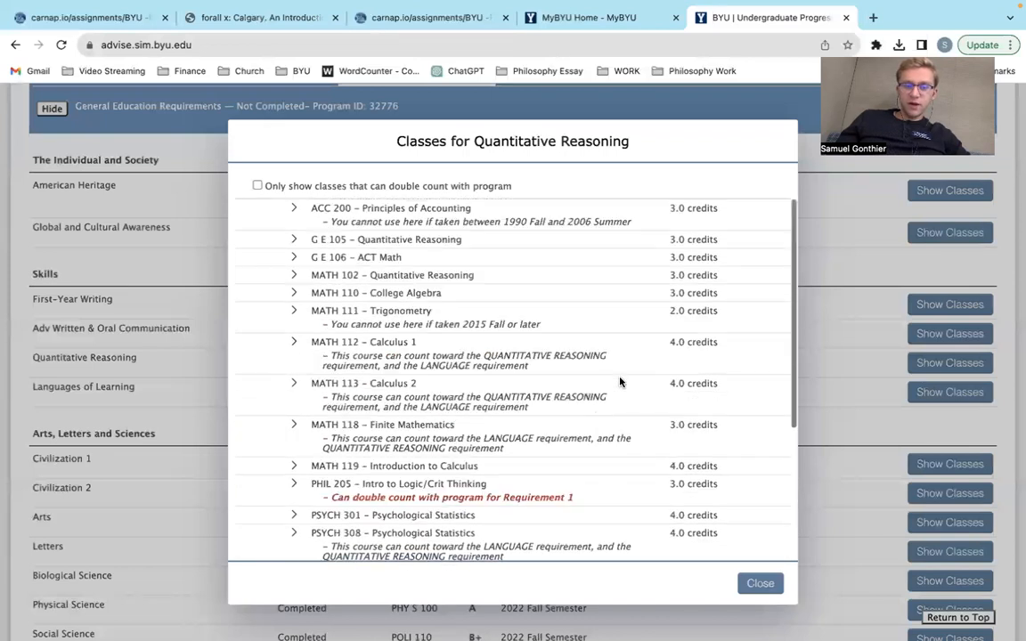
pyautogui.tripleClick(424, 425)
pyautogui.click(396, 383)
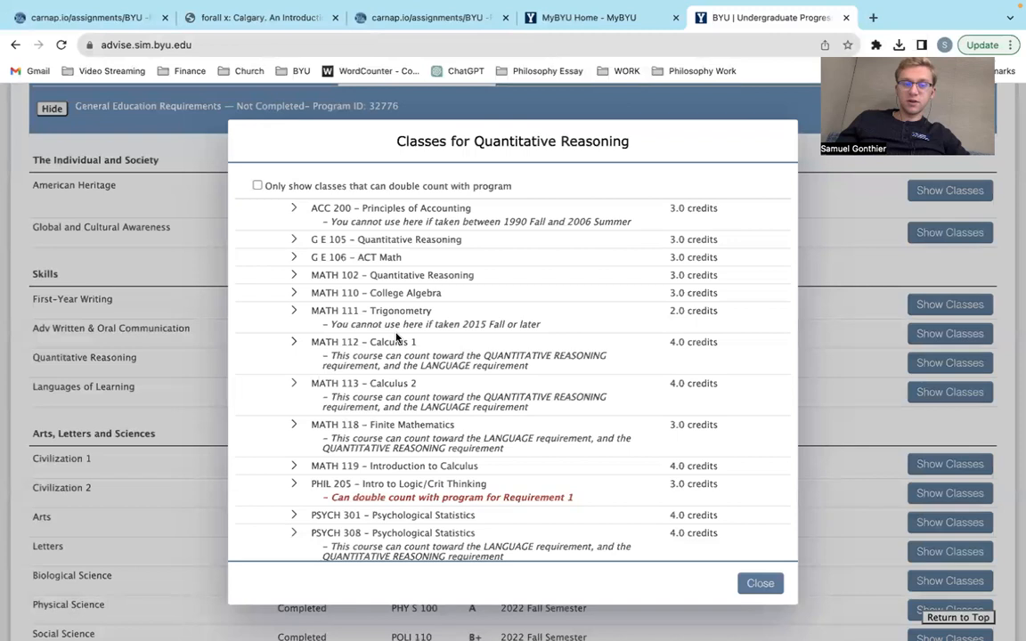
# Step: Look over the rest of the Quantitative Reasoning classes, including MATH 111 and the double-counting PHIL 205, and close the list
pyautogui.tripleClick(397, 312)
pyautogui.click(407, 314)
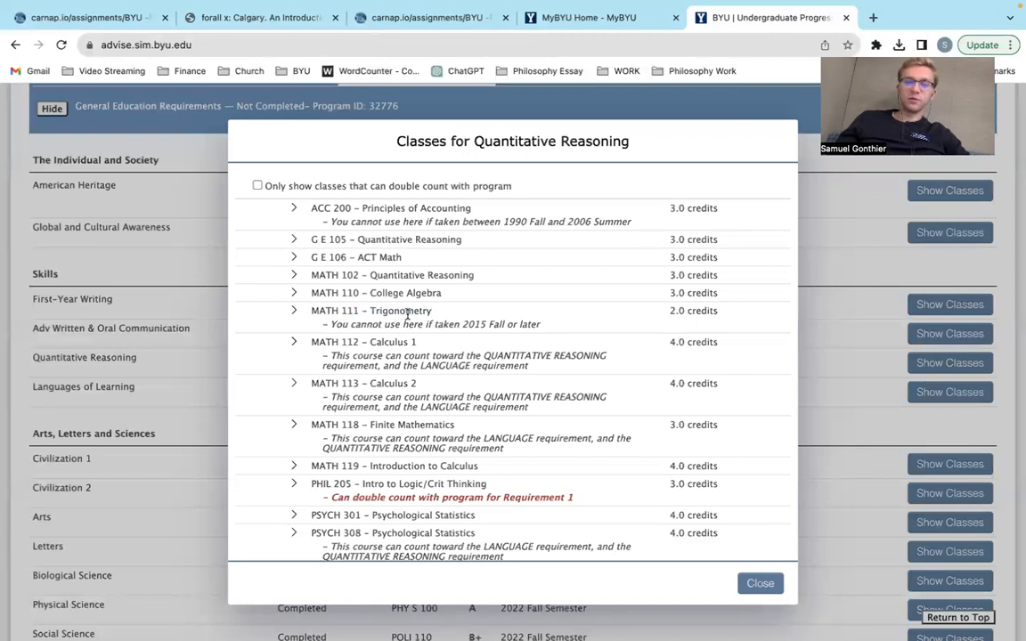
pyautogui.scroll(-3, 509, 358)
pyautogui.doubleClick(464, 365)
pyautogui.tripleClick(464, 365)
pyautogui.click(470, 350)
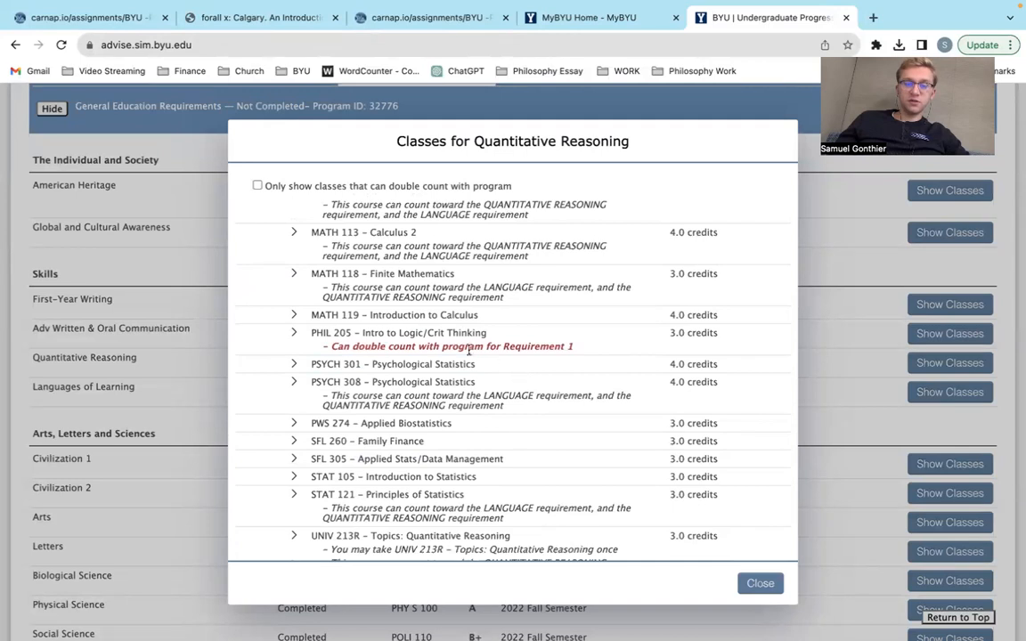
pyautogui.tripleClick(455, 333)
pyautogui.click(481, 341)
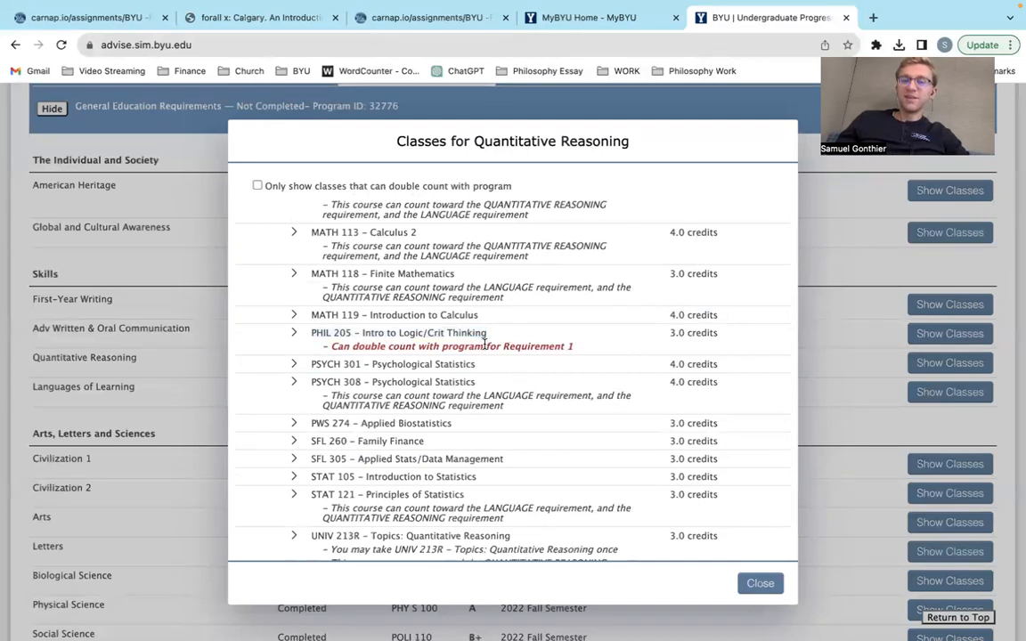
pyautogui.scroll(-1, 509, 365)
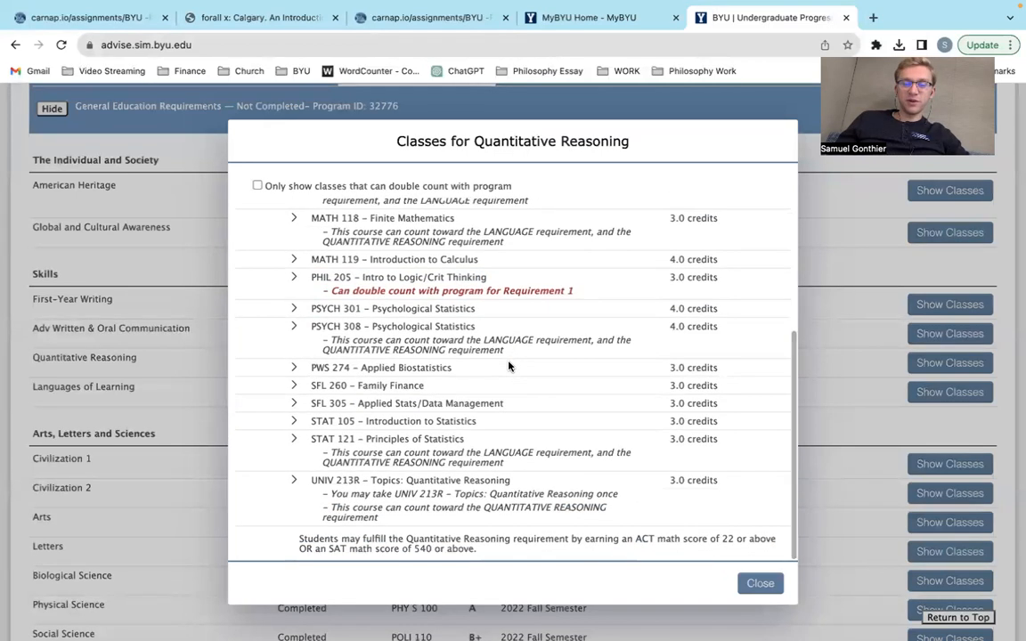
pyautogui.click(775, 582)
# Step: Review the General Education requirements under Skills and Arts, Letters and Sciences, focusing on Adv Written & Oral Communication
pyautogui.scroll(-1, 824, 437)
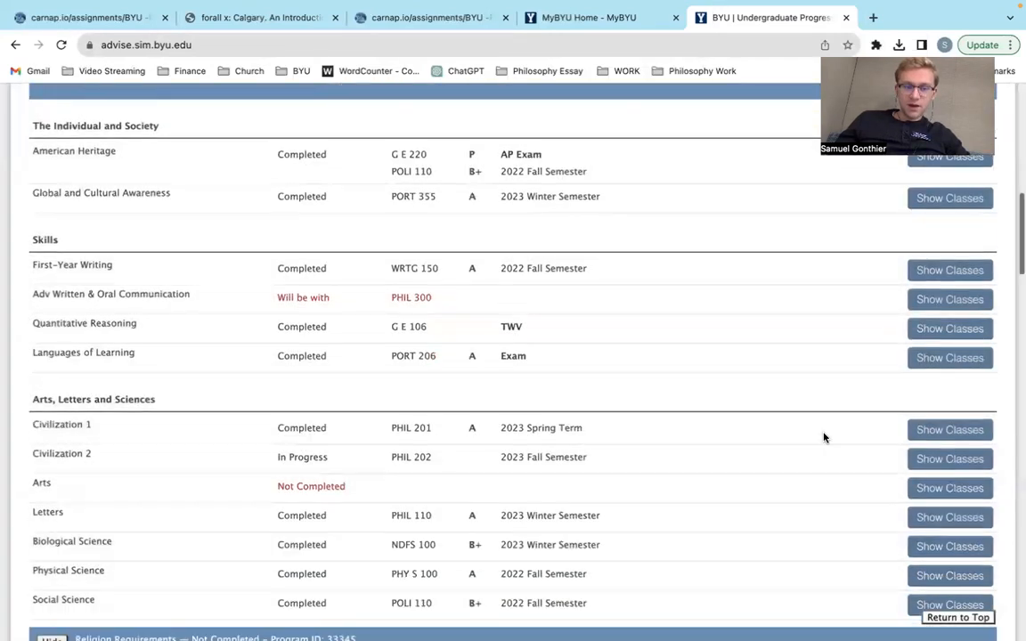
pyautogui.scroll(-2, 910, 539)
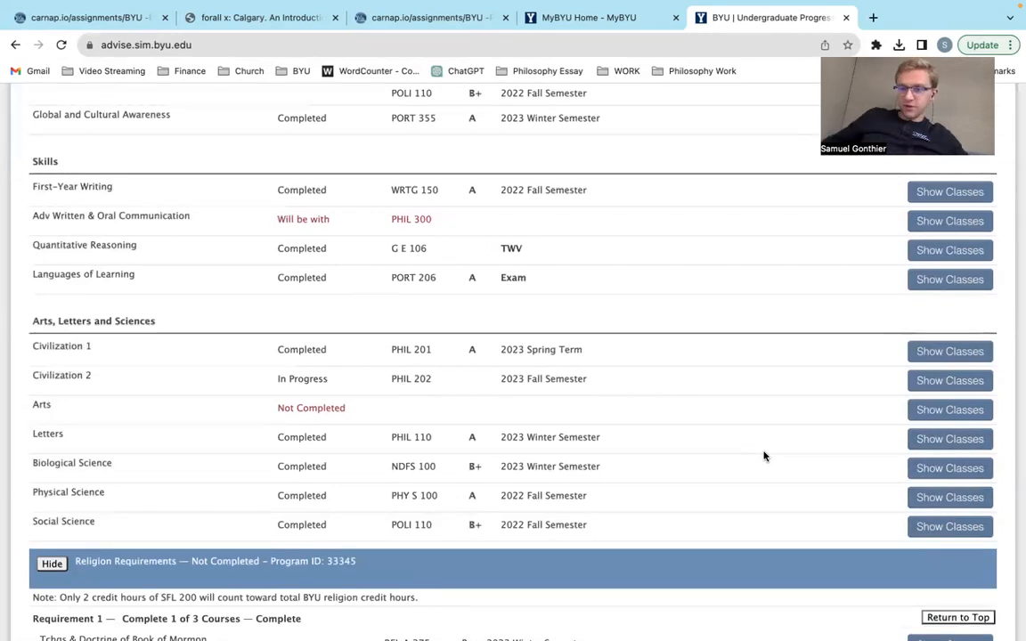
pyautogui.scroll(2, 659, 356)
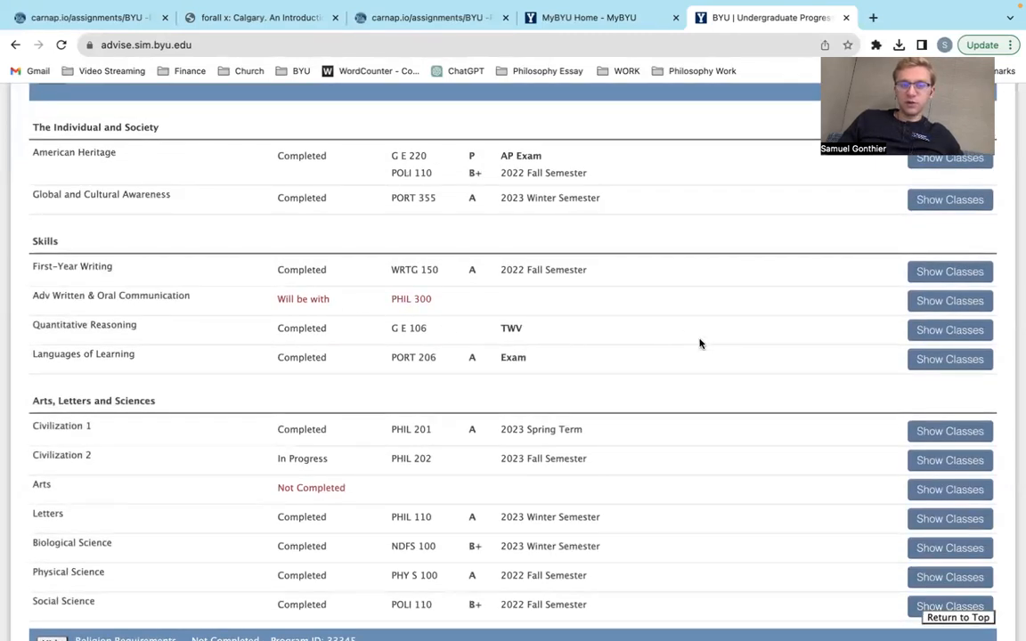
pyautogui.scroll(-2, 596, 408)
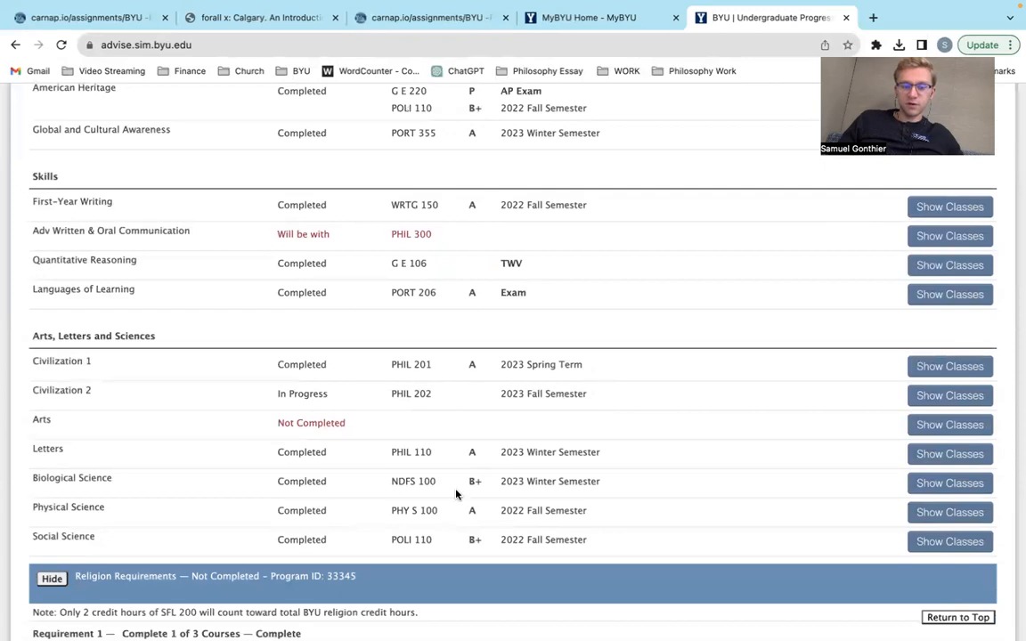
pyautogui.scroll(1, 498, 392)
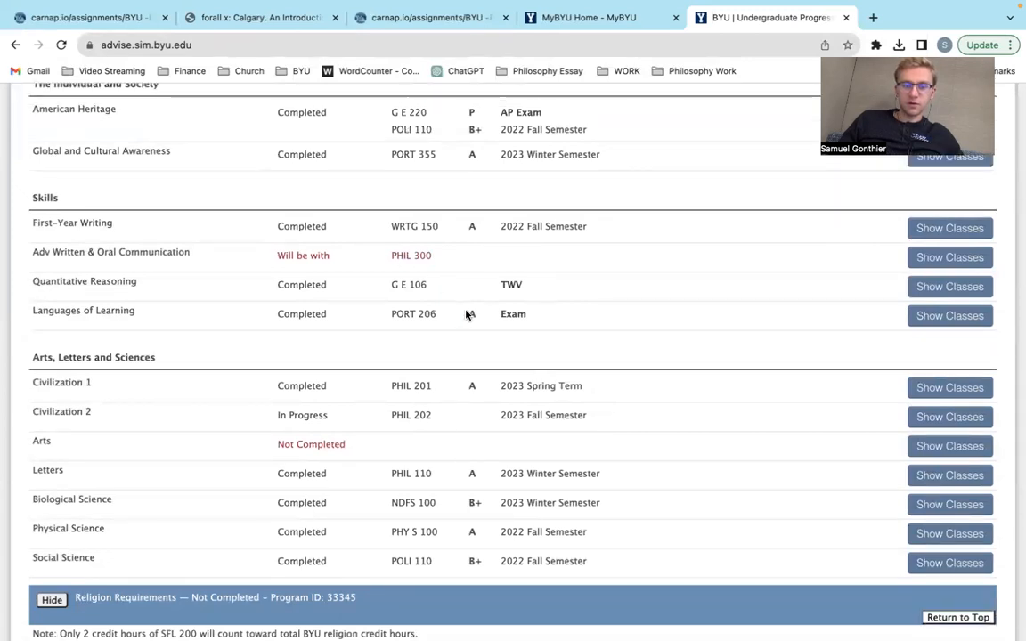
pyautogui.scroll(1, 467, 313)
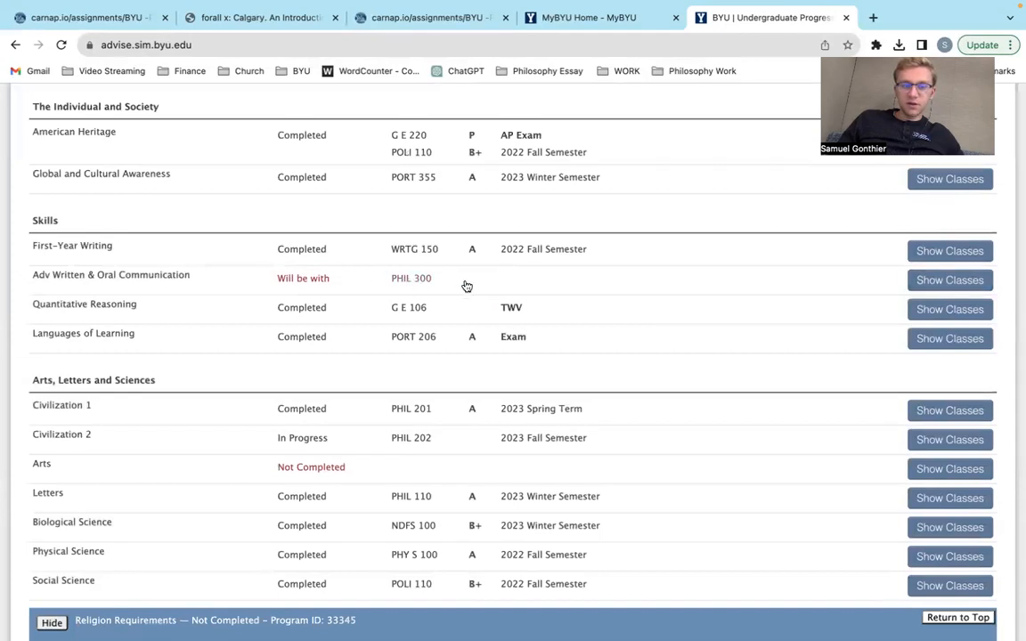
pyautogui.click(948, 281)
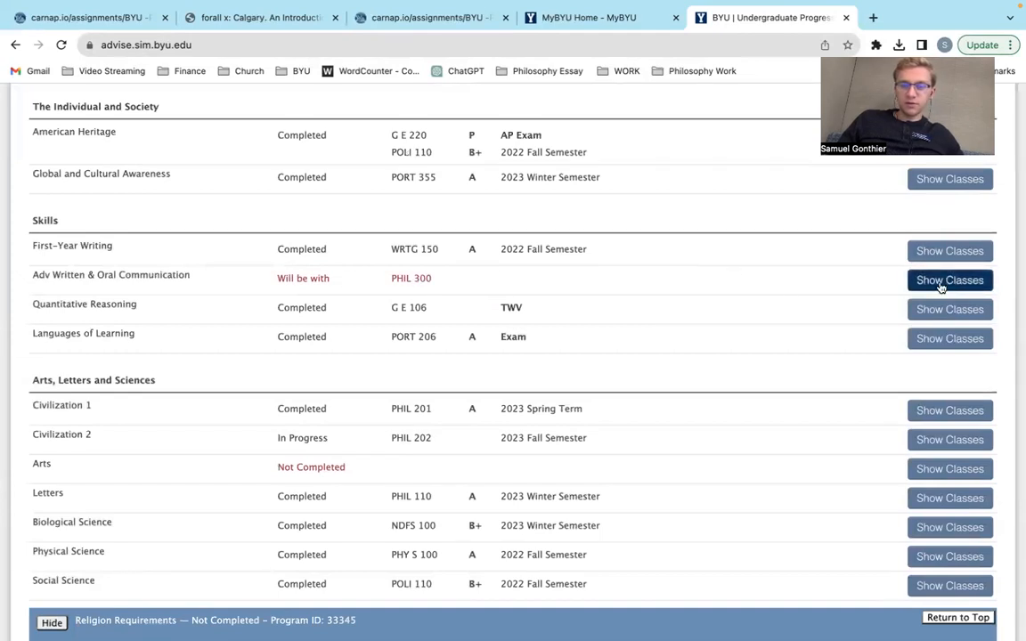
pyautogui.scroll(1, 868, 350)
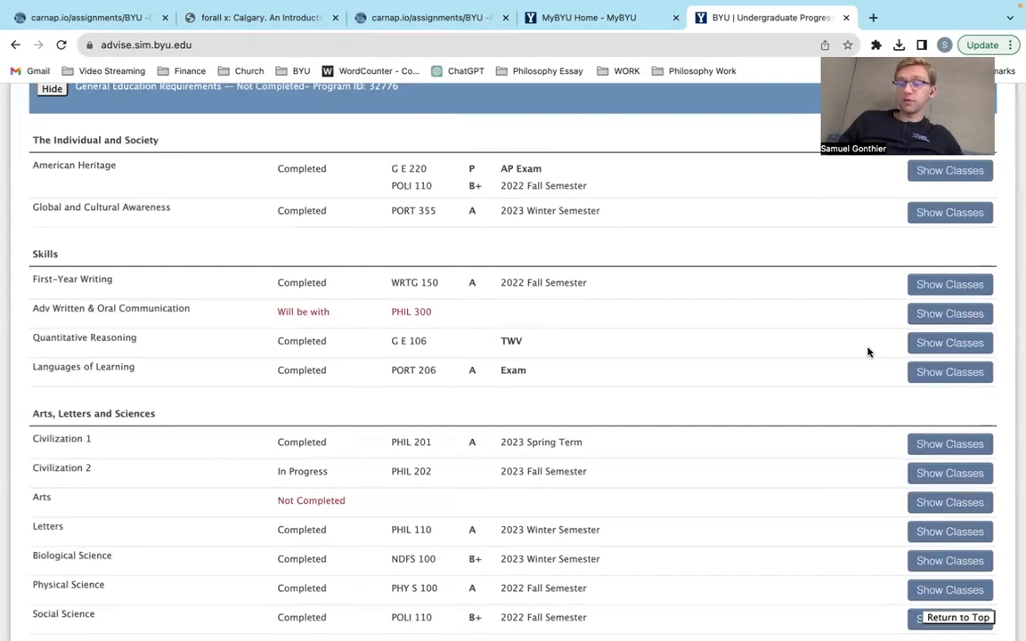
pyautogui.scroll(-1, 869, 352)
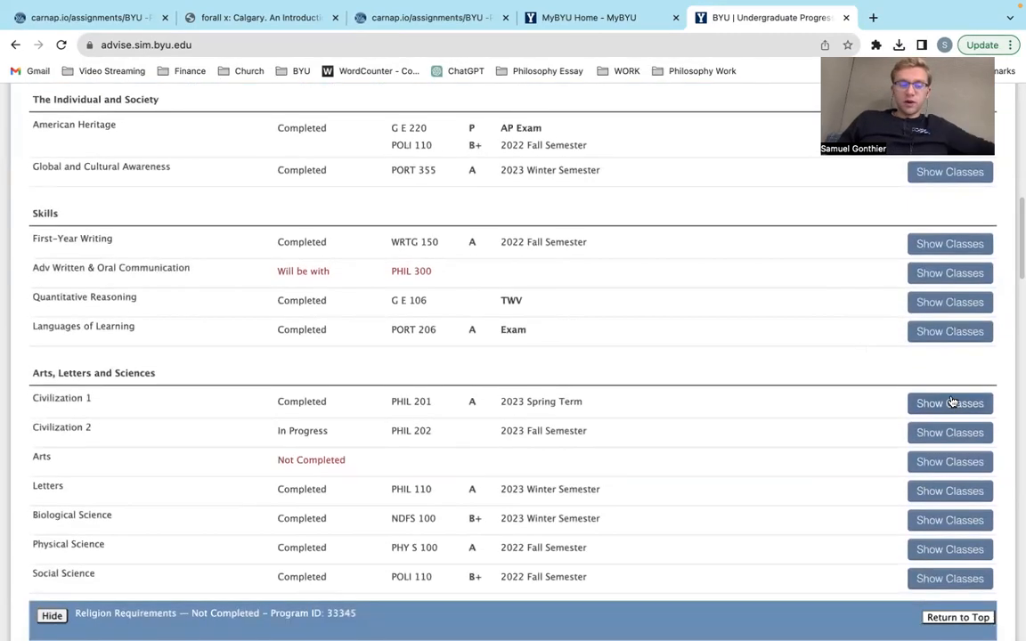
# Step: Show the classes that satisfy Letters and examine the first entries, including CL CV 110 Intro to Greek & Roman Lit
pyautogui.click(950, 443)
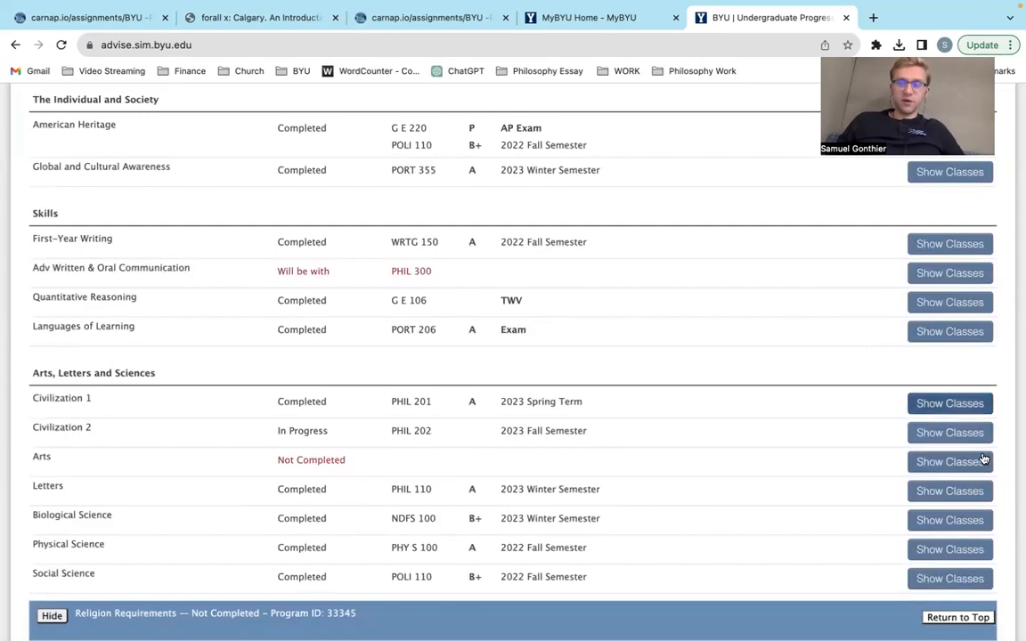
pyautogui.click(951, 491)
pyautogui.click(942, 497)
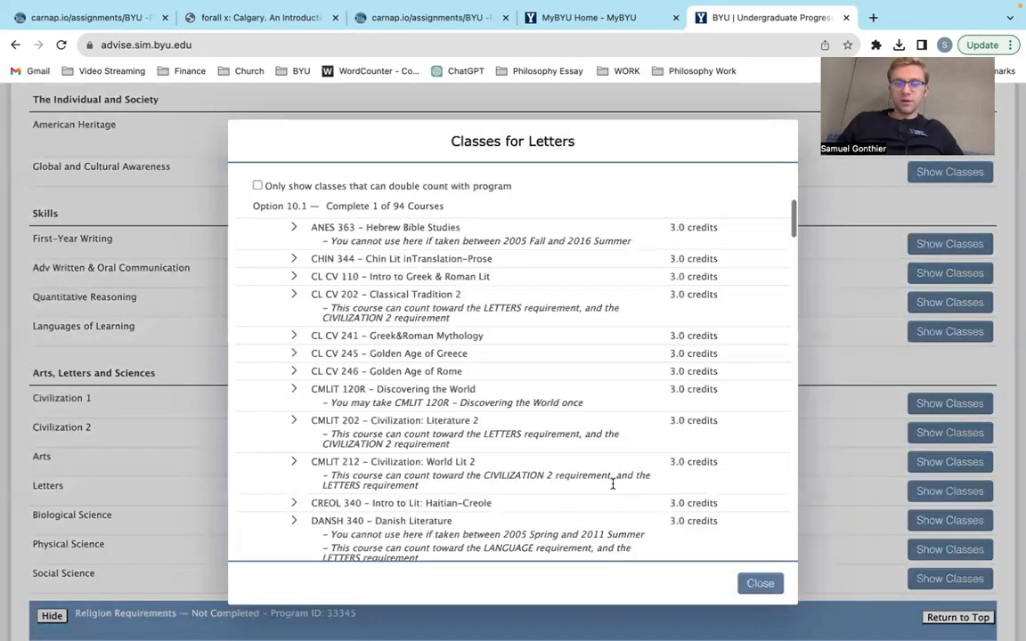
pyautogui.scroll(-2, 616, 472)
pyautogui.scroll(-3, 617, 473)
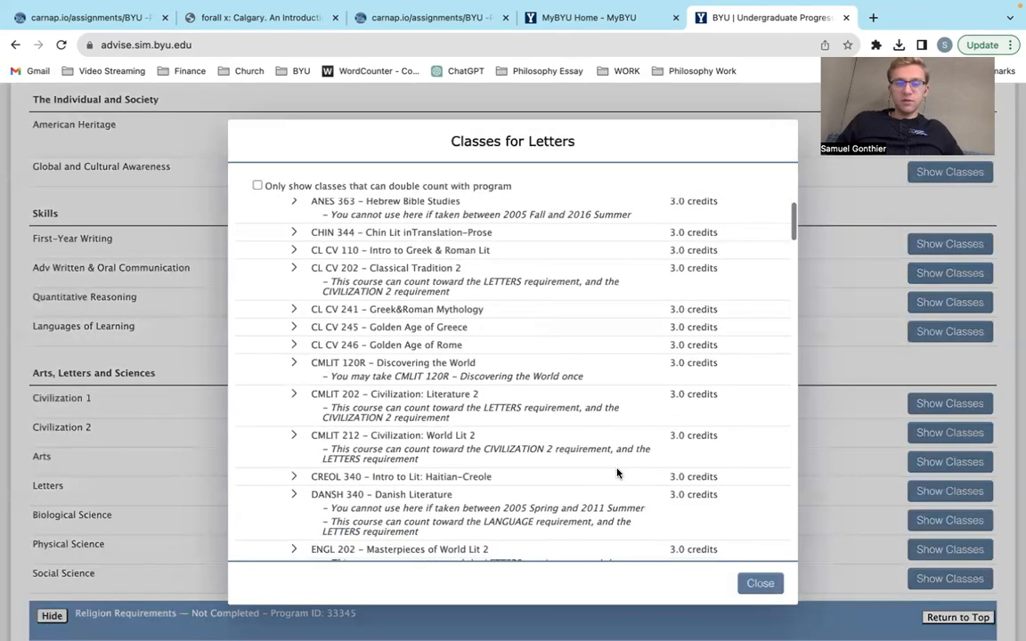
pyautogui.scroll(3, 623, 459)
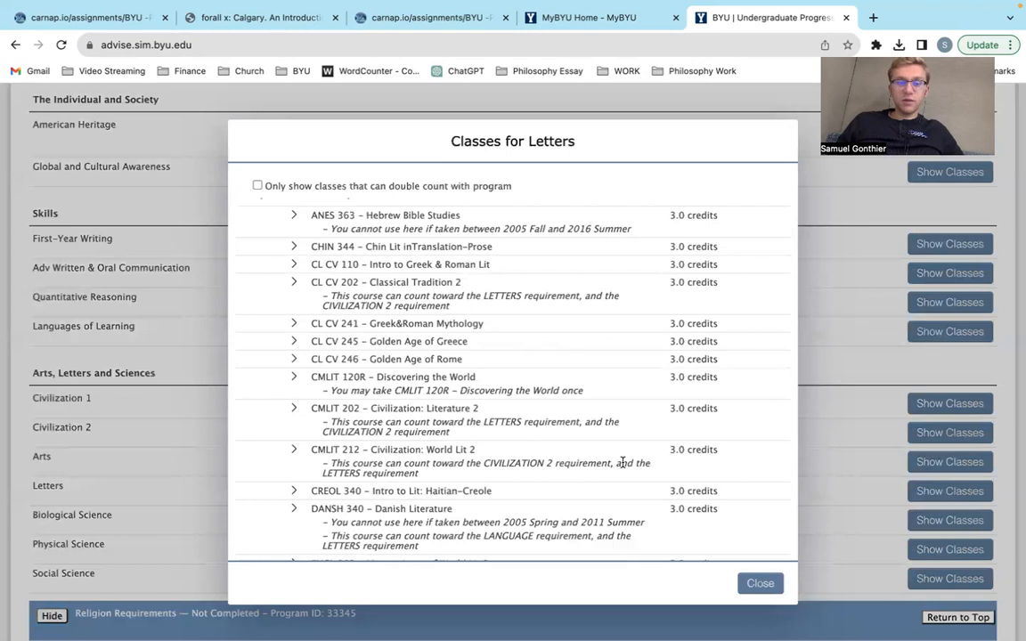
pyautogui.moveTo(367, 265); pyautogui.dragTo(481, 274)
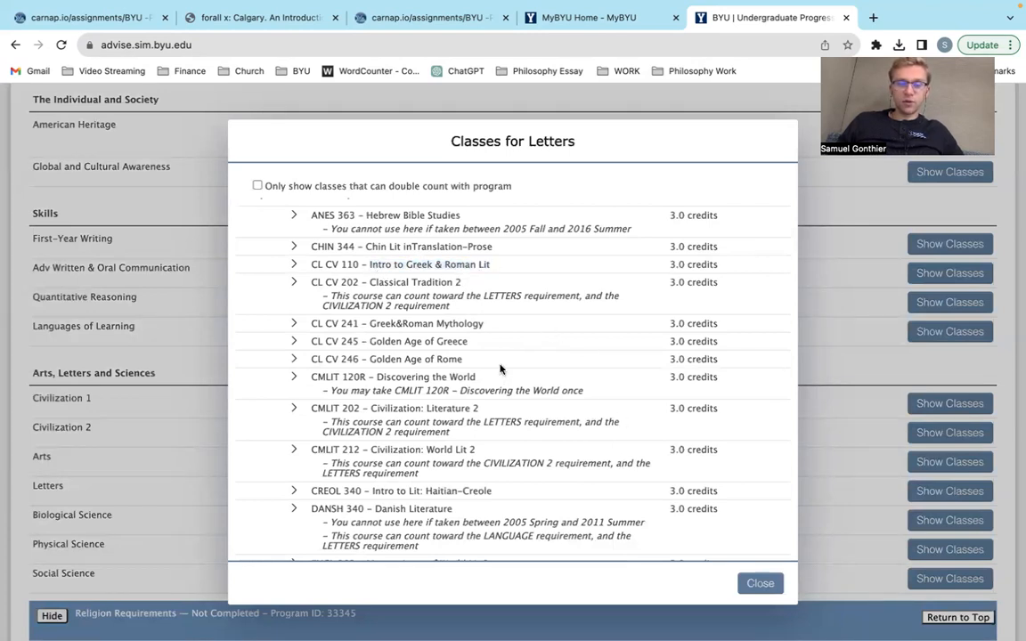
# Step: Look through the ENGL courses in the Letters class list, including ENGL 232 Shakespeare
pyautogui.scroll(-3, 504, 364)
pyautogui.scroll(-3, 481, 373)
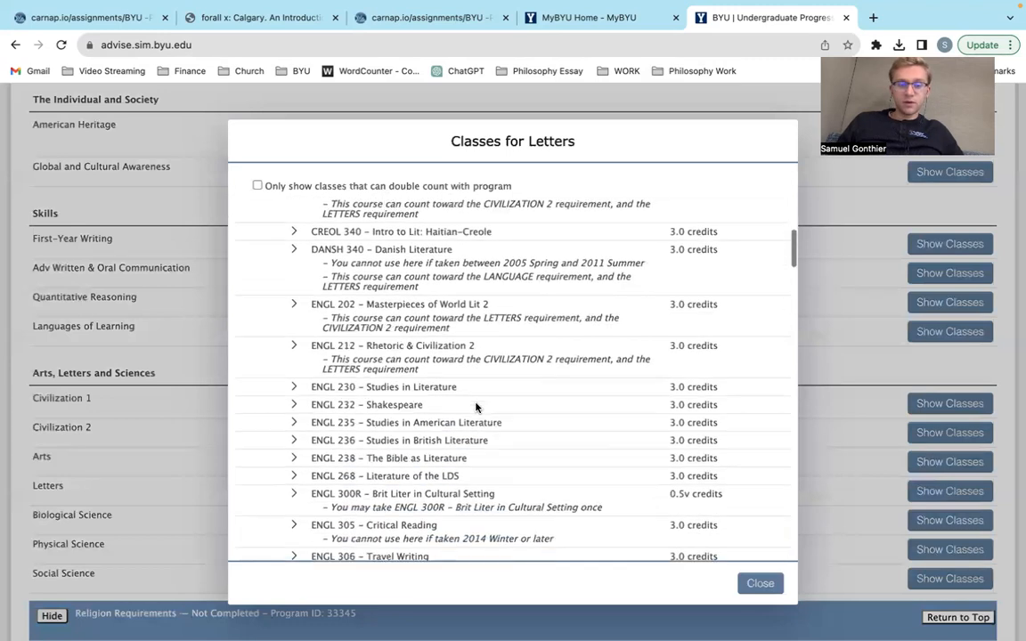
pyautogui.scroll(-2, 476, 403)
pyautogui.moveTo(334, 331); pyautogui.dragTo(495, 327)
pyautogui.click(468, 372)
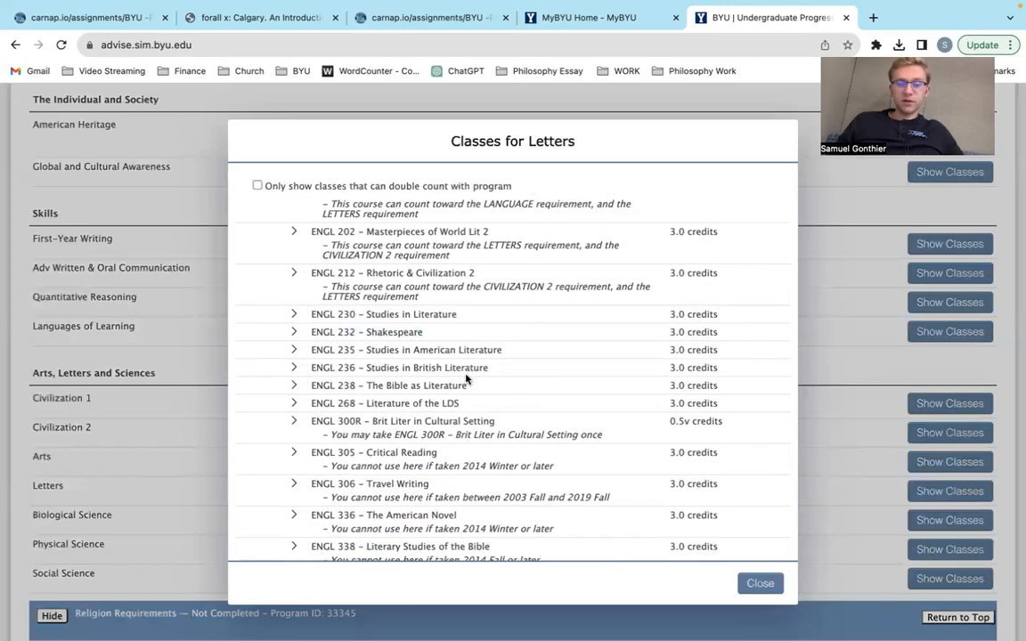
pyautogui.scroll(-4, 522, 398)
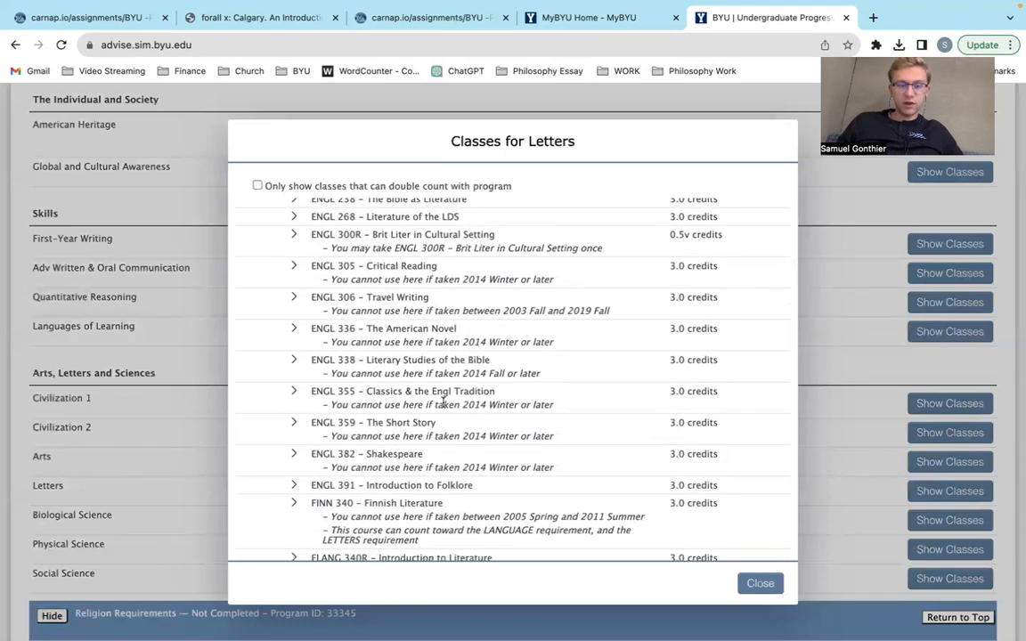
# Step: Browse the Letters classes beyond the ENGL courses, from foreign language and Greek to honors and humanities, and close the list
pyautogui.scroll(-7, 442, 403)
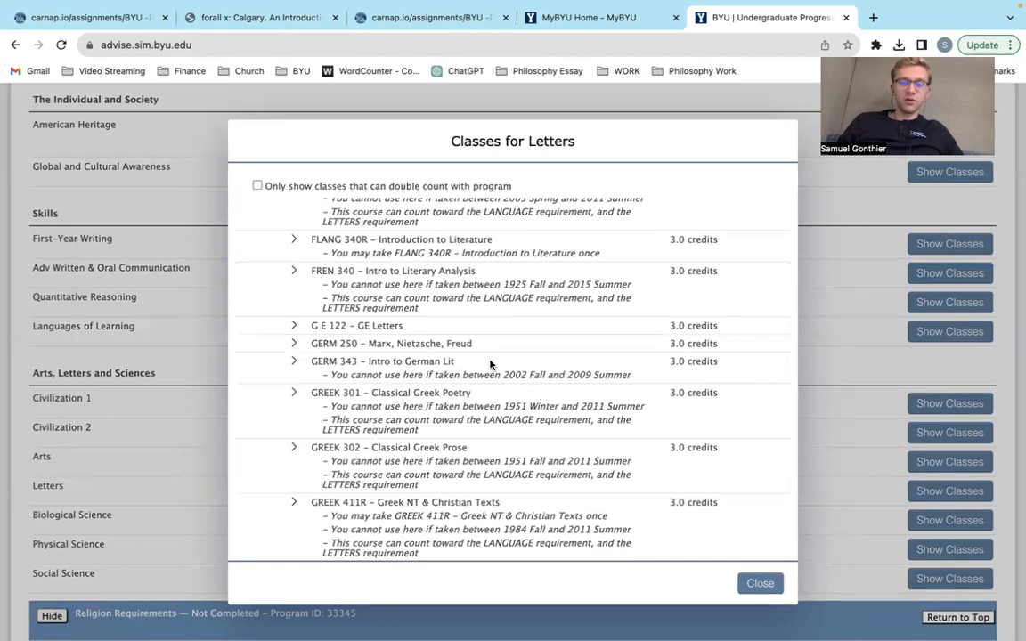
pyautogui.scroll(-2, 499, 361)
pyautogui.scroll(-2, 534, 347)
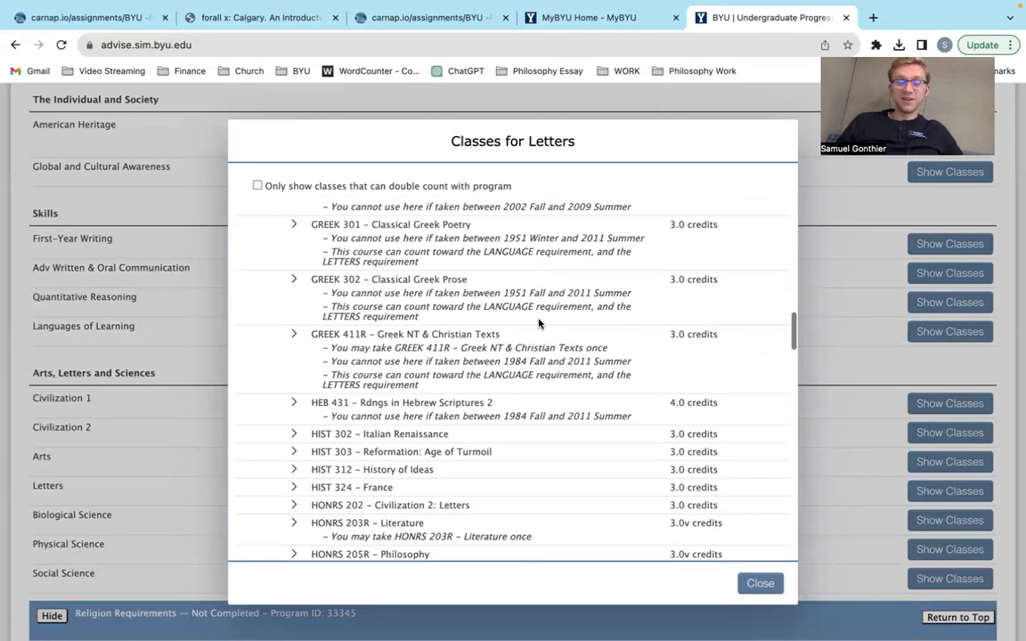
pyautogui.scroll(-2, 539, 324)
pyautogui.scroll(-1, 534, 319)
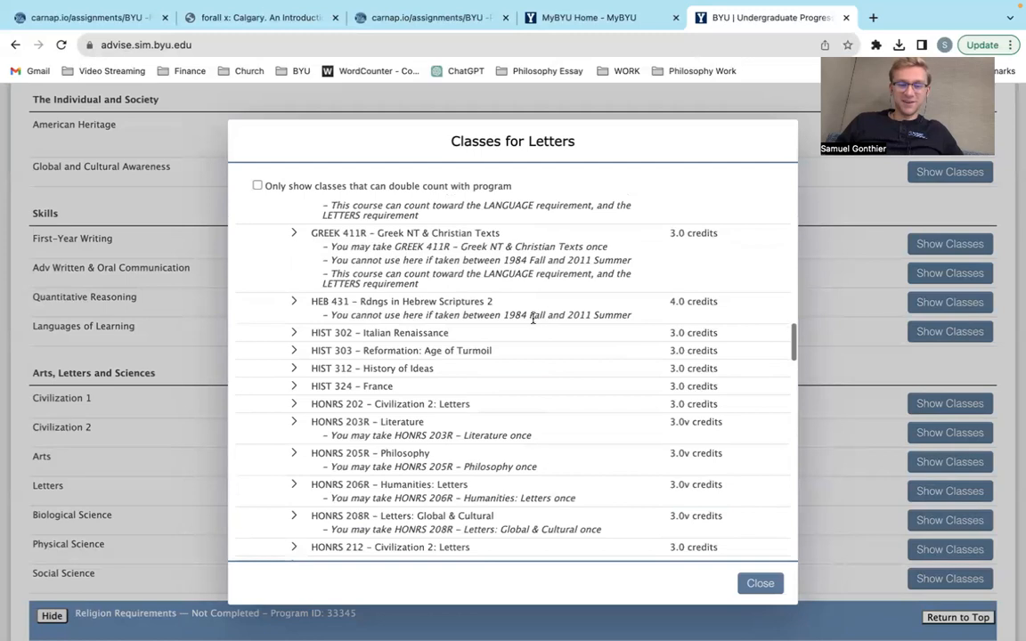
pyautogui.scroll(-2, 535, 329)
pyautogui.scroll(-10, 472, 321)
pyautogui.scroll(5, 477, 383)
pyautogui.scroll(6, 477, 383)
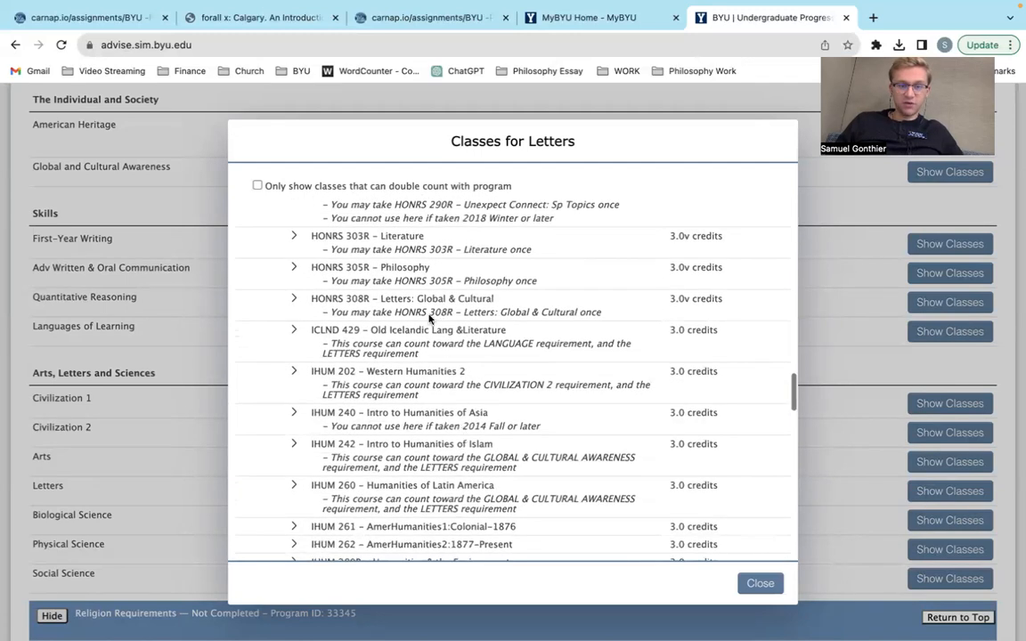
pyautogui.scroll(-5, 535, 375)
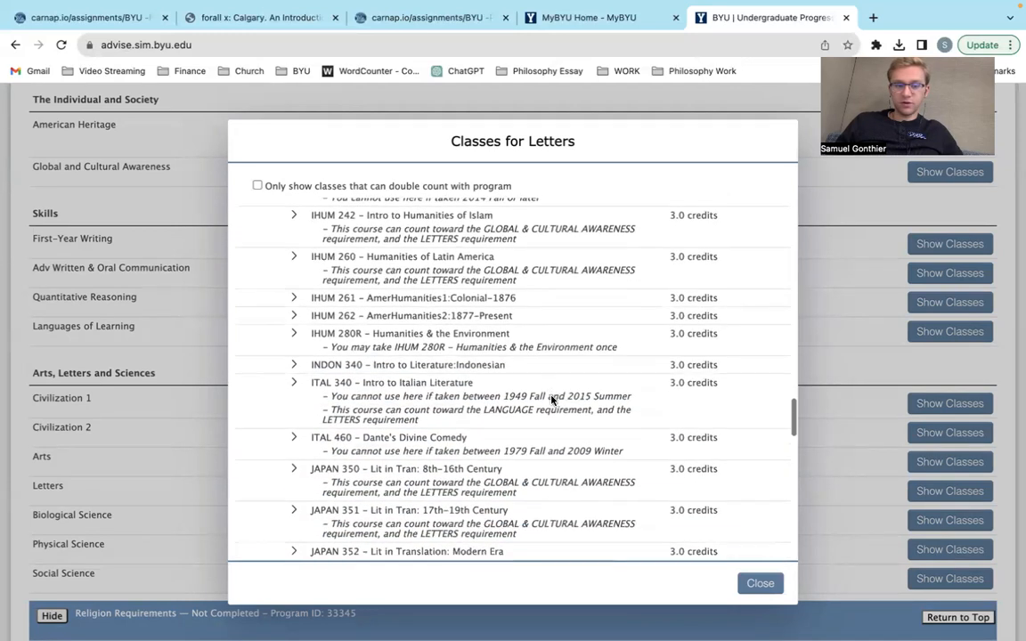
pyautogui.click(761, 583)
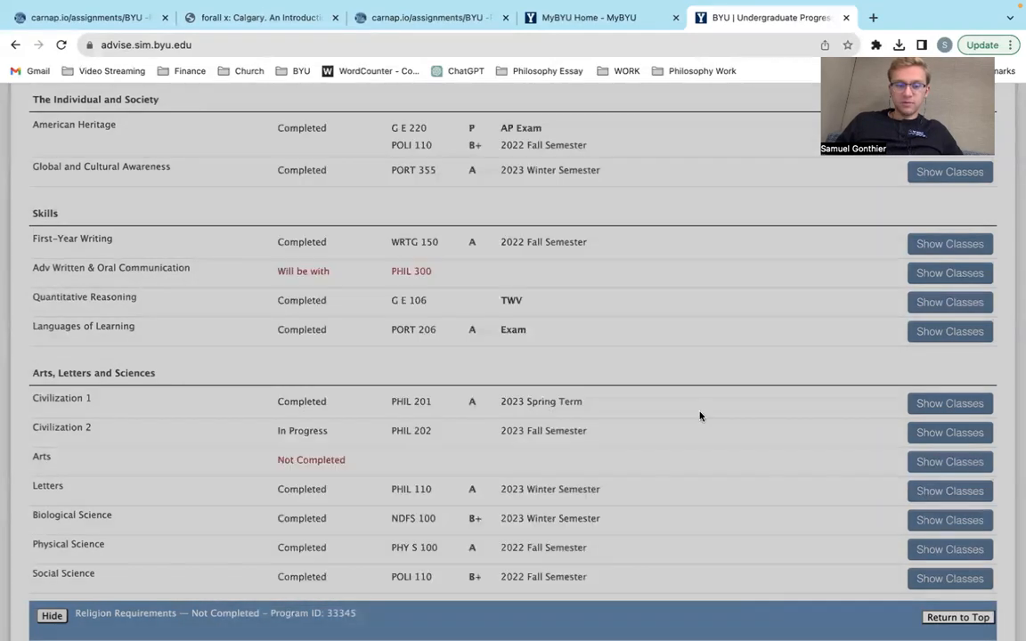
# Step: Review the remaining General Education entries and the five Religion Requirements below them
pyautogui.scroll(-1, 700, 416)
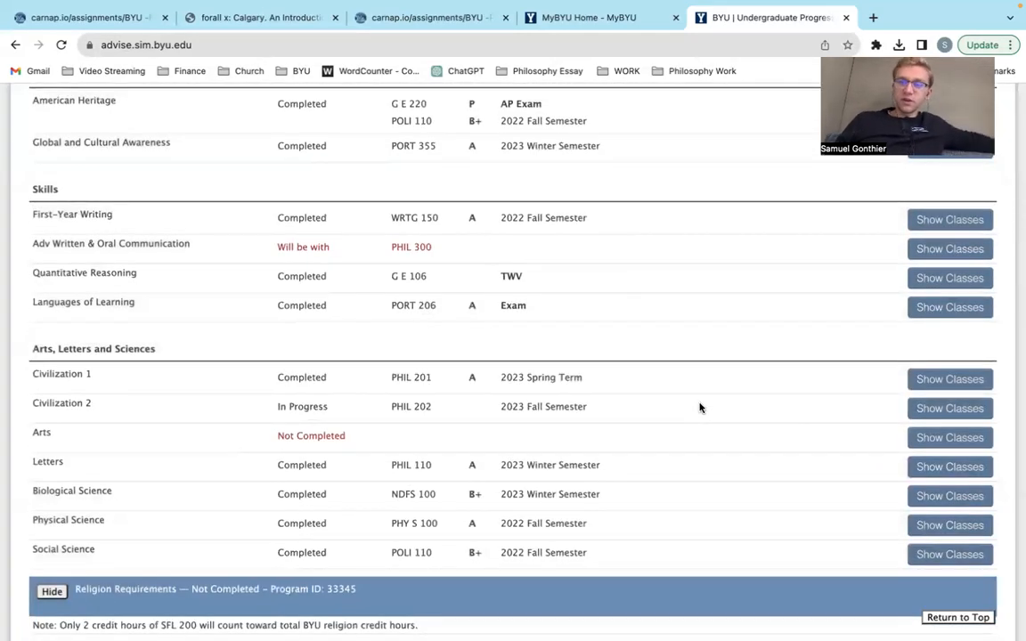
pyautogui.scroll(-6, 700, 408)
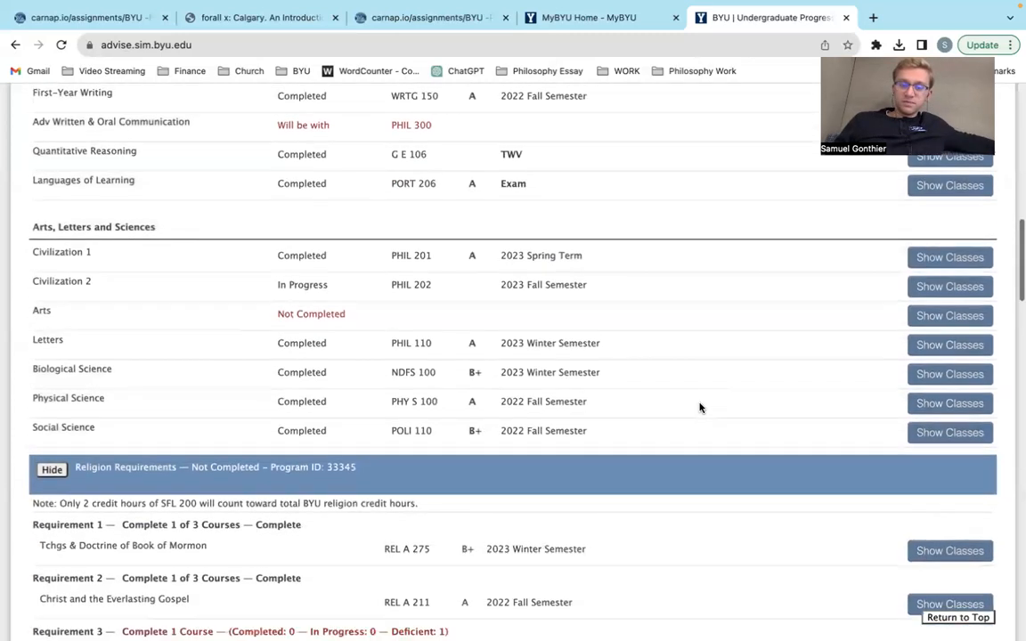
pyautogui.scroll(1, 700, 406)
pyautogui.scroll(-2, 697, 412)
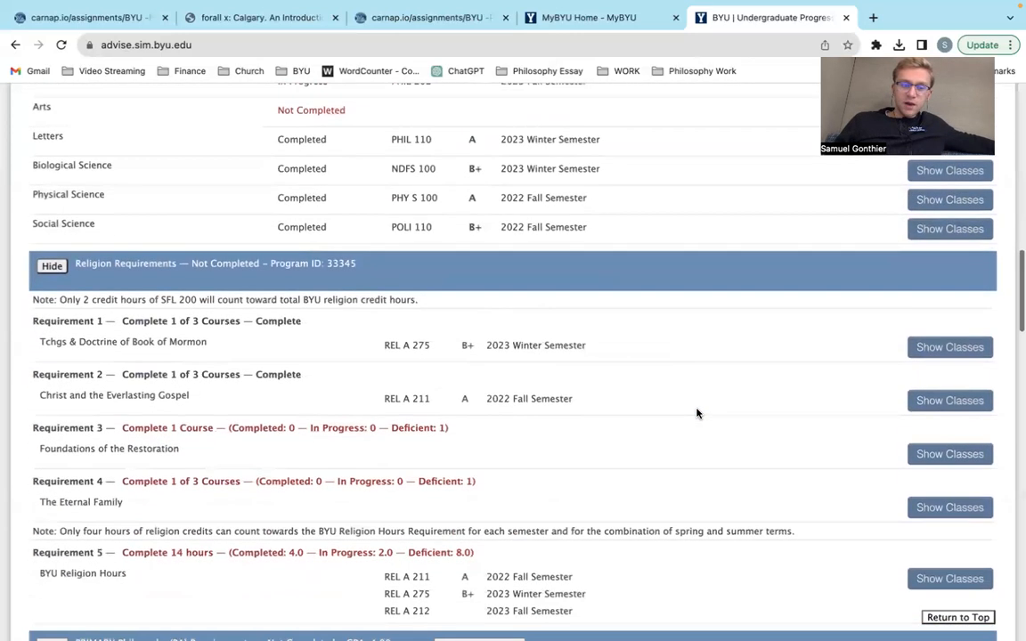
pyautogui.scroll(6, 697, 412)
pyautogui.scroll(1, 699, 406)
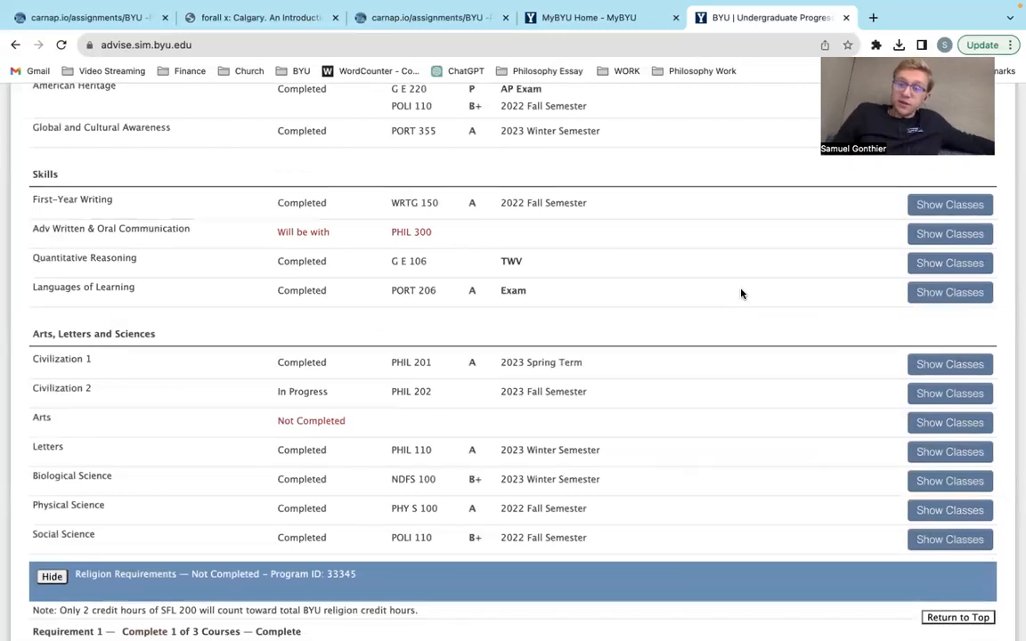
pyautogui.scroll(-5, 741, 294)
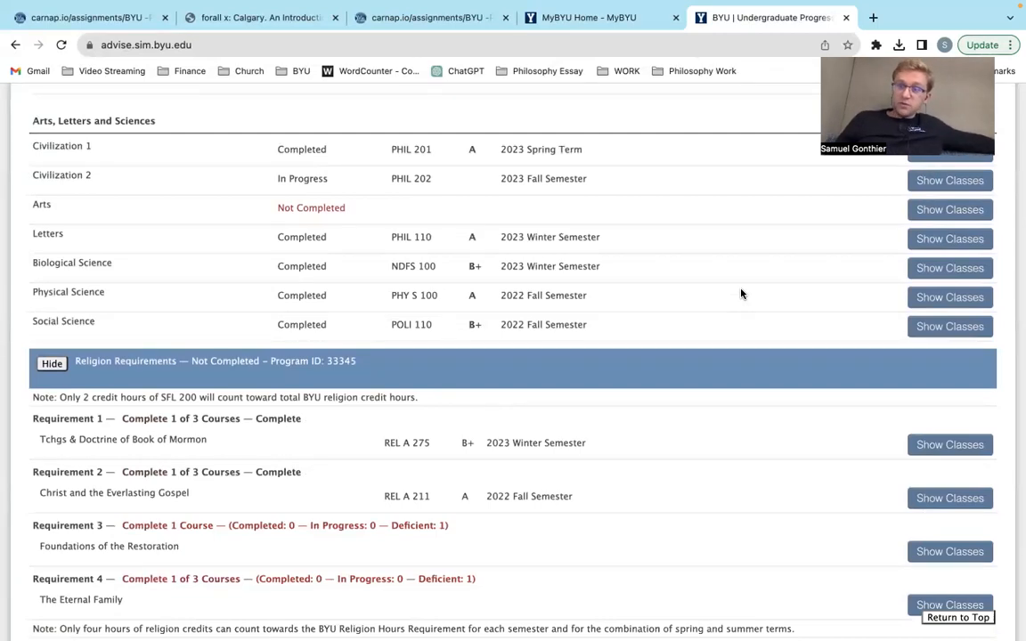
pyautogui.scroll(-5, 741, 294)
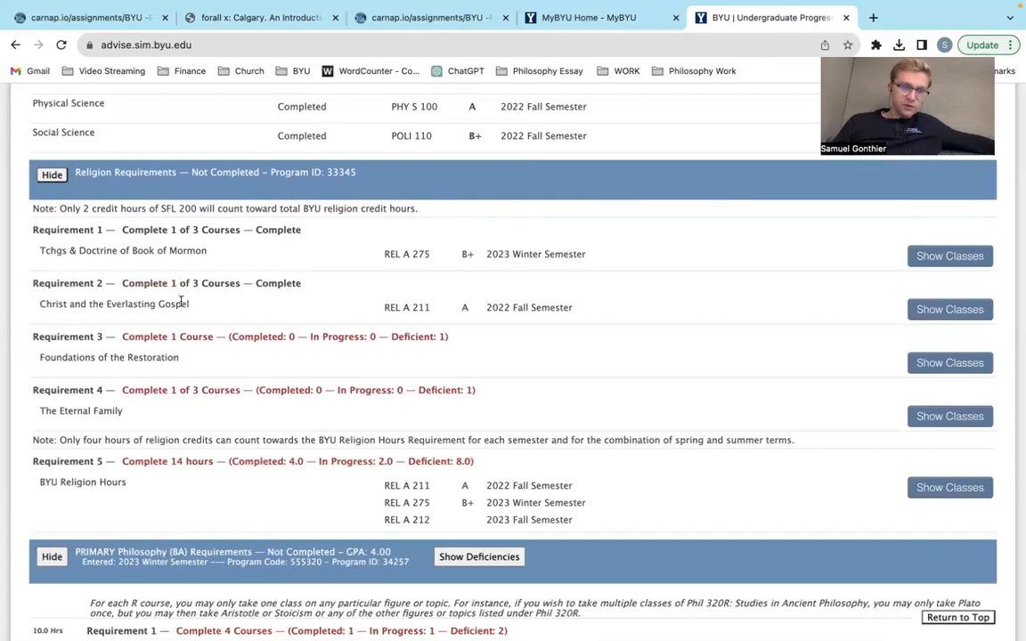
# Step: Check which classes satisfy the Christ and the Everlasting Gospel requirement, and close the list
pyautogui.click(971, 310)
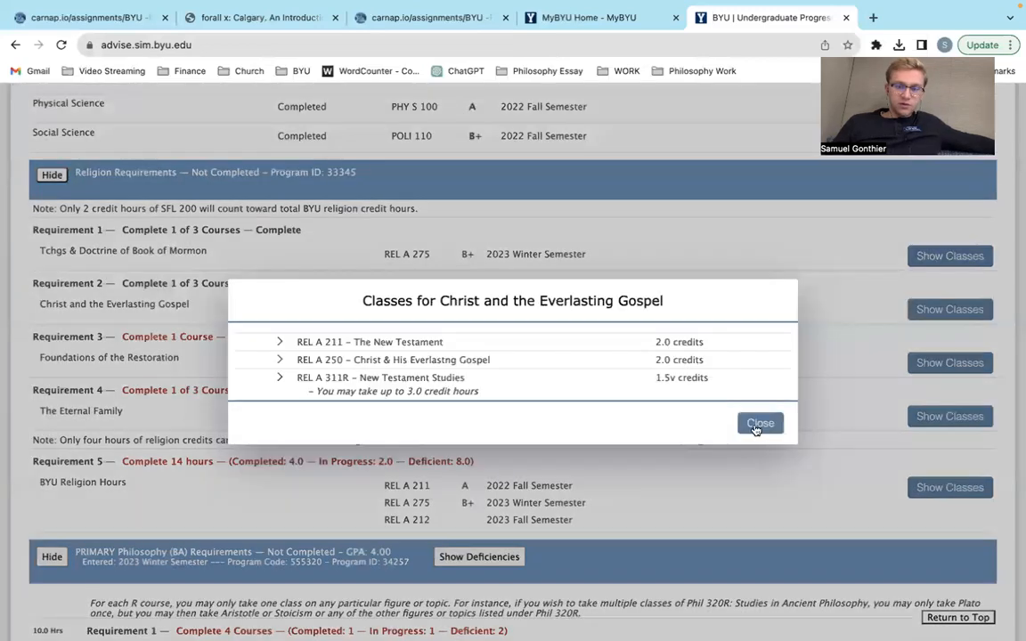
pyautogui.click(760, 424)
pyautogui.scroll(-1, 571, 398)
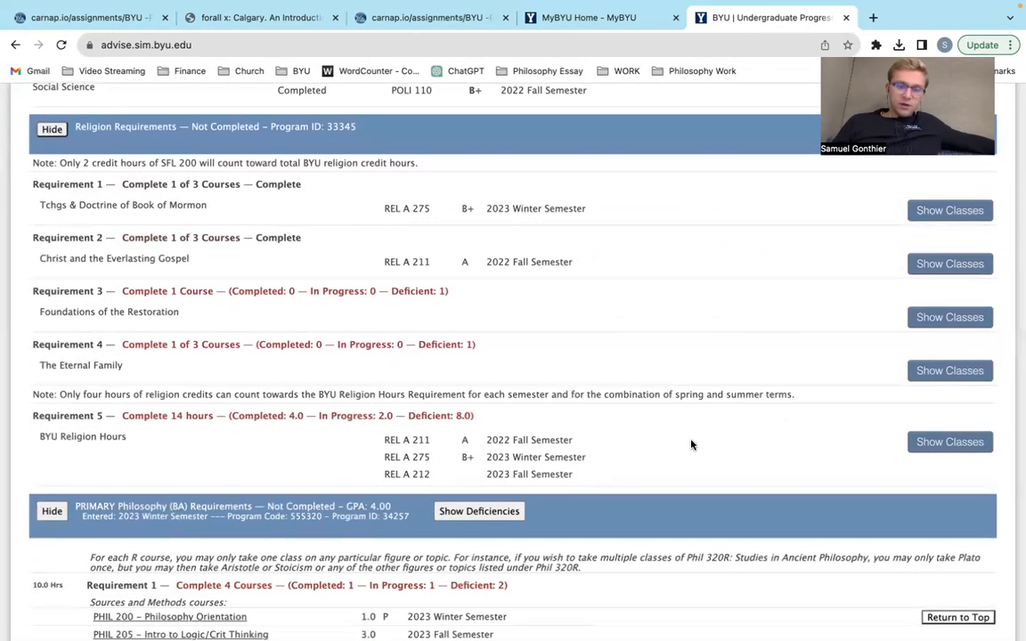
# Step: Look over the Religion Requirements and the first Philosophy (BA) requirements below them
pyautogui.scroll(-1, 691, 445)
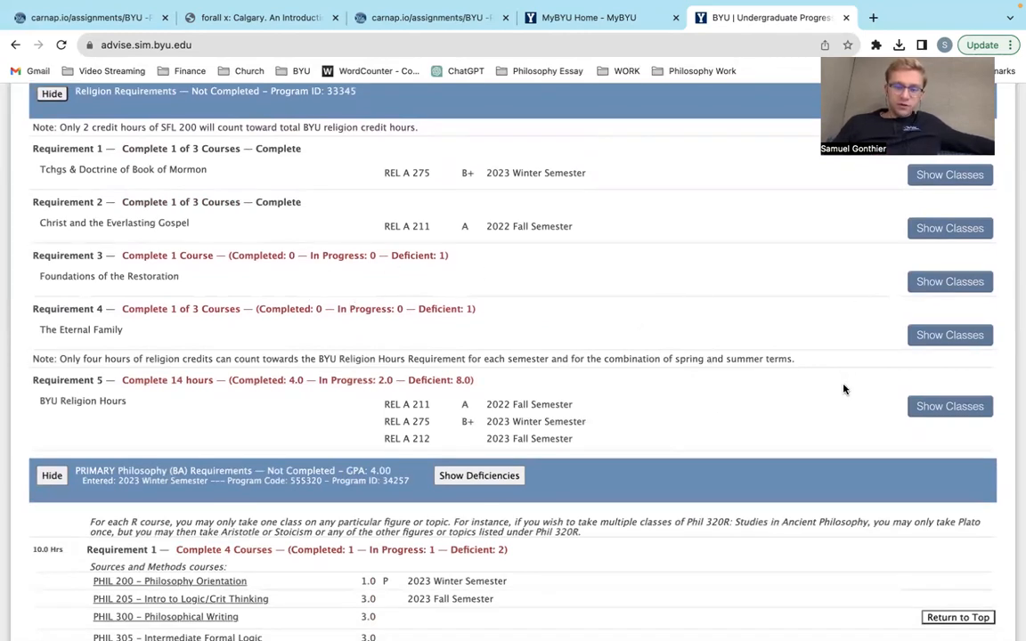
pyautogui.scroll(-3, 846, 390)
pyautogui.scroll(-3, 845, 389)
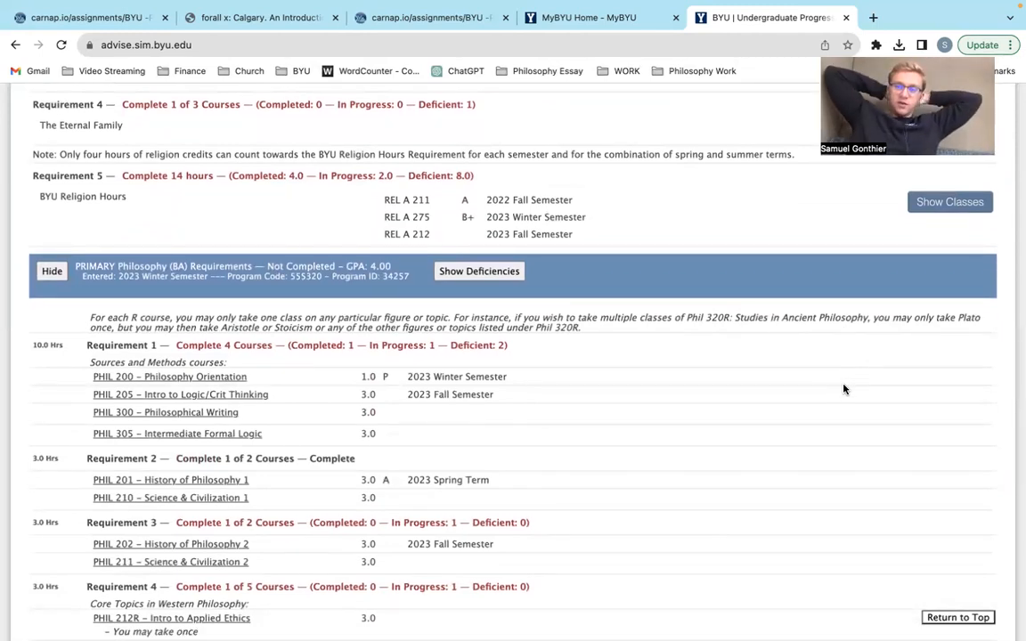
pyautogui.scroll(-3, 843, 389)
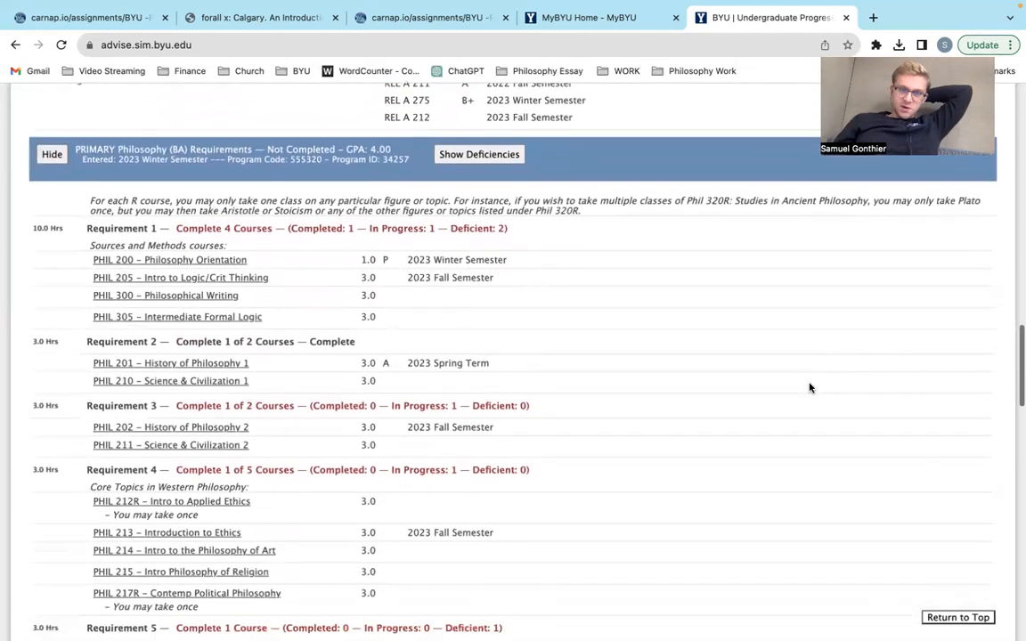
pyautogui.scroll(-5, 574, 414)
pyautogui.scroll(3, 574, 413)
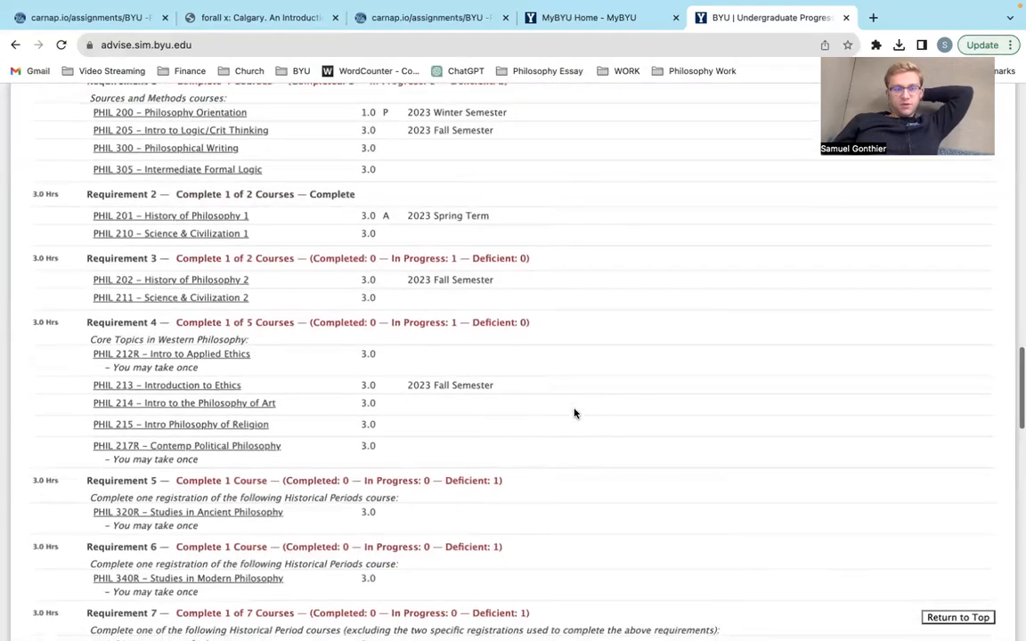
pyautogui.scroll(1, 575, 413)
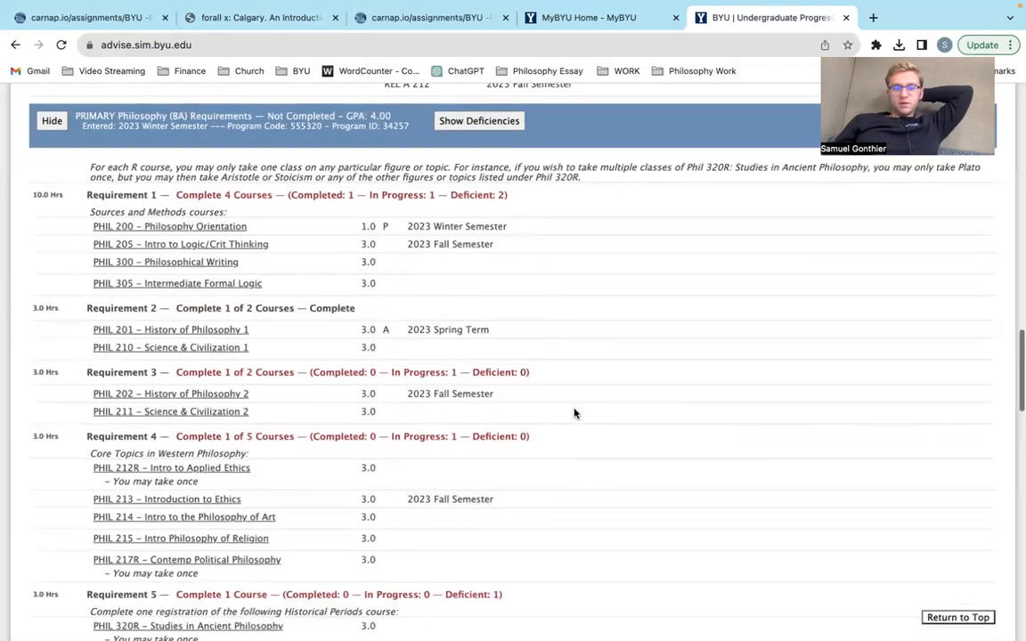
# Step: Examine the planned terms and course options under Philosophy (BA) Requirements 1 to 4, from Sources and Methods to Core Topics in Western Philosophy
pyautogui.scroll(-1, 468, 450)
pyautogui.tripleClick(494, 429)
pyautogui.tripleClick(493, 481)
pyautogui.click(473, 477)
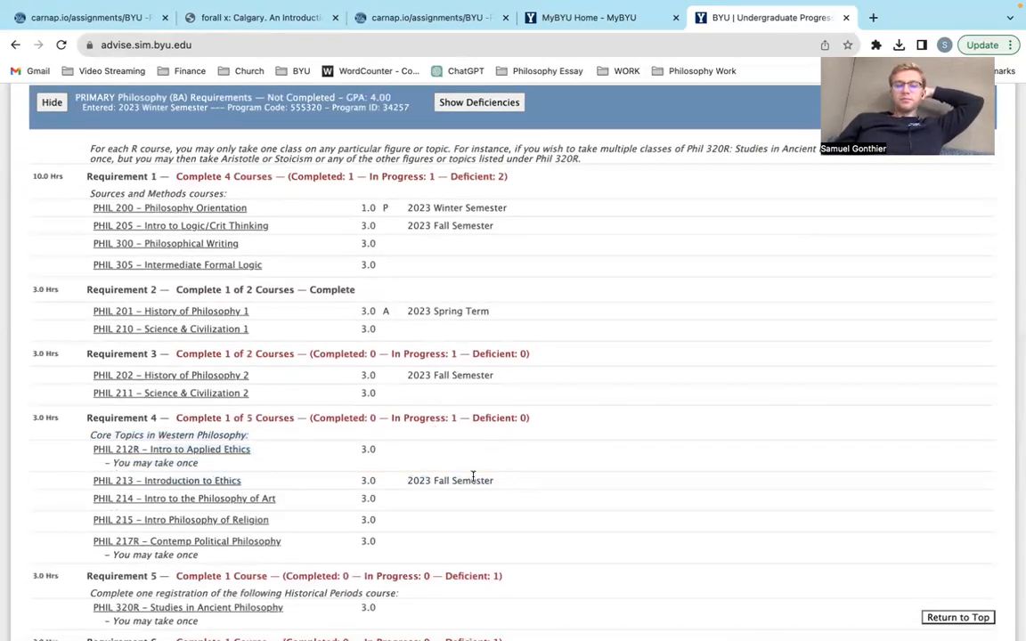
pyautogui.scroll(-1, 481, 454)
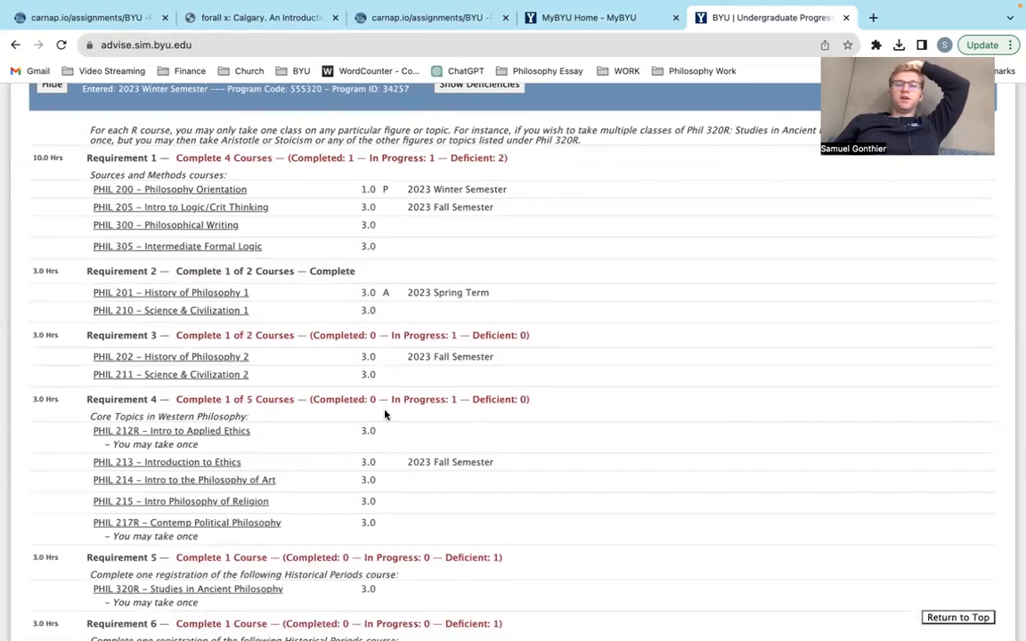
pyautogui.scroll(-1, 385, 414)
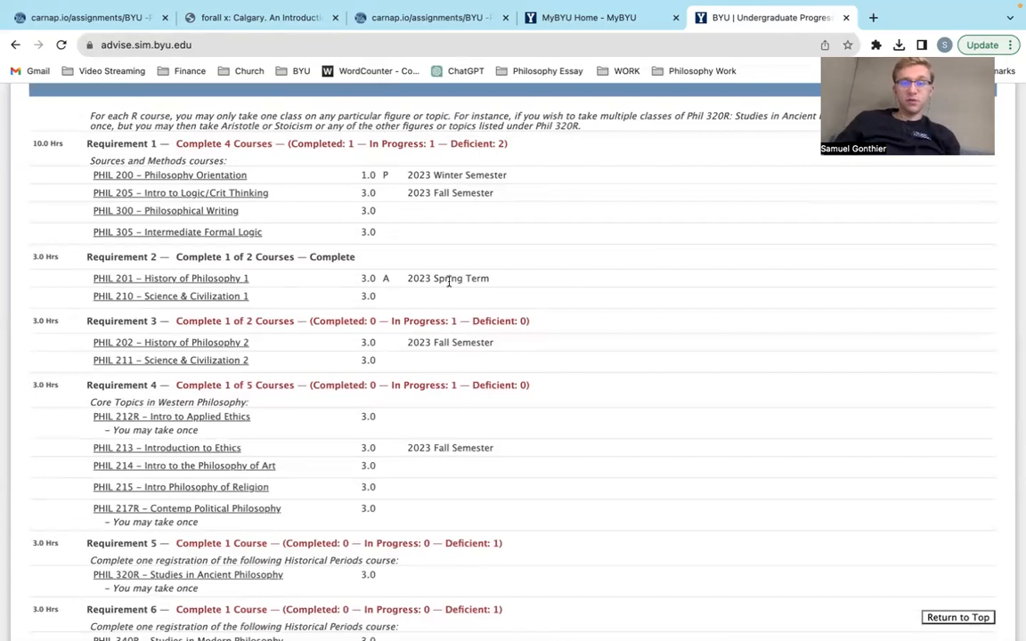
pyautogui.scroll(-1, 472, 291)
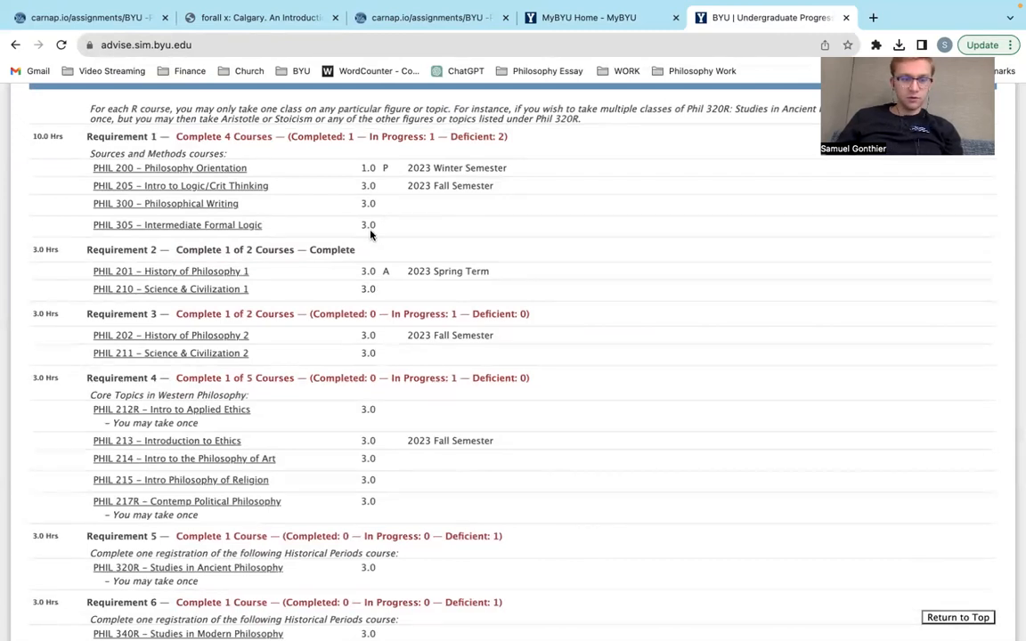
pyautogui.scroll(-4, 374, 356)
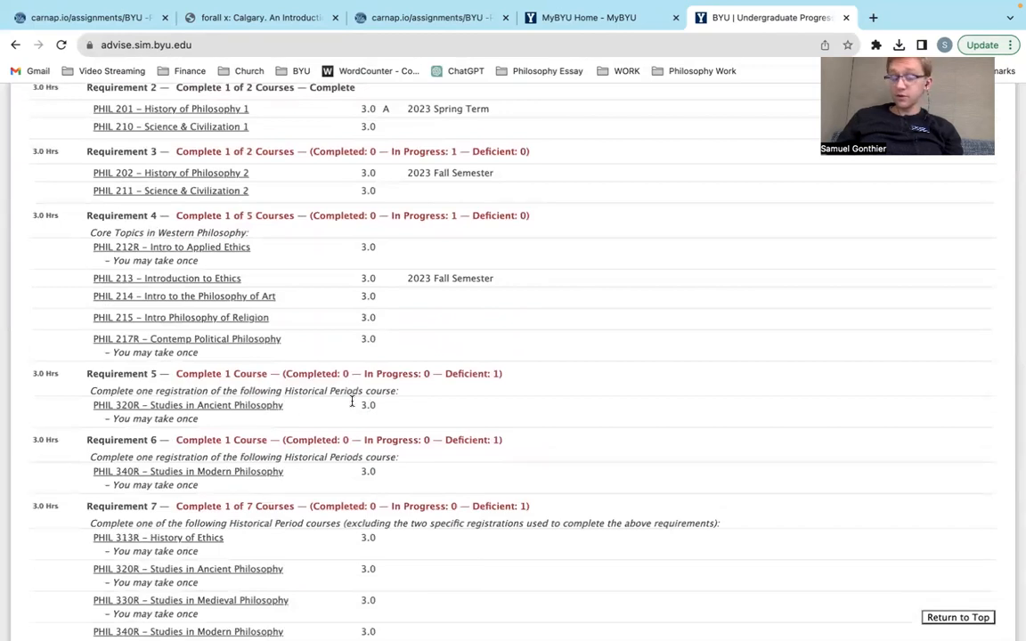
# Step: Review Philosophy (BA) Requirements 5 to 10, including the Historical Period, Values and Conduct, and Knowledge and Reality courses, and return to the report's start
pyautogui.scroll(10, 352, 402)
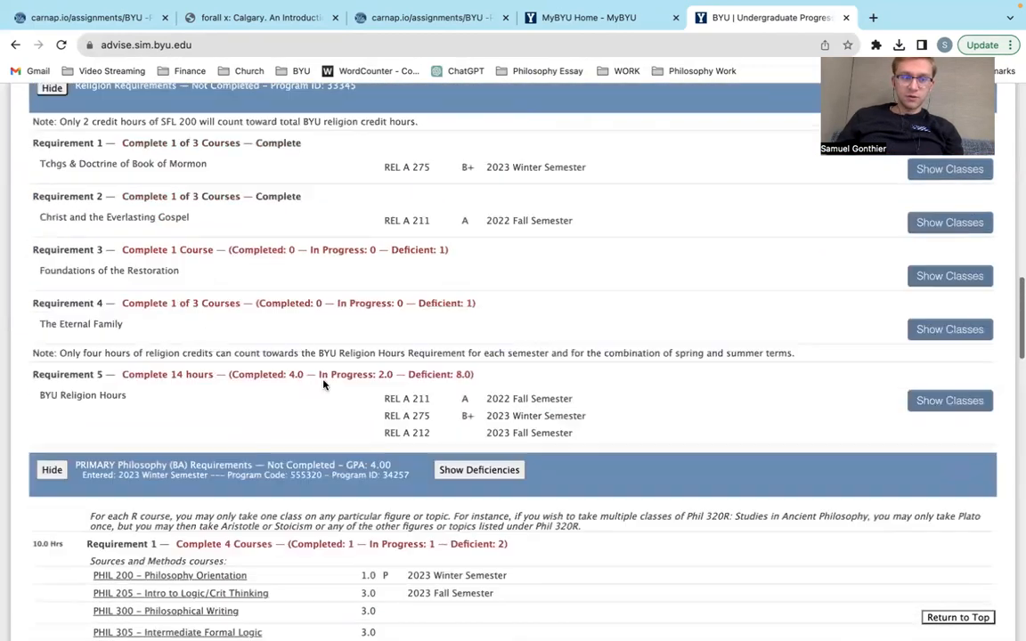
pyautogui.scroll(-8, 324, 383)
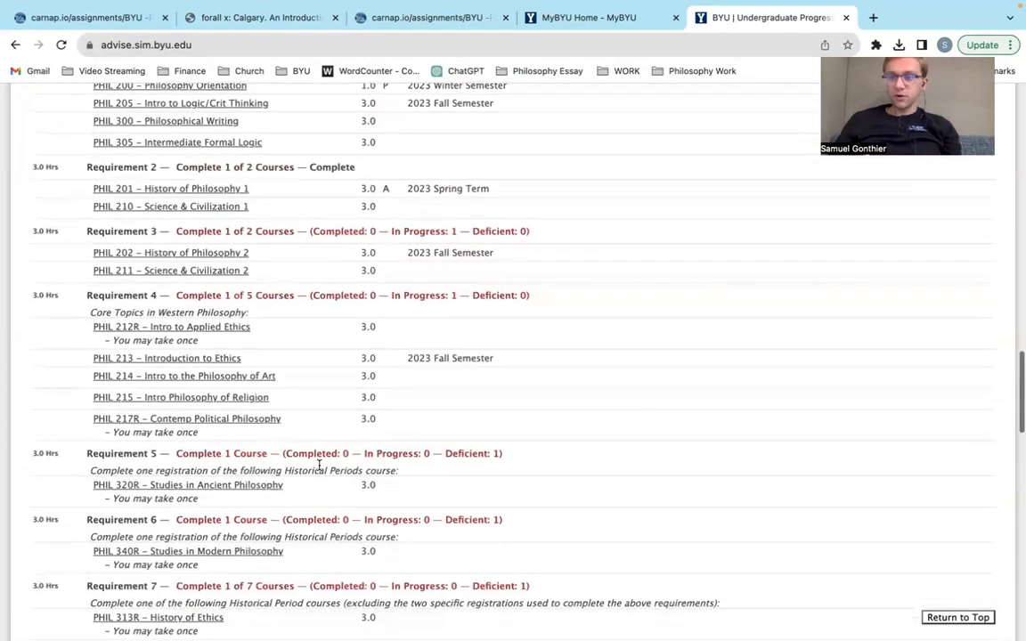
pyautogui.scroll(-1, 319, 464)
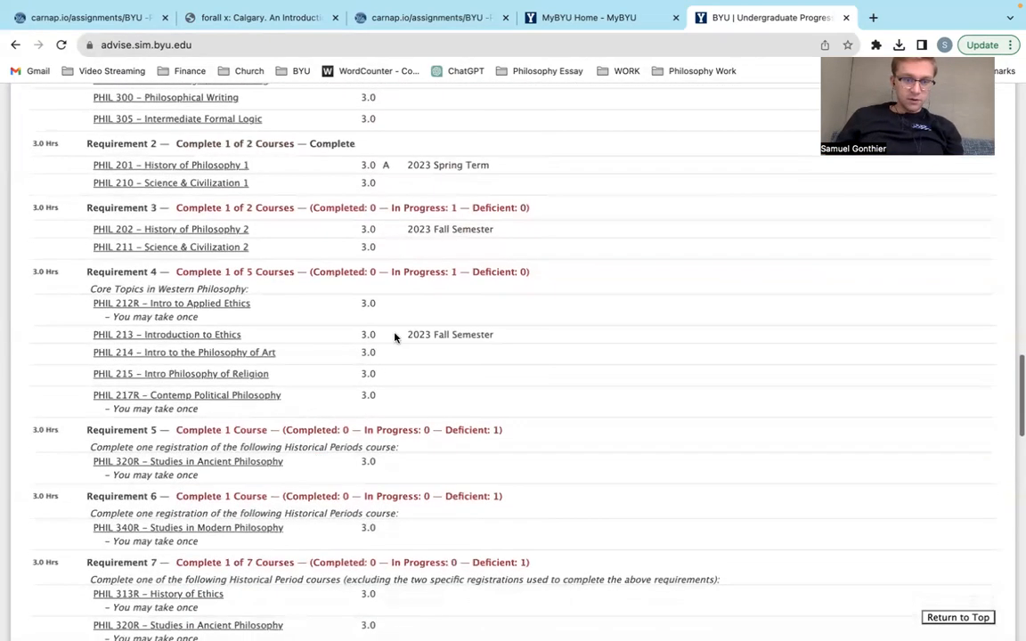
pyautogui.scroll(-5, 389, 392)
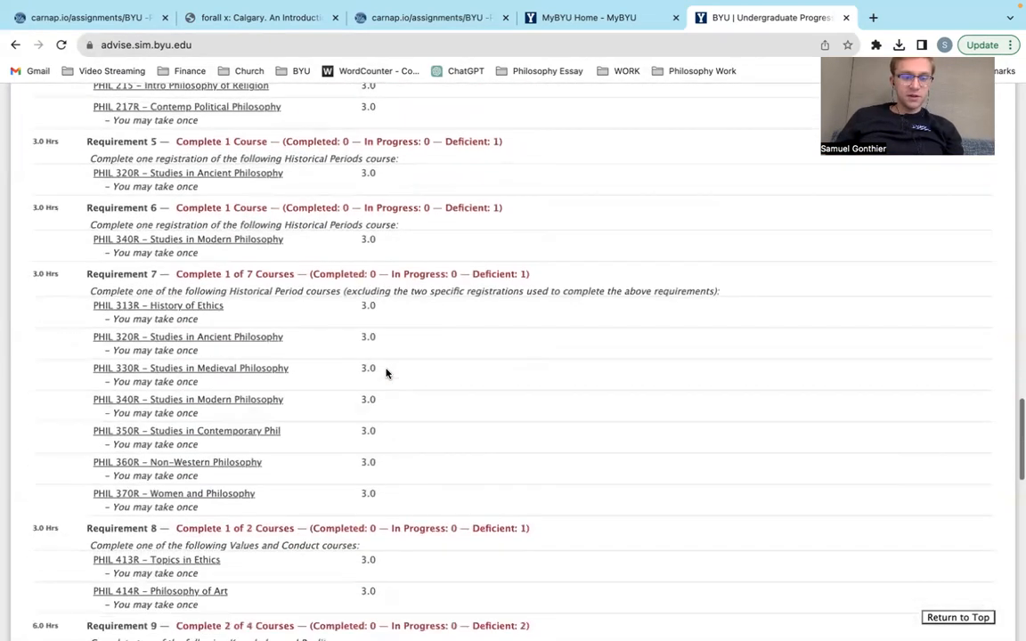
pyautogui.scroll(-1, 387, 373)
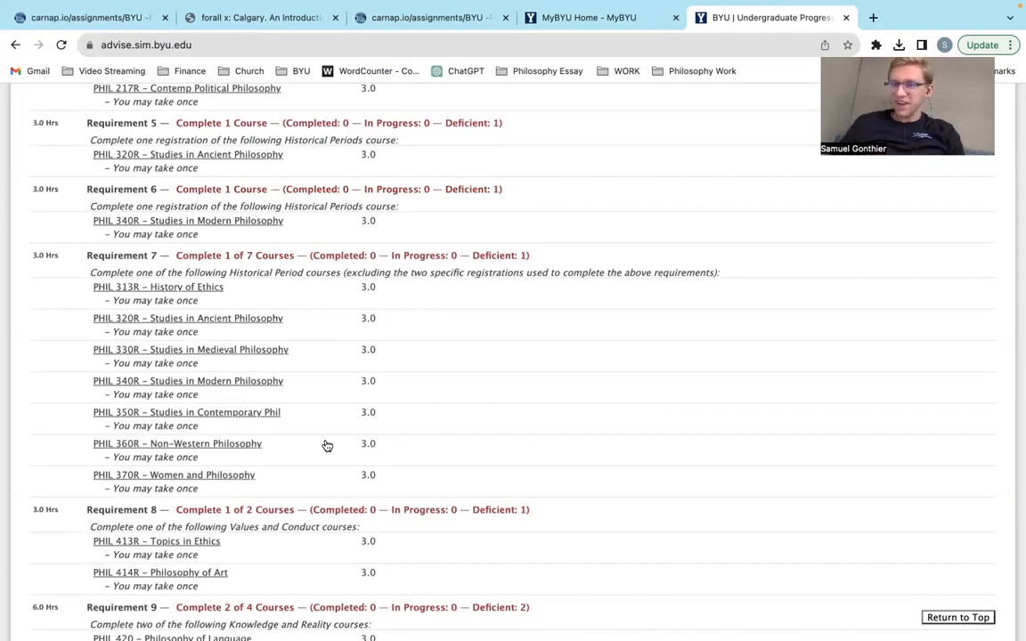
pyautogui.scroll(-4, 327, 446)
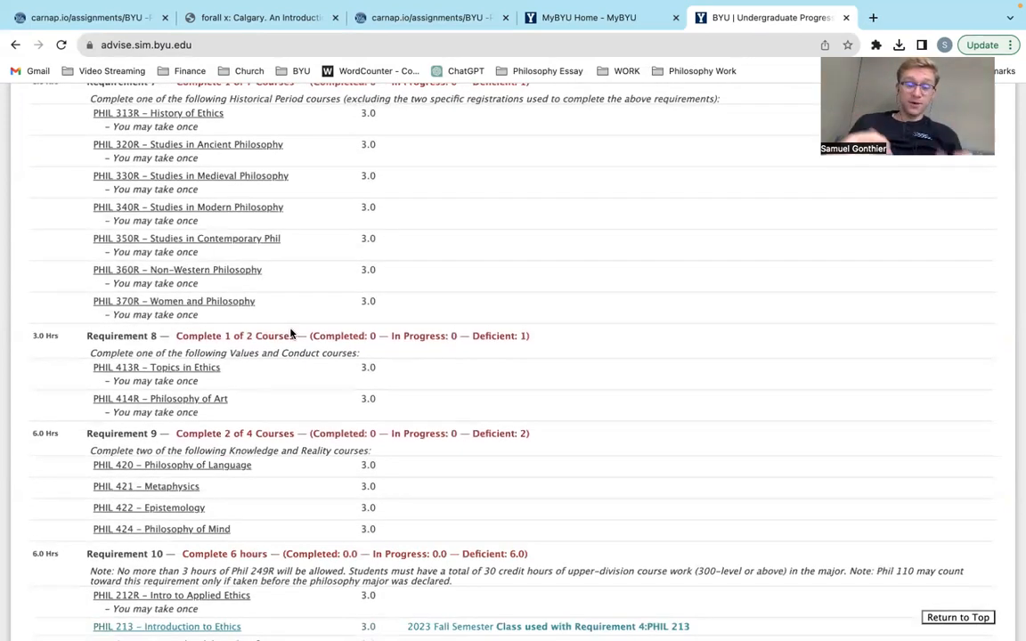
pyautogui.scroll(-2, 291, 332)
pyautogui.scroll(4, 292, 344)
pyautogui.scroll(20, 225, 547)
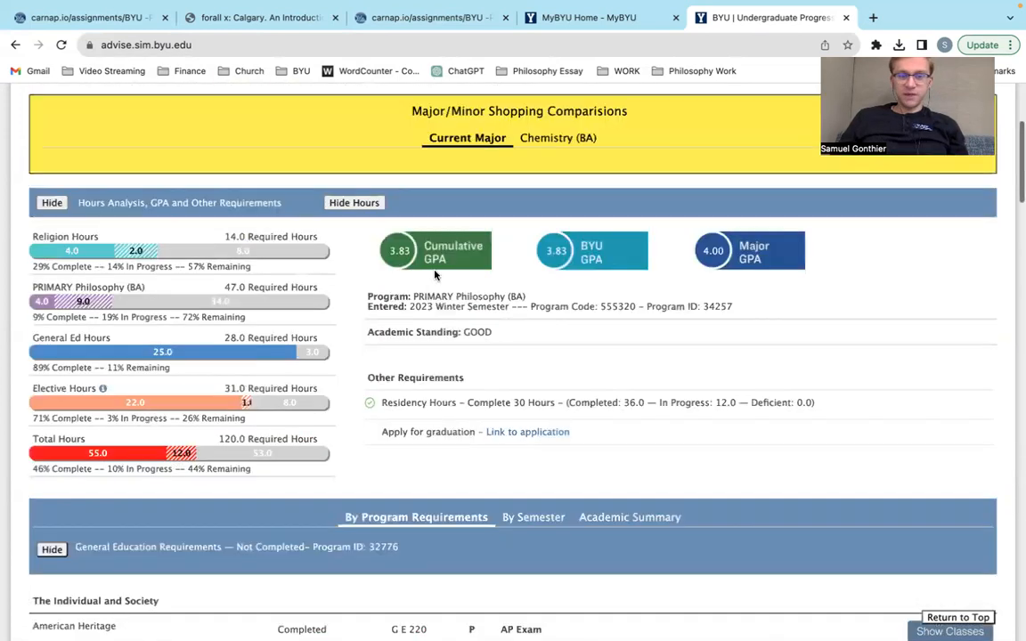
pyautogui.scroll(5, 435, 275)
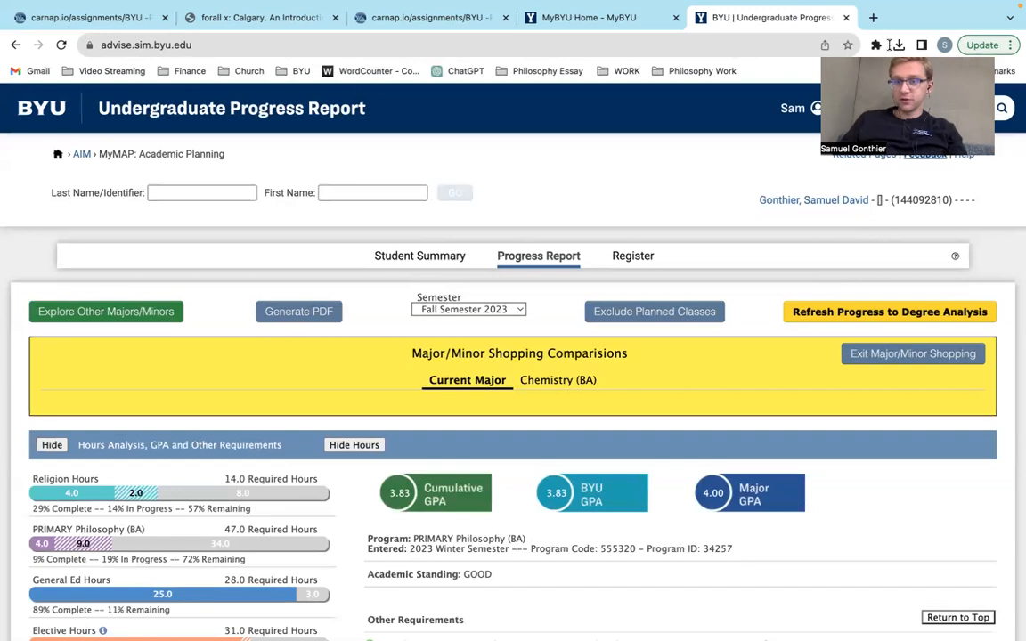
# Step: Search the web for "byu course catalog" in a new tab and open the BYU Catalog's Courses page
pyautogui.click(873, 17)
pyautogui.write('cour')
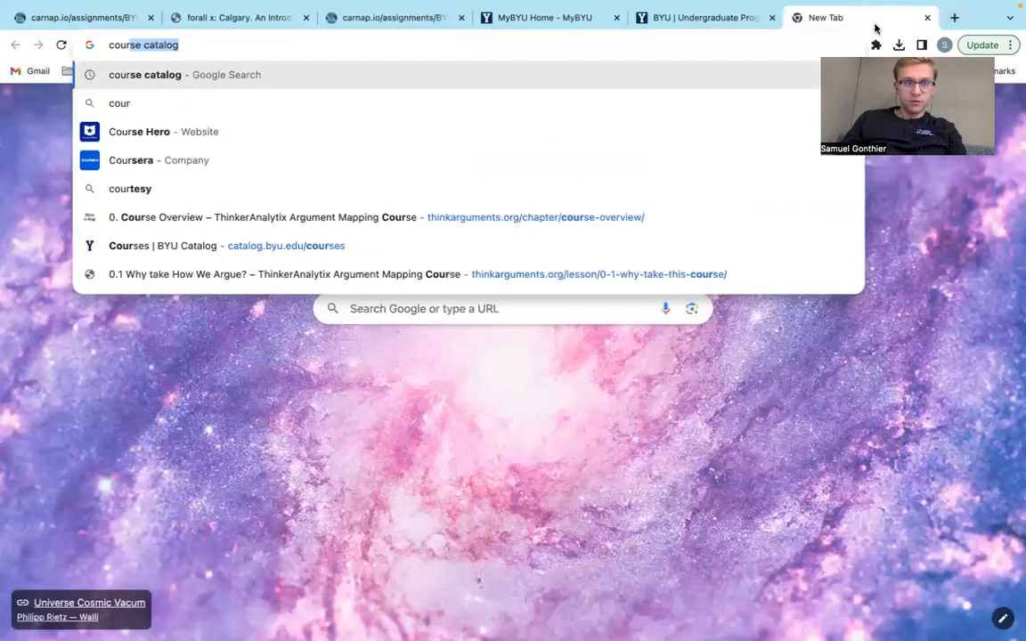
pyautogui.write('s')
pyautogui.press('BackSpace')
pyautogui.press('BackSpace')
pyautogui.press('BackSpace')
pyautogui.press('BackSpace')
pyautogui.press('BackSpace')
pyautogui.write('by')
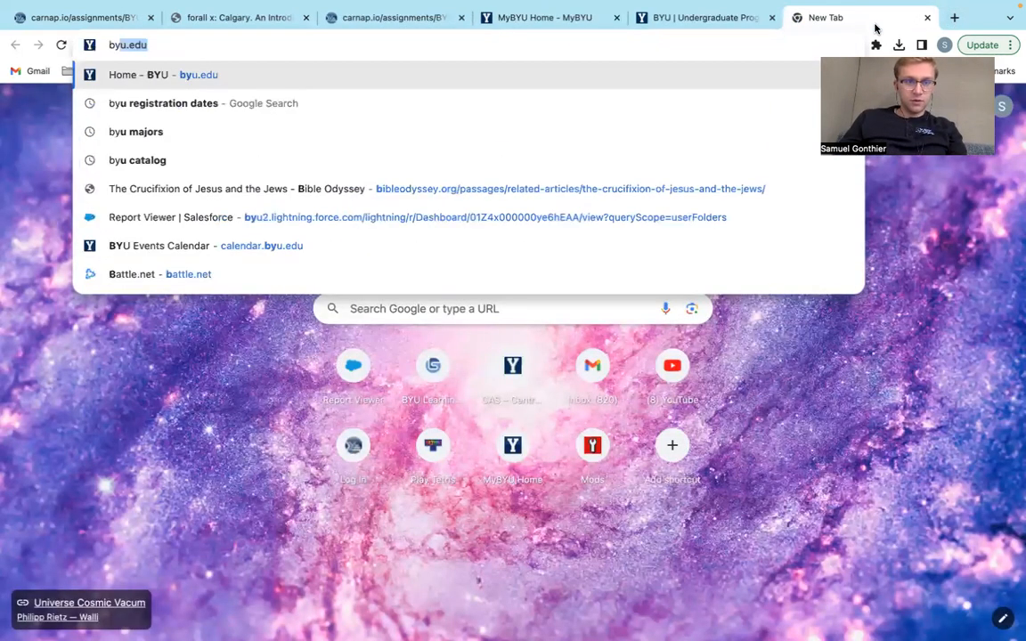
pyautogui.write('u course catalog')
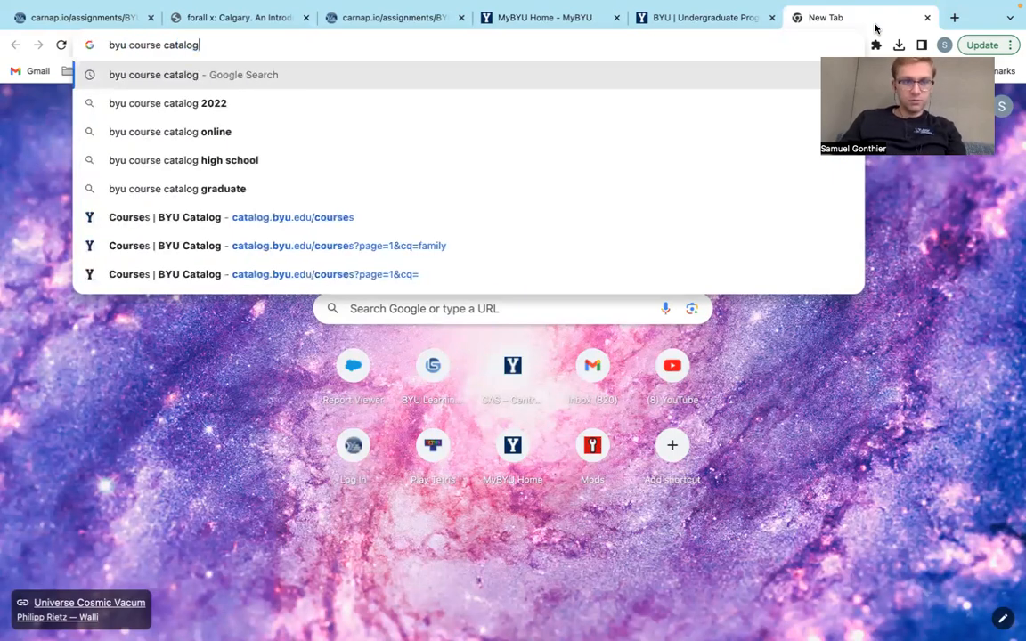
pyautogui.press('Return')
pyautogui.click(165, 261)
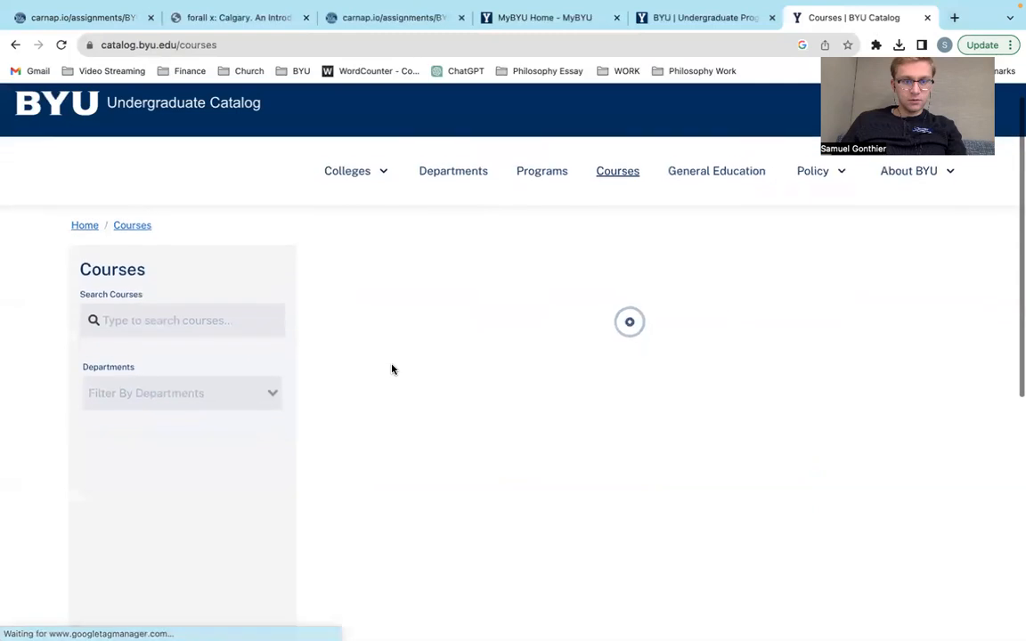
# Step: Browse the course listings in the BYU Undergraduate Catalog
pyautogui.scroll(-2, 524, 385)
pyautogui.scroll(-20, 523, 385)
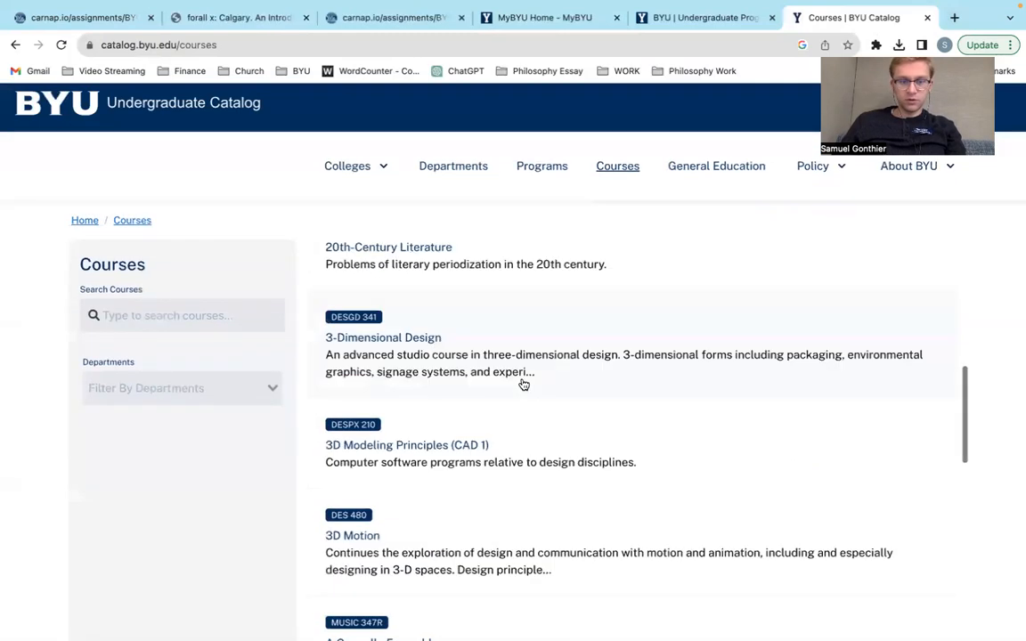
pyautogui.scroll(5, 523, 383)
# Step: Return to the progress report, open MyMAP's registration page and review the Fall 2023 registered classes
pyautogui.click(710, 56)
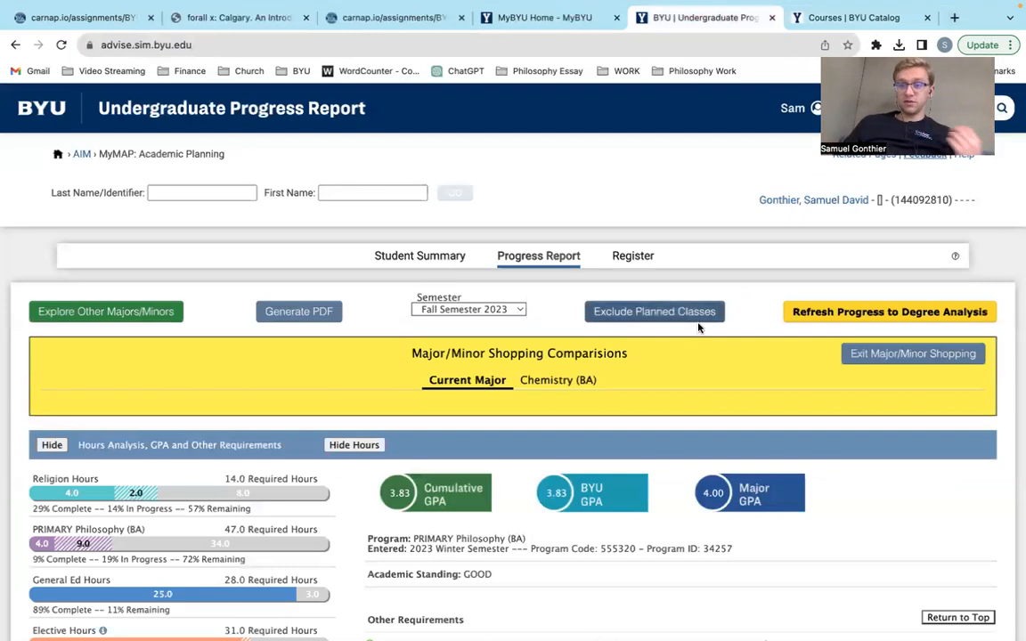
pyautogui.click(649, 260)
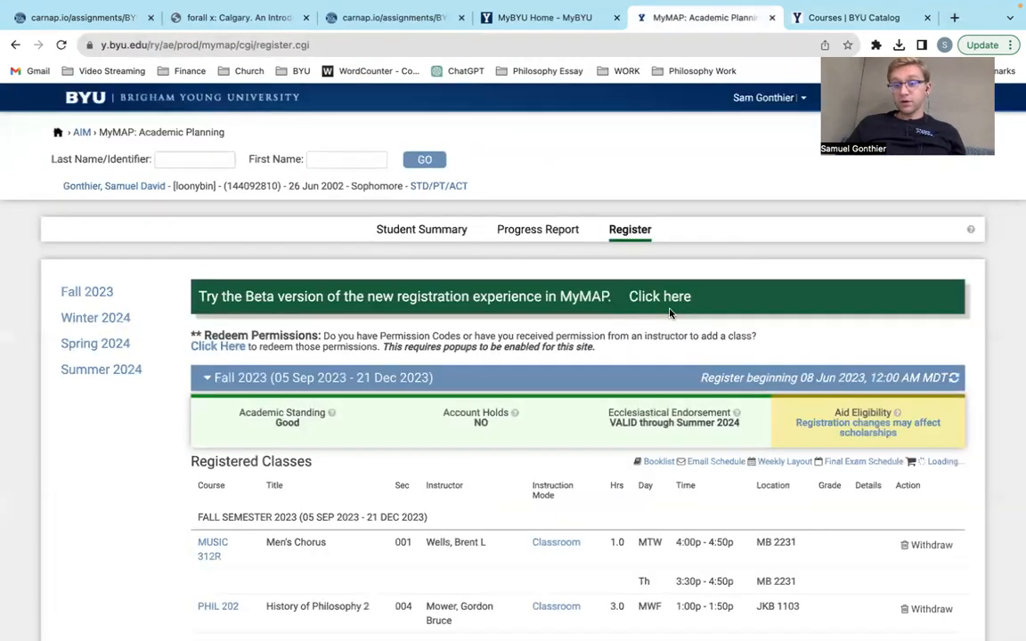
pyautogui.scroll(-1, 743, 290)
pyautogui.scroll(-2, 704, 303)
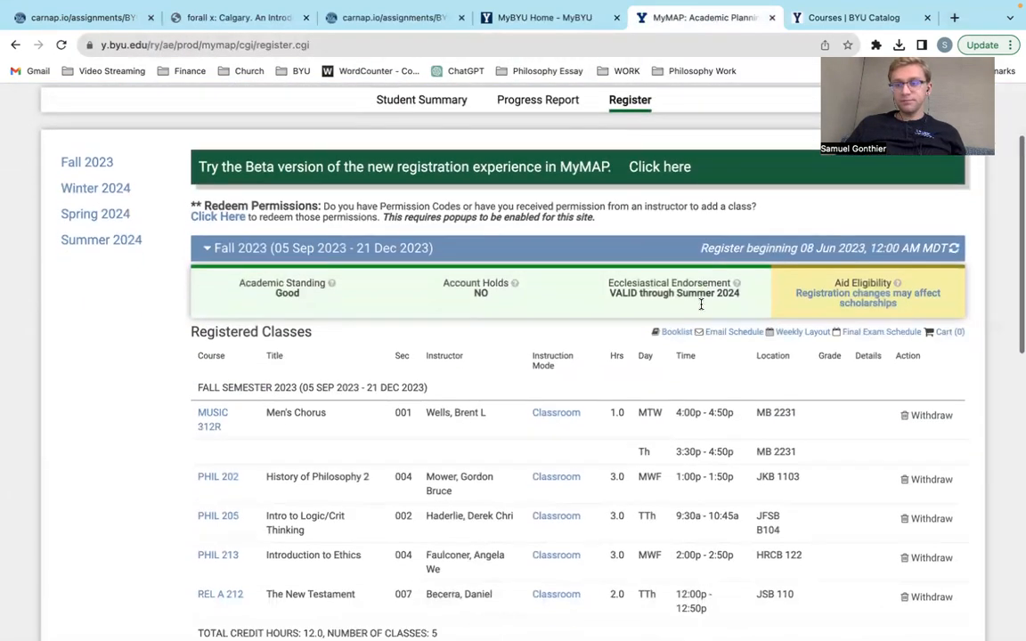
pyautogui.scroll(-2, 701, 307)
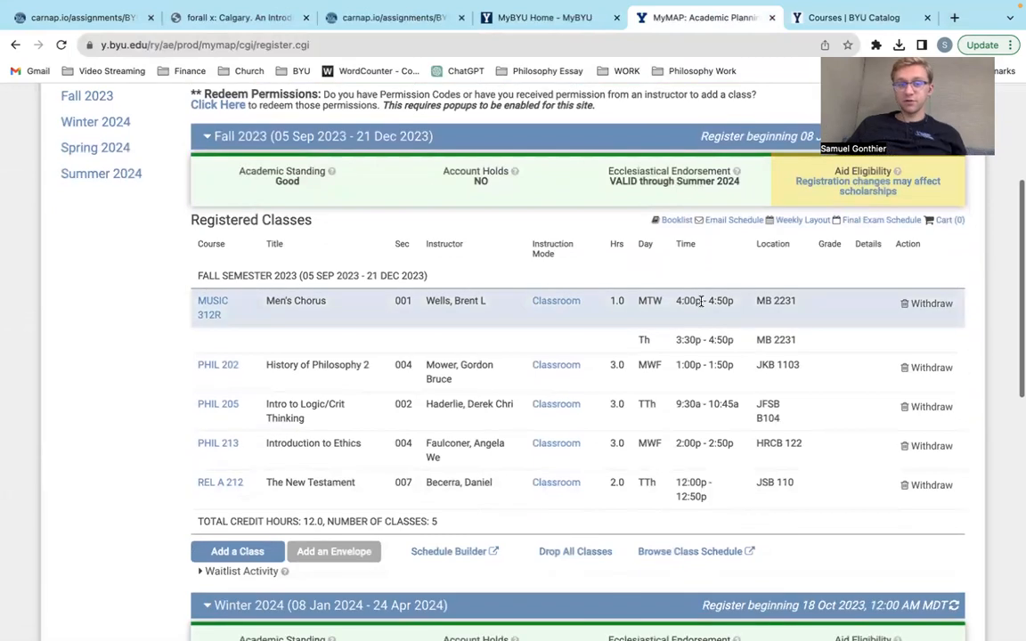
pyautogui.scroll(-1, 701, 301)
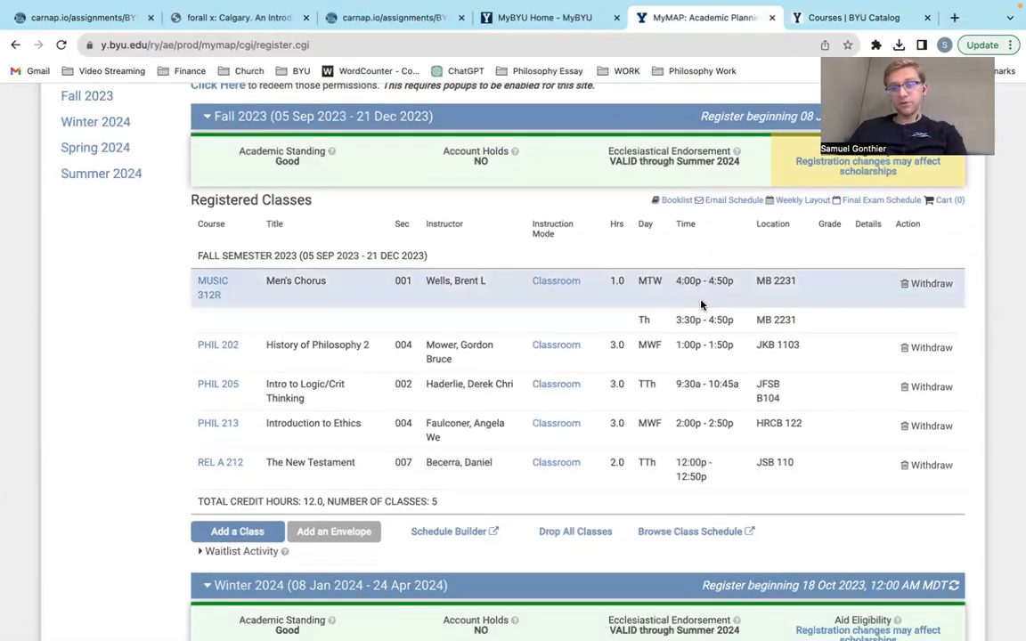
pyautogui.scroll(2, 701, 305)
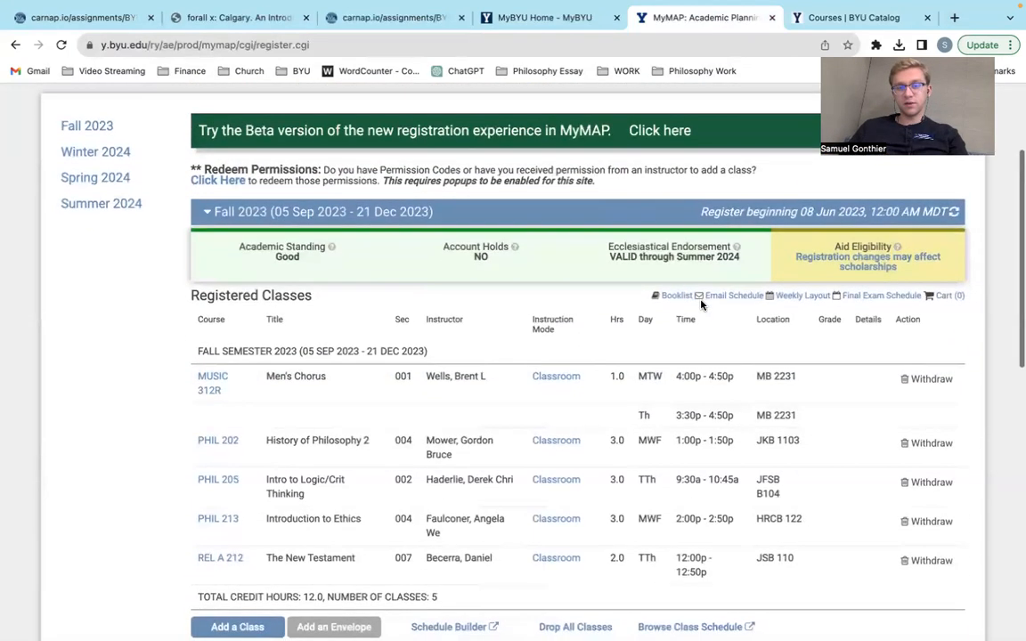
pyautogui.scroll(-4, 701, 305)
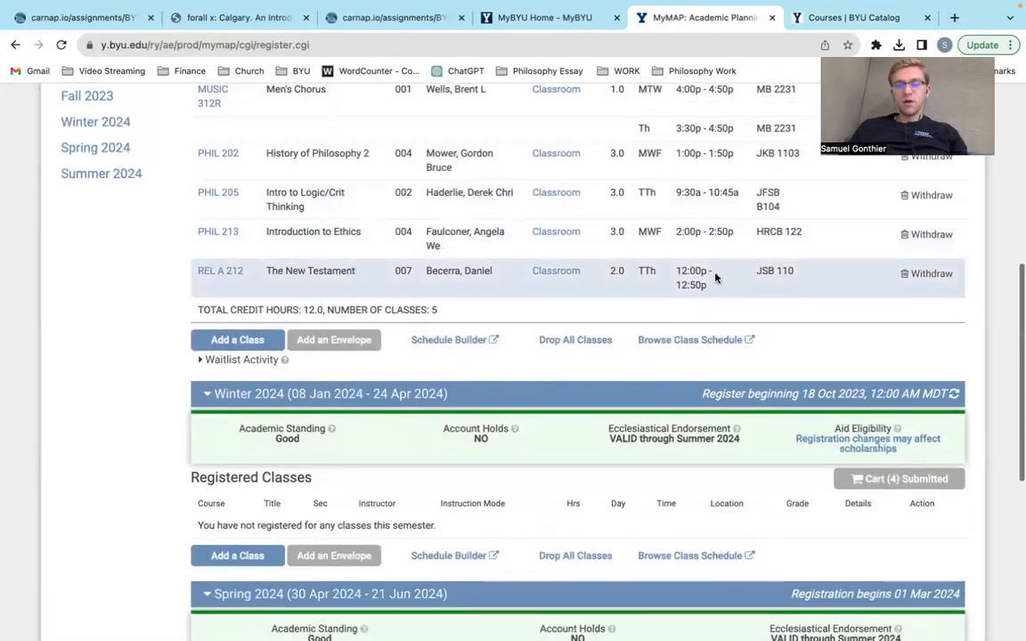
# Step: Open the submitted Winter 2024 registration cart and look over the classes saved in it
pyautogui.scroll(-2, 715, 277)
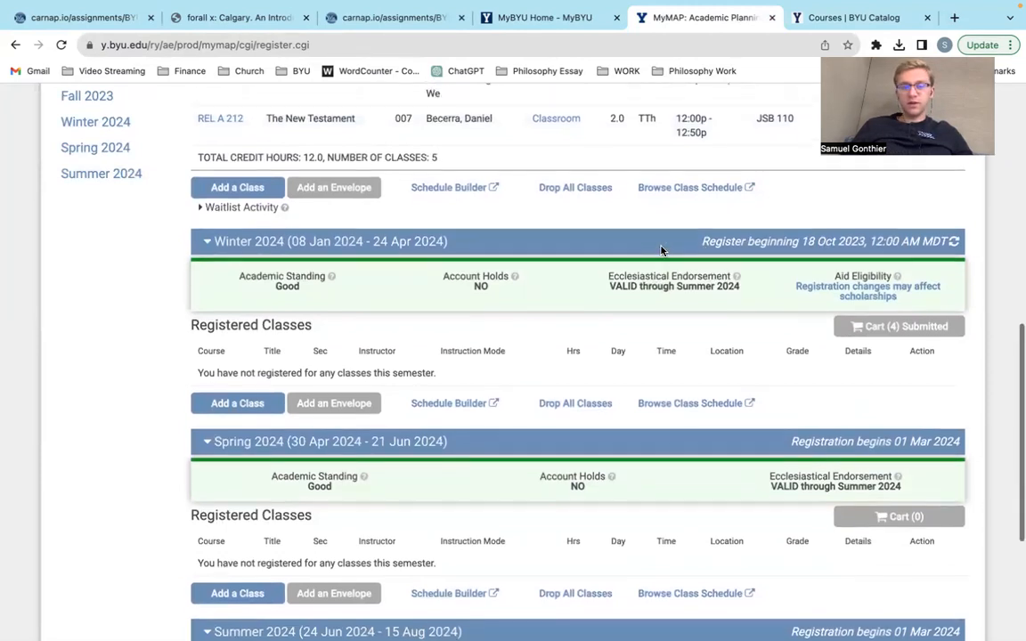
pyautogui.scroll(1, 662, 248)
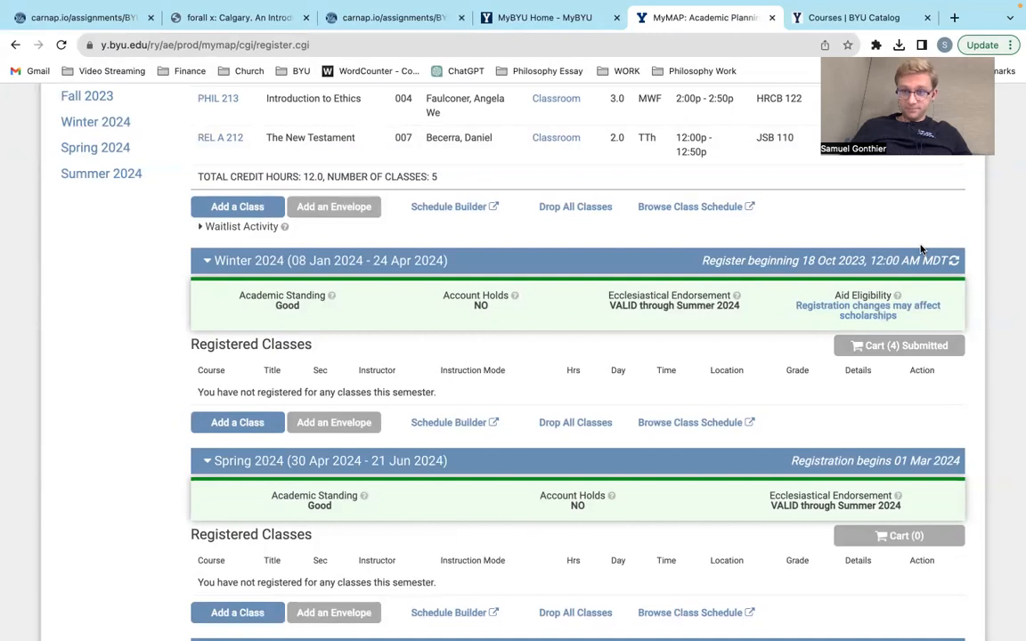
pyautogui.moveTo(748, 5)
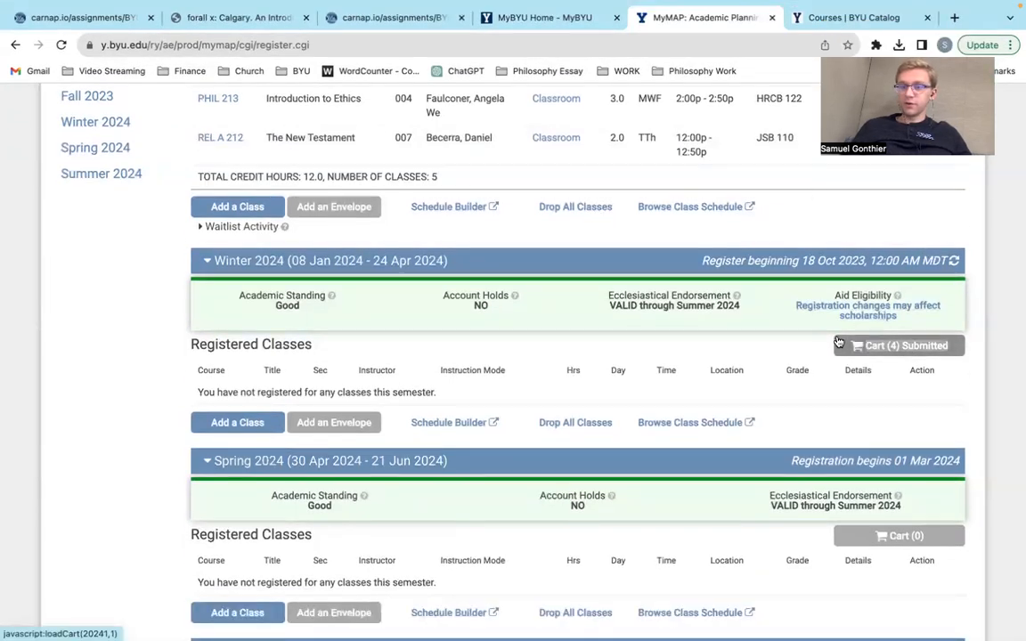
pyautogui.click(885, 353)
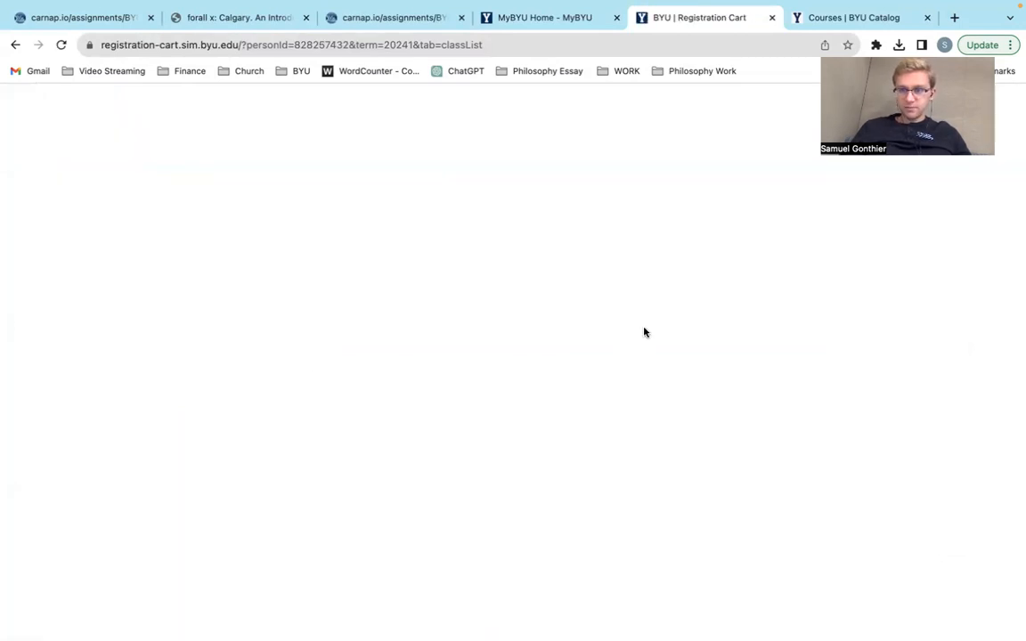
pyautogui.scroll(-3, 644, 333)
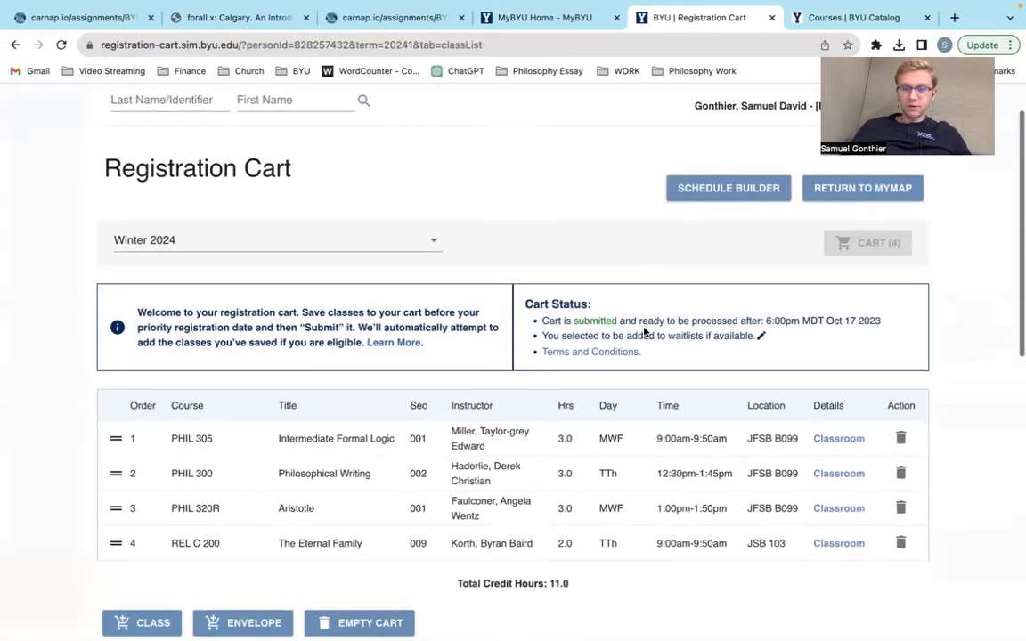
# Step: Look over the Winter 2024 cart's class list, cart status and weekly layout of class times
pyautogui.scroll(-1, 644, 332)
pyautogui.scroll(-5, 538, 336)
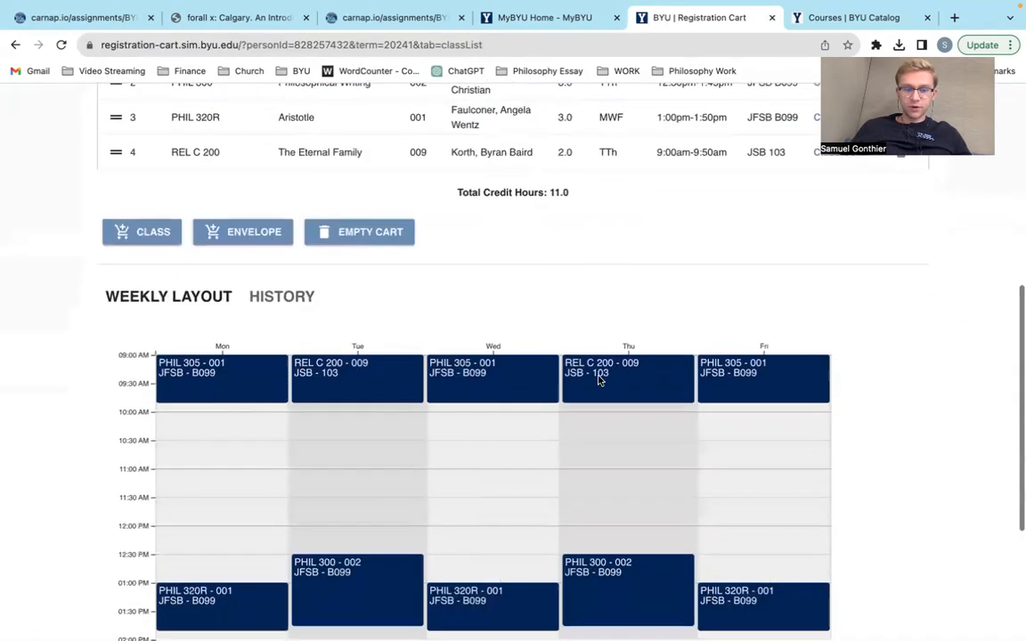
pyautogui.scroll(8, 598, 374)
pyautogui.scroll(-3, 604, 373)
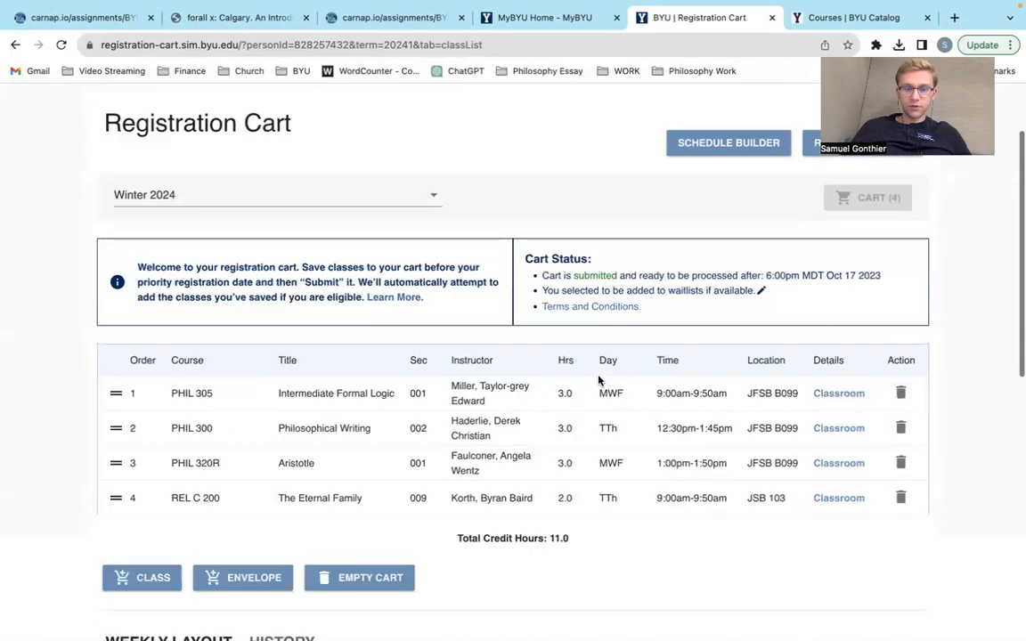
pyautogui.scroll(-4, 604, 373)
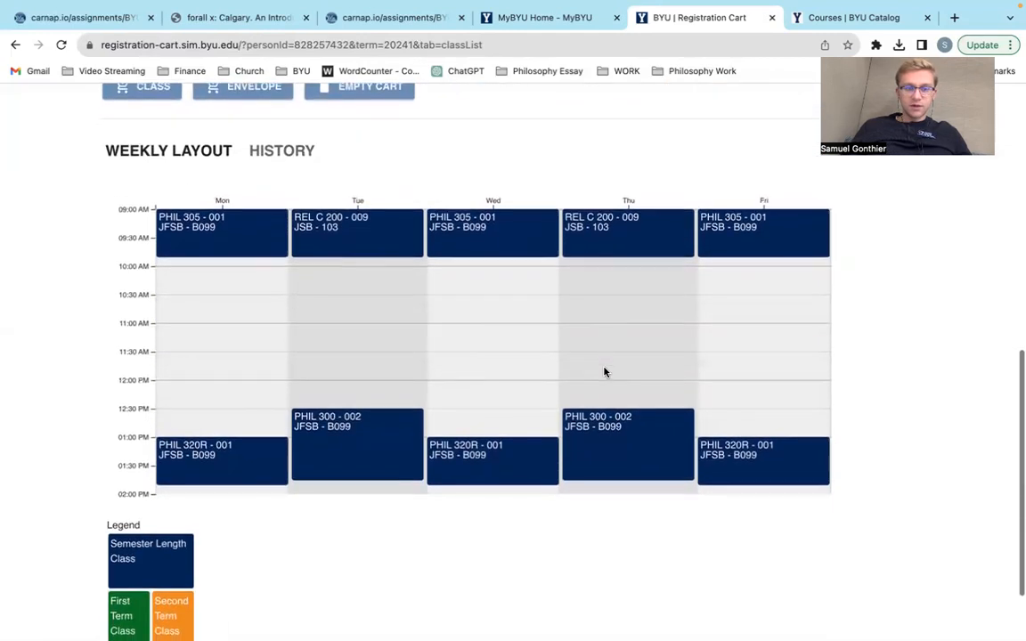
pyautogui.scroll(1, 535, 374)
pyautogui.scroll(6, 543, 470)
pyautogui.scroll(-1, 542, 470)
pyautogui.scroll(-2, 542, 470)
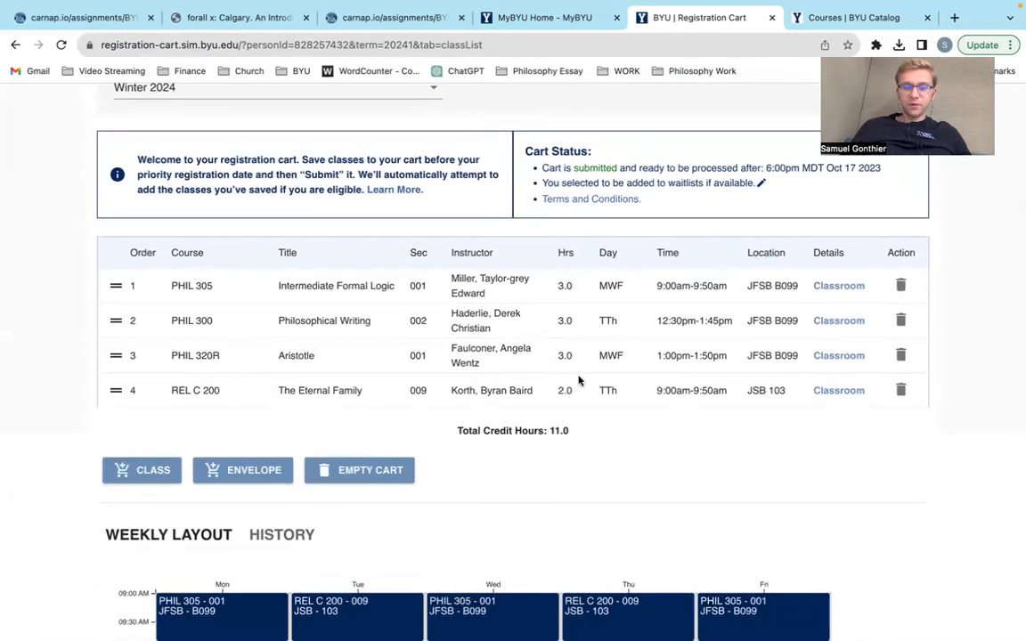
pyautogui.scroll(-1, 578, 381)
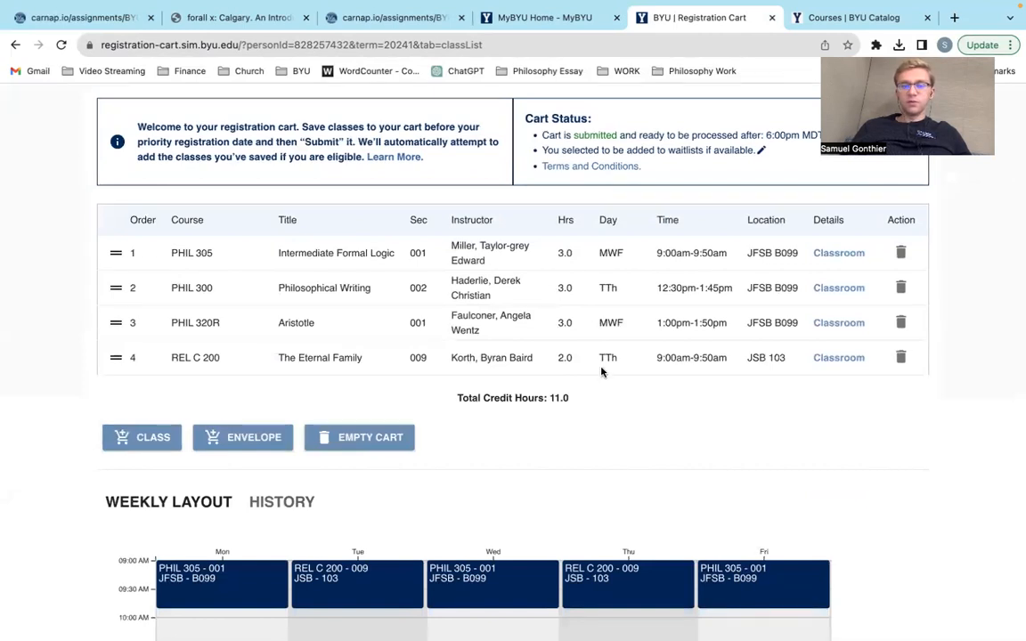
pyautogui.scroll(1, 601, 372)
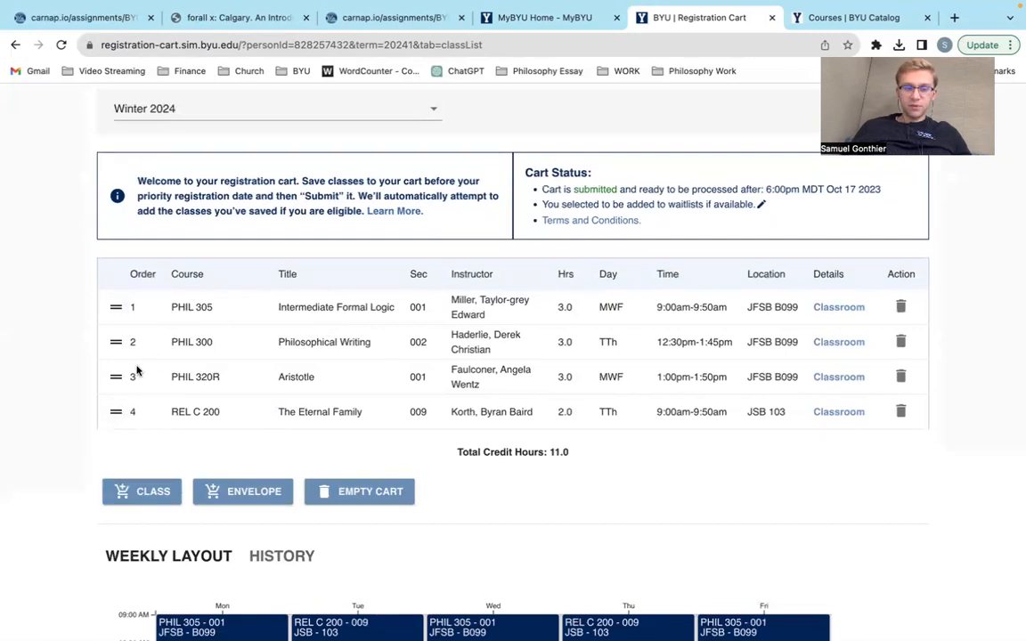
# Step: Reorder the cart classes, moving REL C 200 above PHIL 320R and PHIL 300 above PHIL 305
pyautogui.moveTo(119, 412); pyautogui.dragTo(119, 377)
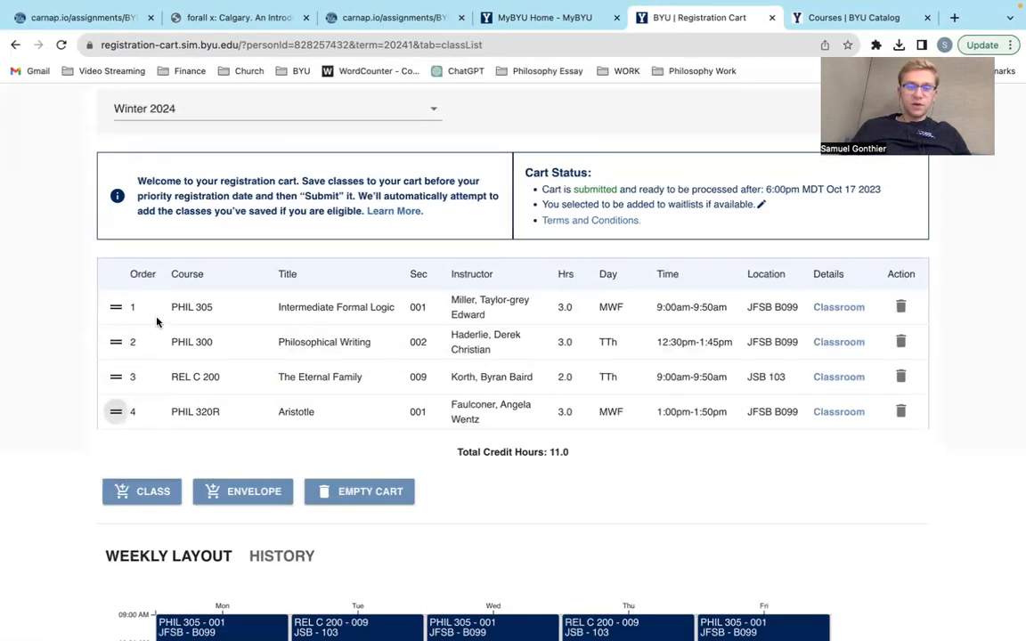
pyautogui.moveTo(115, 341); pyautogui.dragTo(113, 298)
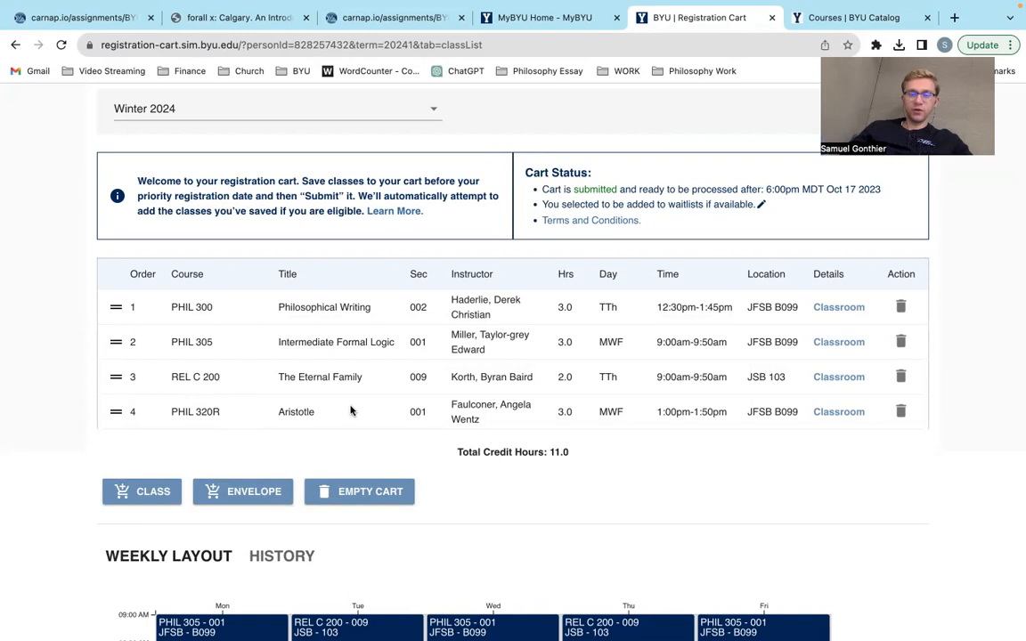
pyautogui.scroll(-1, 454, 368)
pyautogui.scroll(1, 563, 328)
pyautogui.scroll(1, 561, 332)
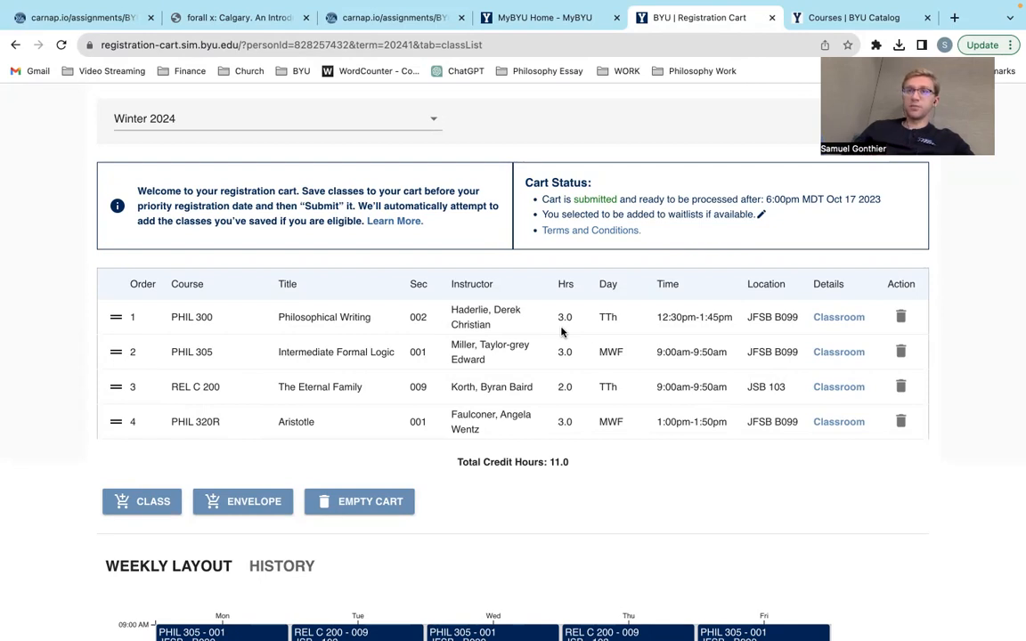
# Step: Try to open Schedule Builder from the registration cart, and close that browser tab
pyautogui.scroll(-2, 561, 325)
pyautogui.scroll(5, 570, 331)
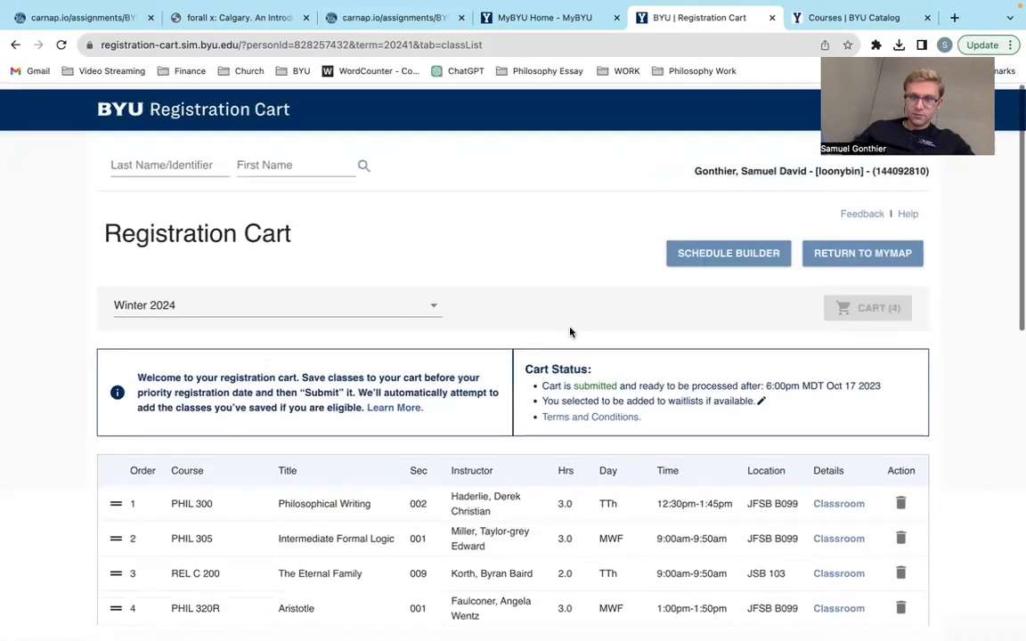
pyautogui.click(729, 248)
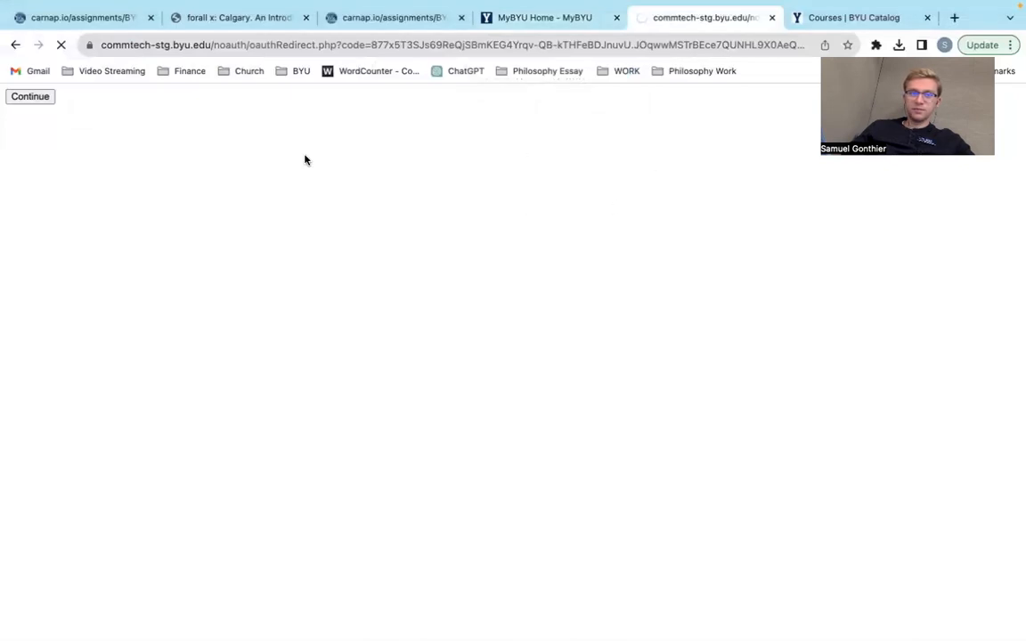
pyautogui.click(595, 22)
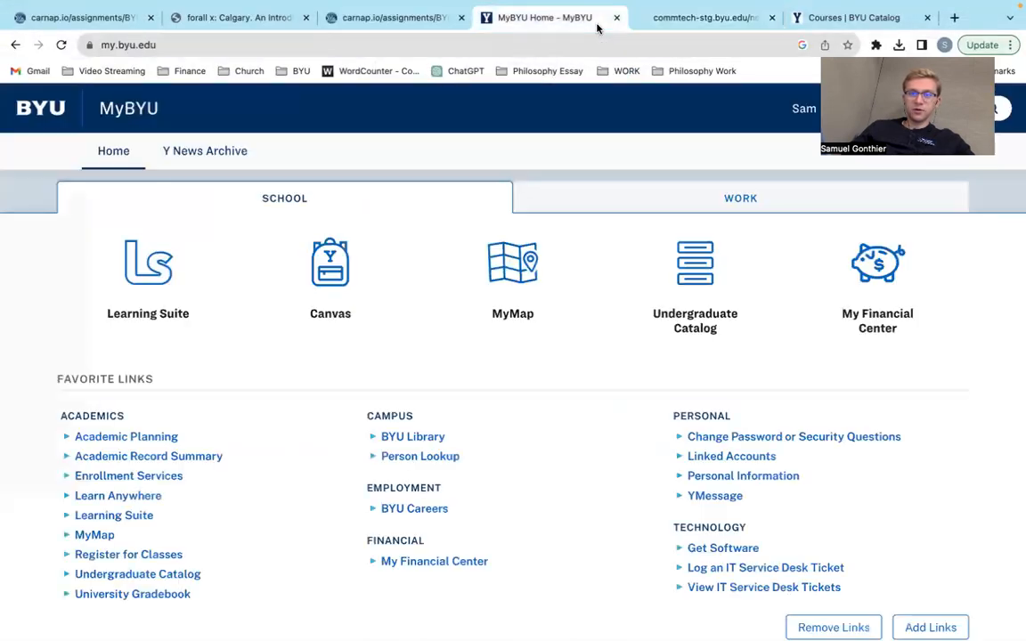
pyautogui.click(771, 21)
# Step: Reopen MyMAP's registration page from MyBYU and launch Schedule Builder for Winter 2024
pyautogui.click(531, 242)
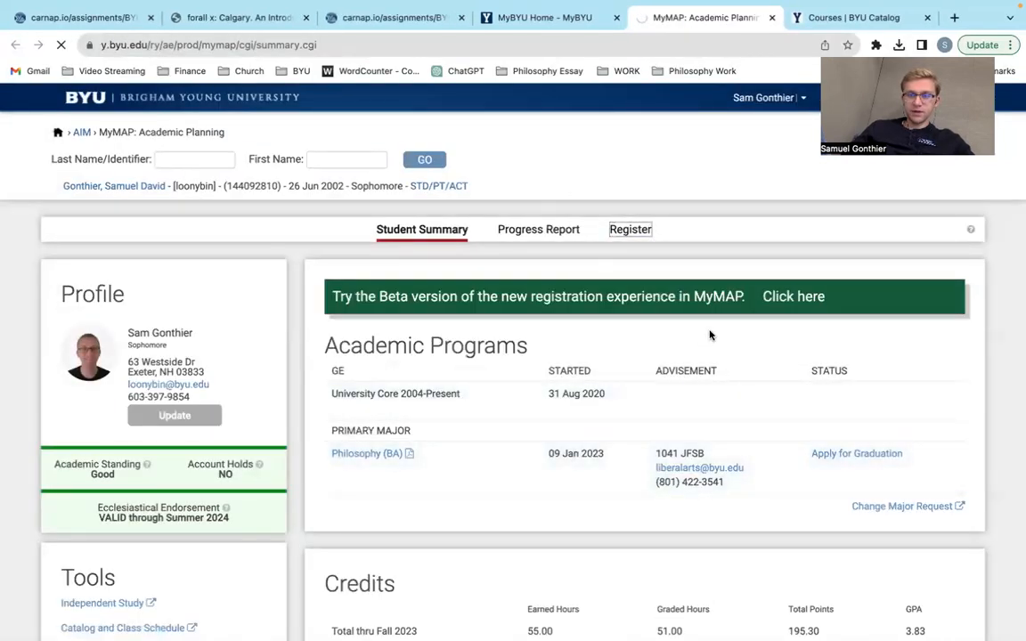
pyautogui.scroll(-6, 426, 458)
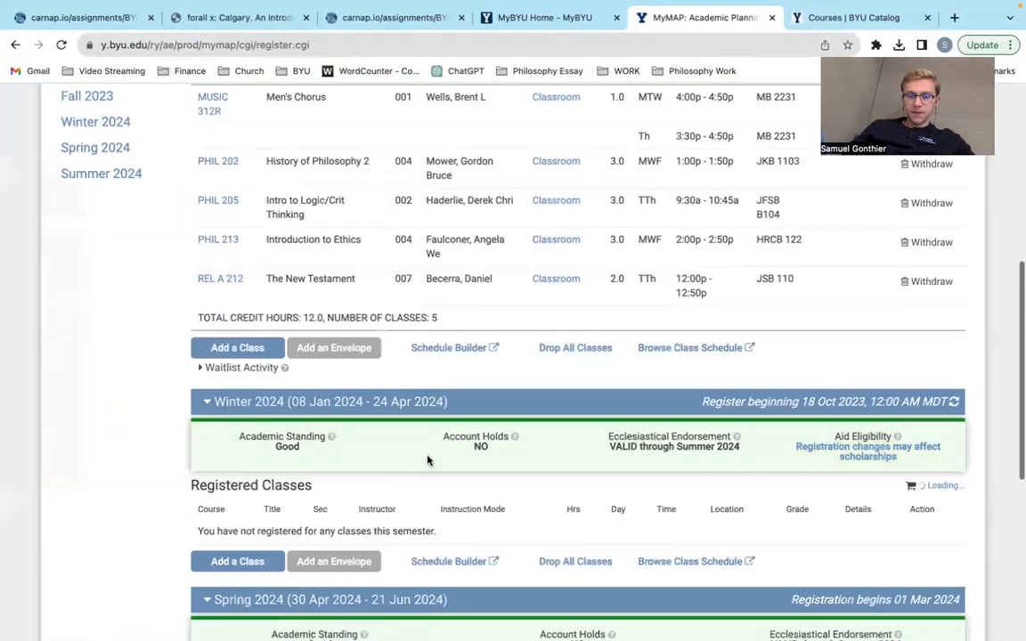
pyautogui.scroll(-1, 445, 357)
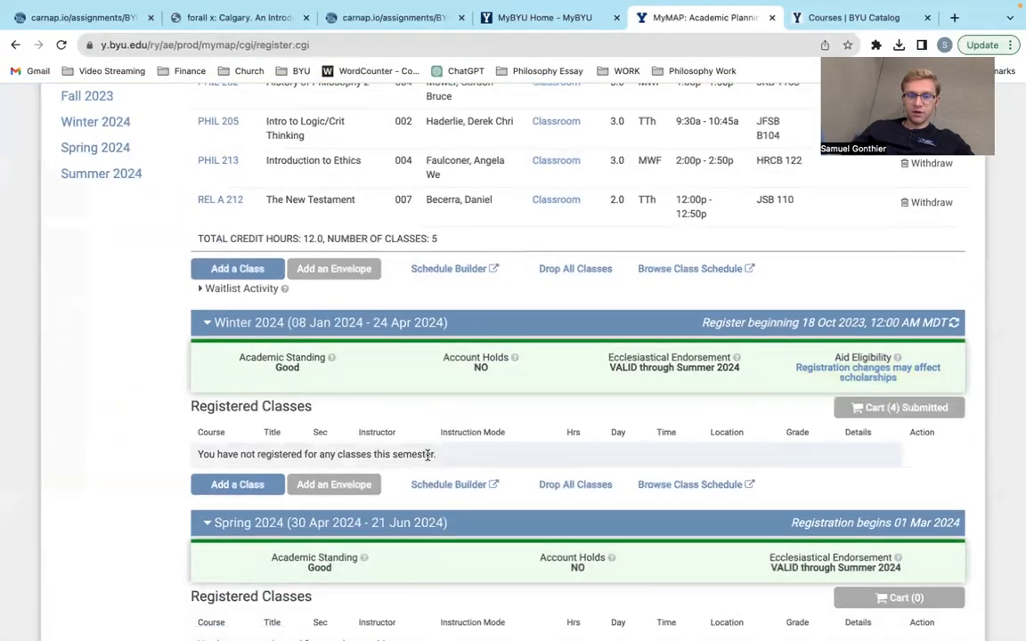
pyautogui.click(429, 483)
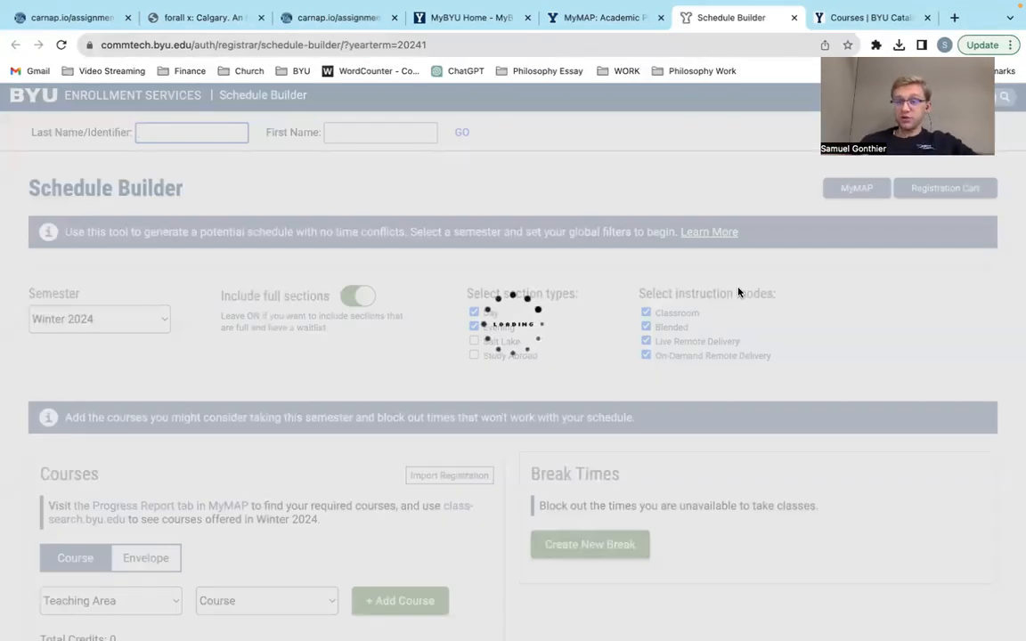
# Step: Add the Biology course 250 - Evolutionary Medicine to the Schedule Builder courses
pyautogui.scroll(-2, 454, 386)
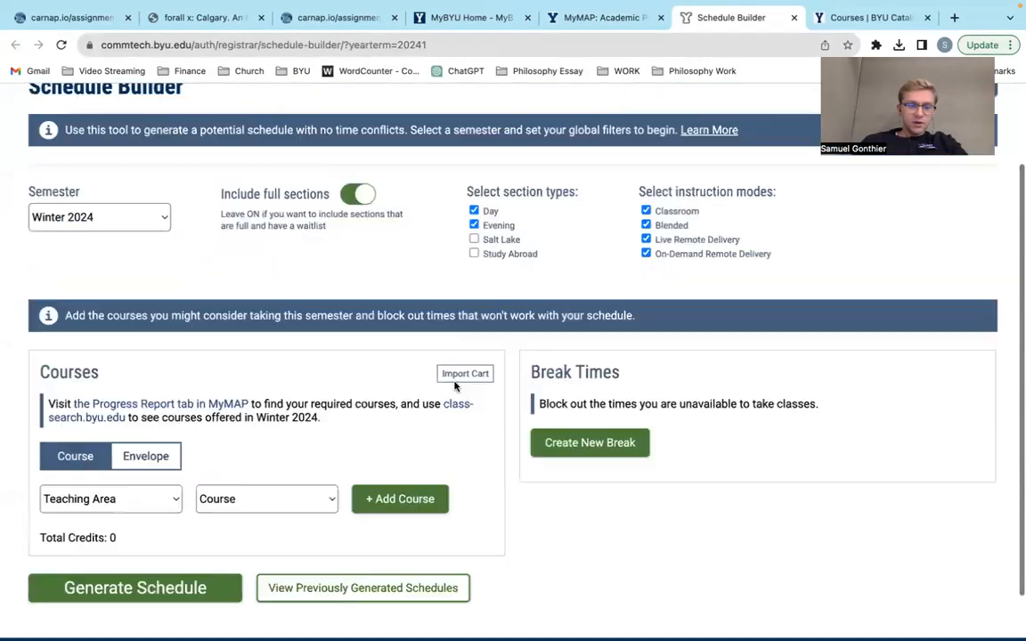
pyautogui.scroll(-1, 166, 431)
pyautogui.click(160, 449)
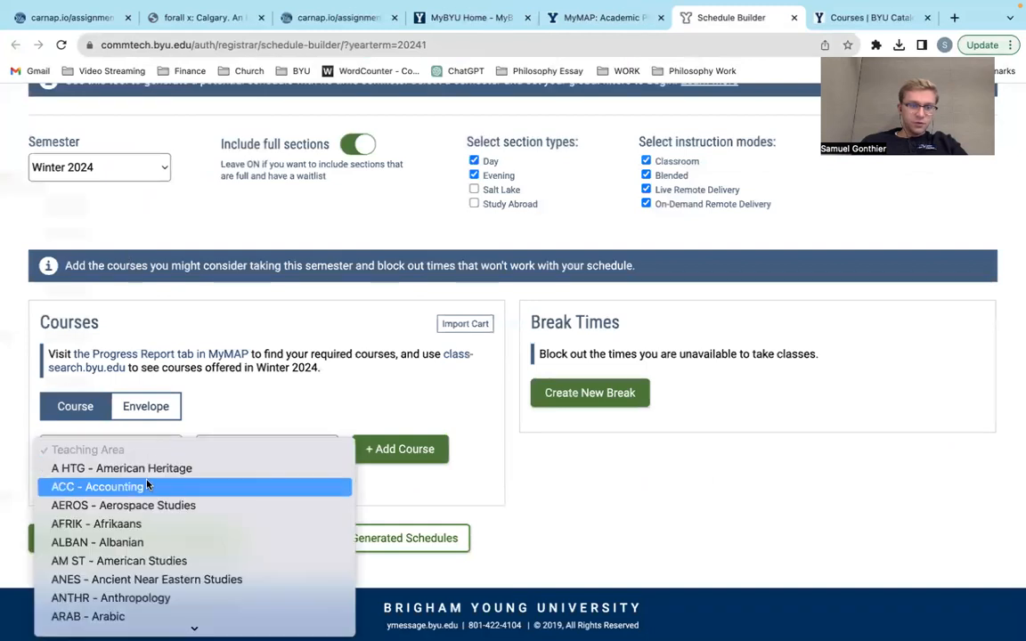
pyautogui.scroll(-3, 147, 481)
pyautogui.scroll(-5, 147, 481)
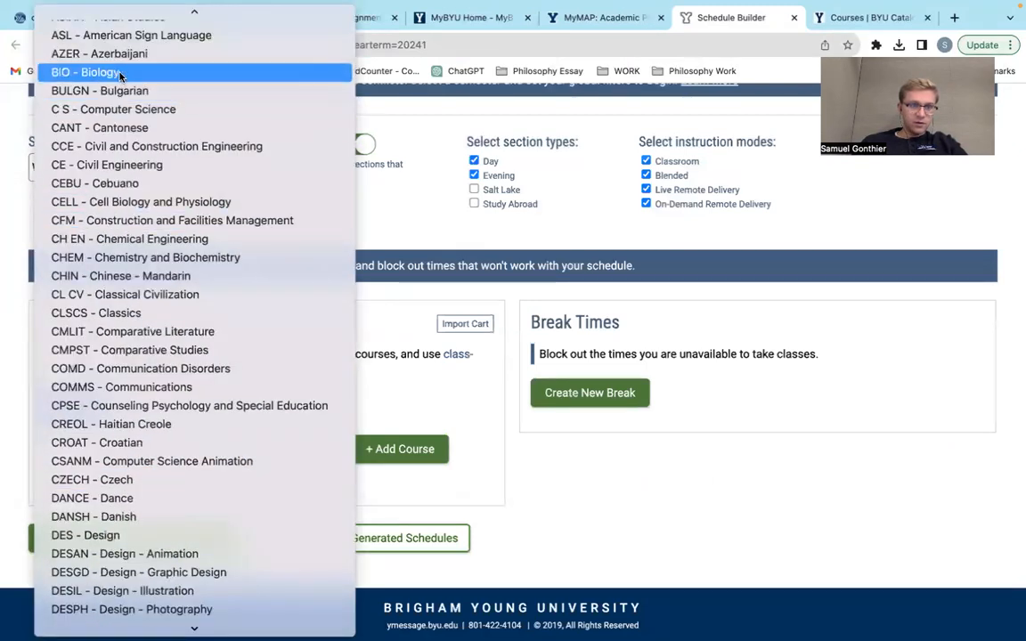
pyautogui.click(267, 449)
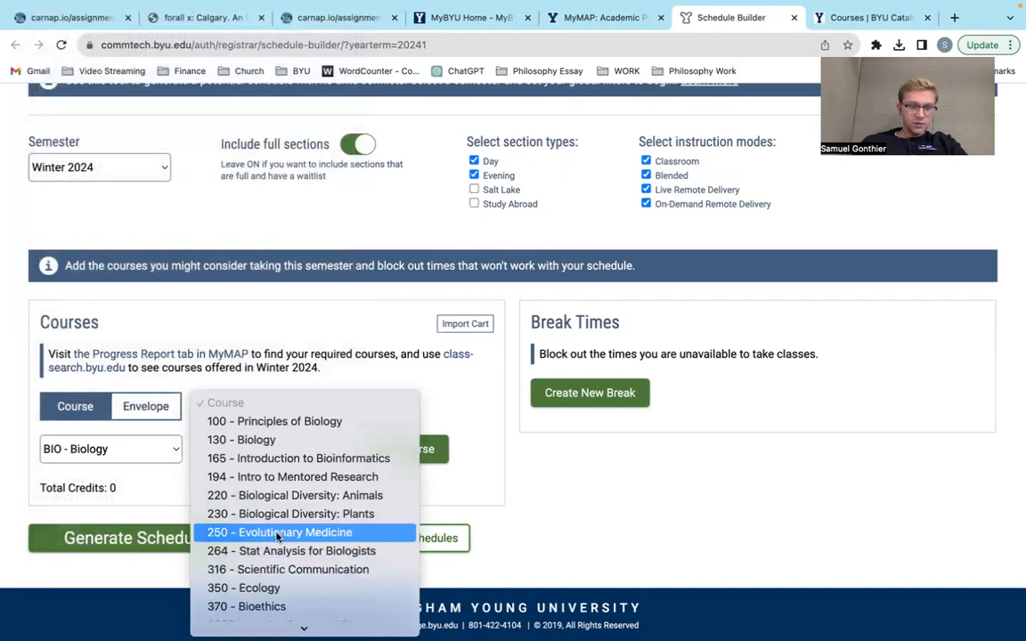
pyautogui.click(292, 501)
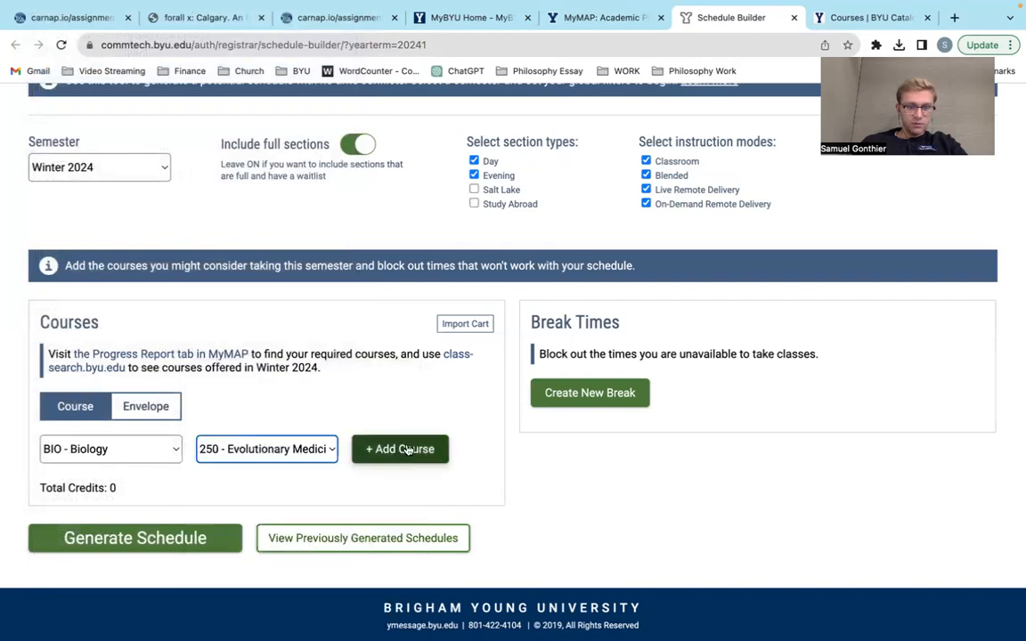
pyautogui.scroll(-1, 374, 463)
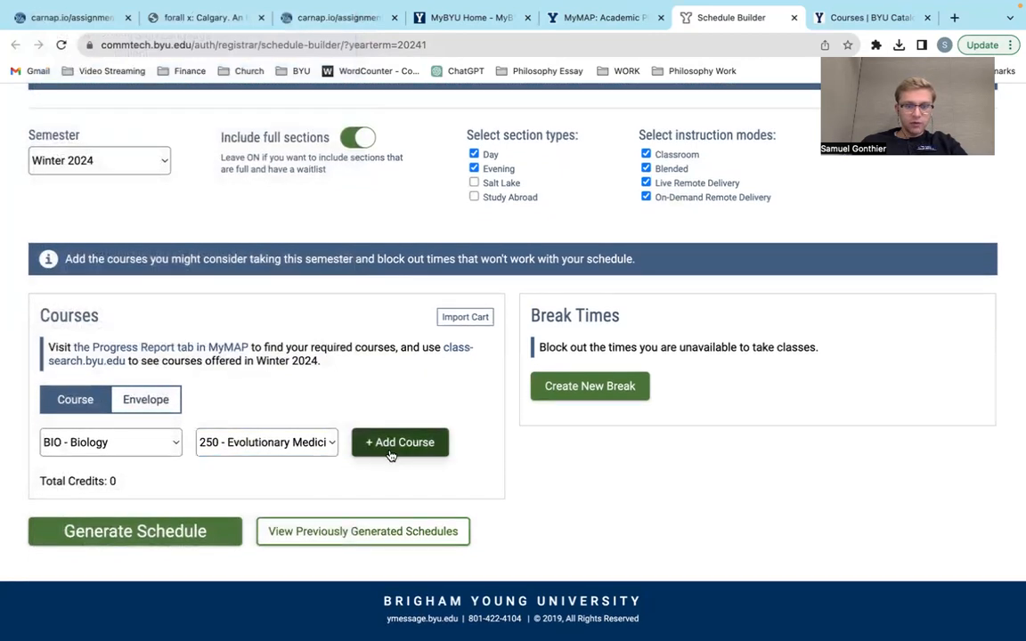
pyautogui.click(389, 448)
# Step: Apply the BIO 250 section filter with section 001 included, and generate a potential schedule
pyautogui.scroll(-2, 552, 468)
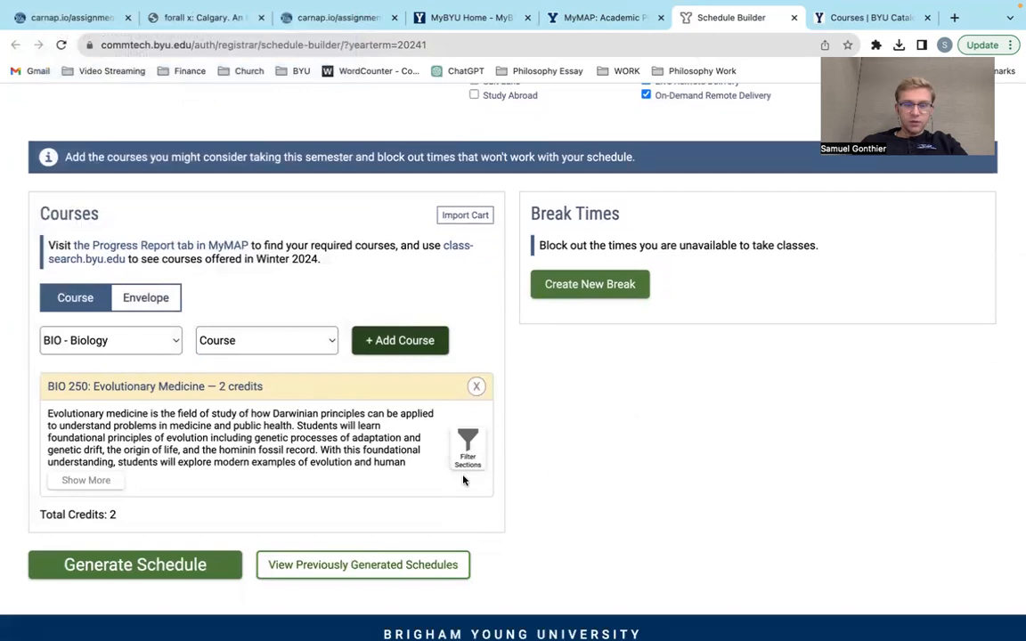
pyautogui.click(468, 442)
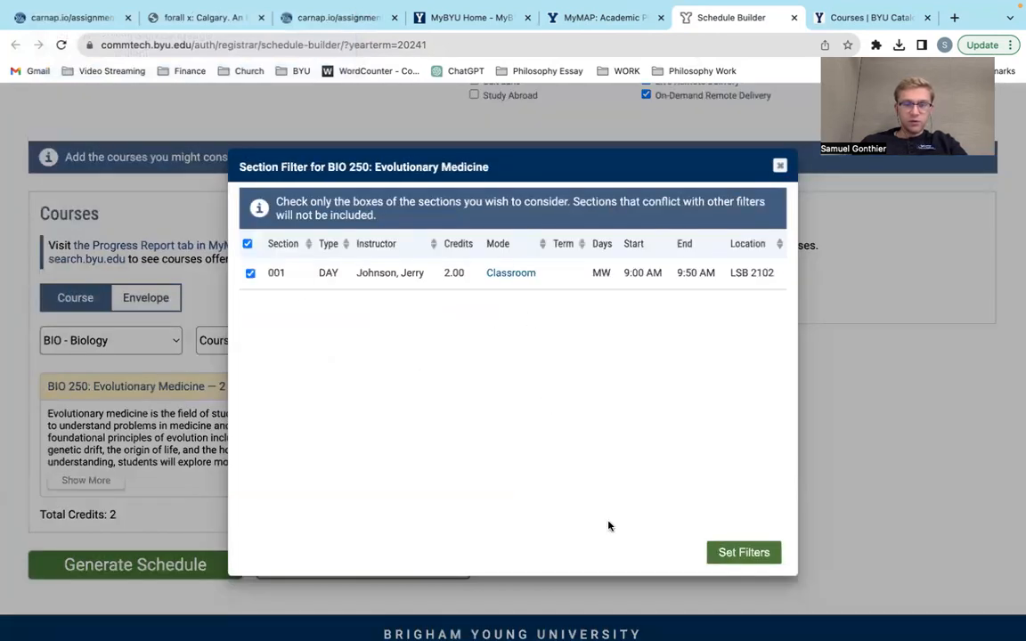
pyautogui.click(744, 552)
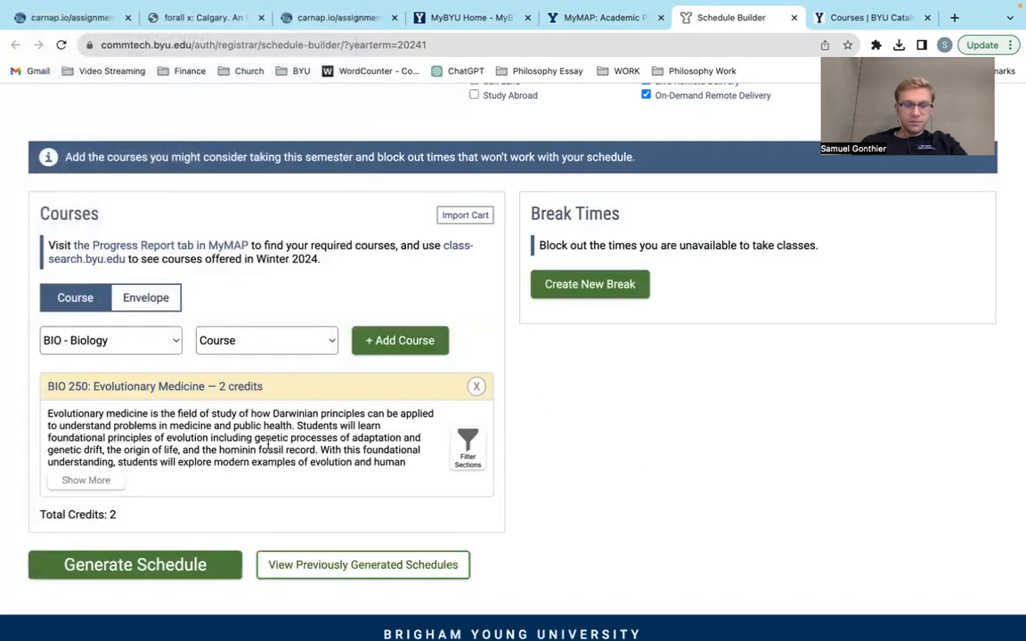
pyautogui.click(120, 559)
pyautogui.scroll(-5, 356, 533)
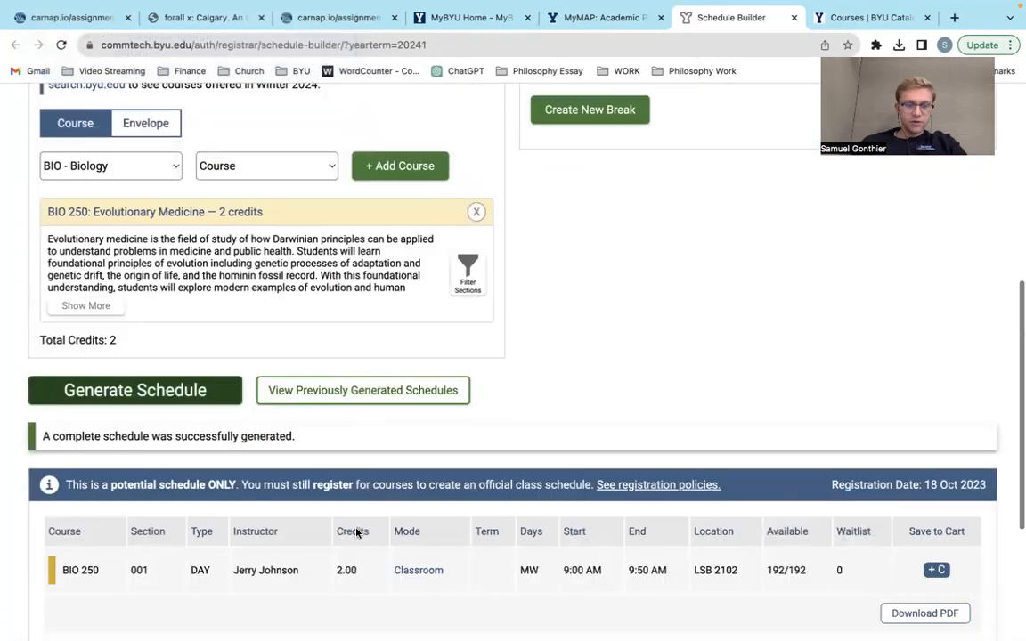
pyautogui.scroll(-2, 541, 534)
# Step: Add the course HINDI 102, First-Year Hindi, to the Schedule Builder courses
pyautogui.scroll(8, 573, 414)
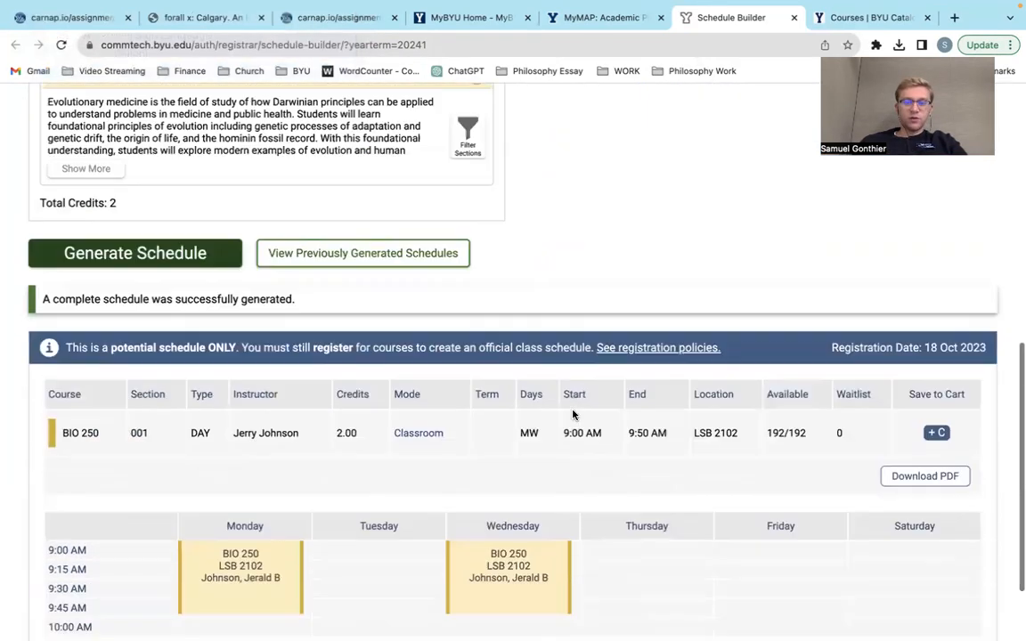
pyautogui.scroll(-1, 481, 454)
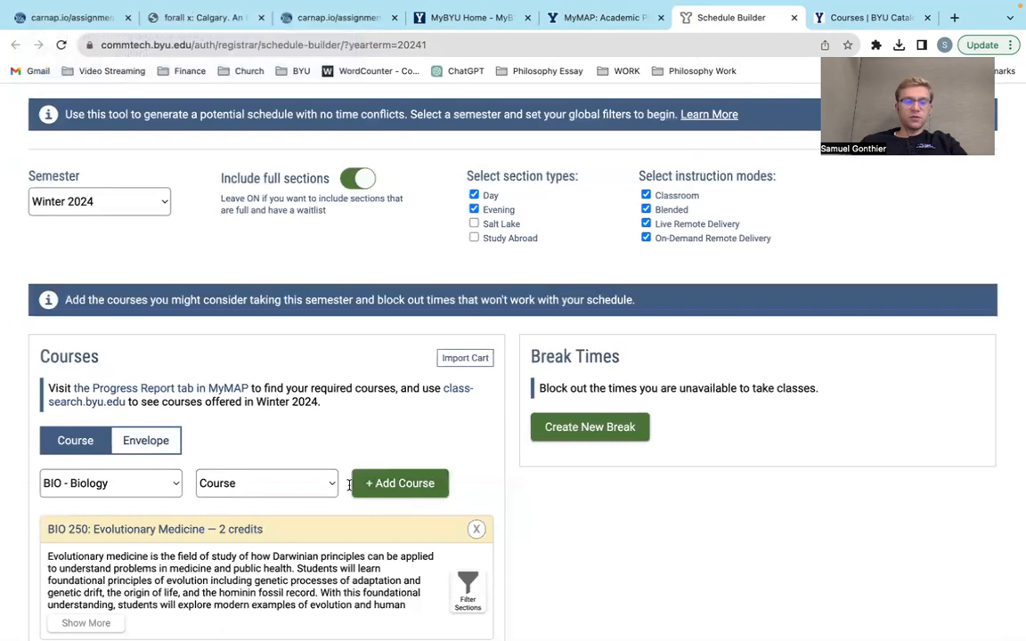
pyautogui.click(256, 486)
pyautogui.click(161, 486)
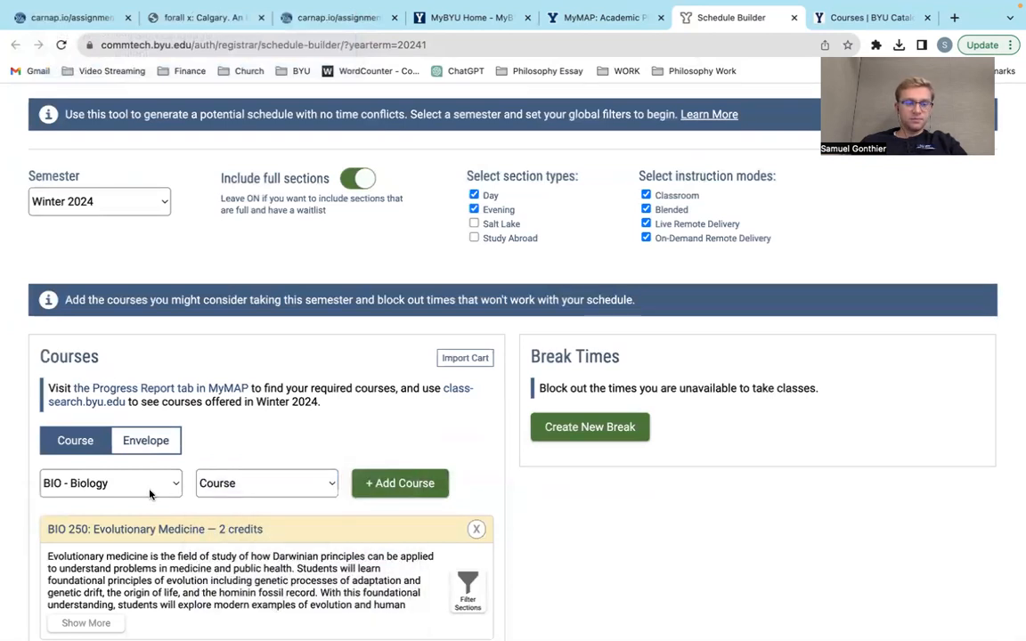
pyautogui.click(149, 488)
pyautogui.scroll(-10, 151, 535)
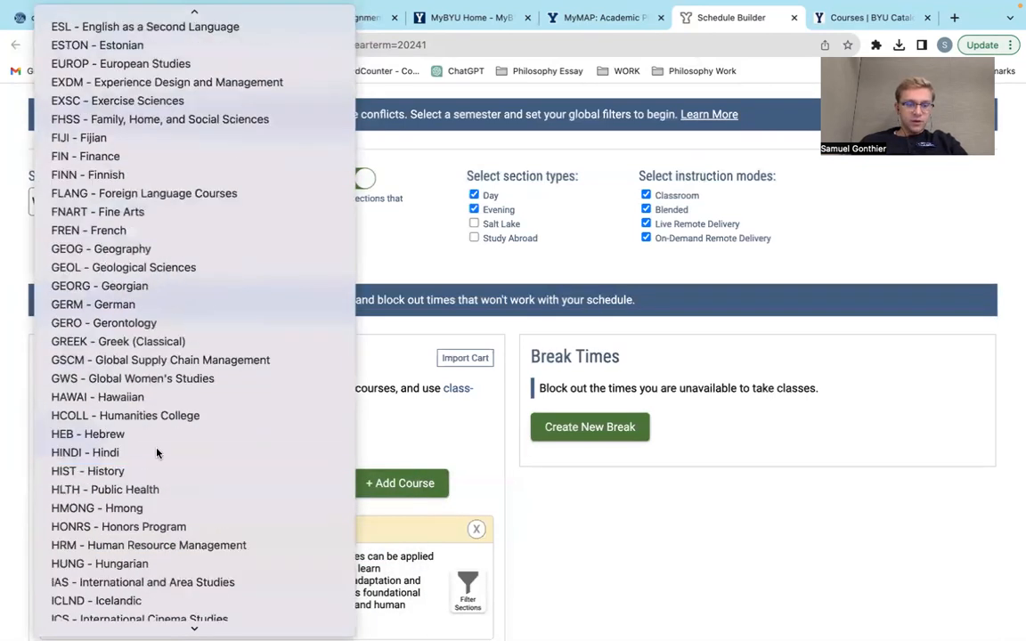
pyautogui.click(157, 453)
pyautogui.click(286, 486)
pyautogui.click(300, 504)
pyautogui.click(400, 483)
# Step: Apply HINDI 102's section filter, generate a schedule with both courses and review its weekly layout
pyautogui.scroll(-5, 394, 494)
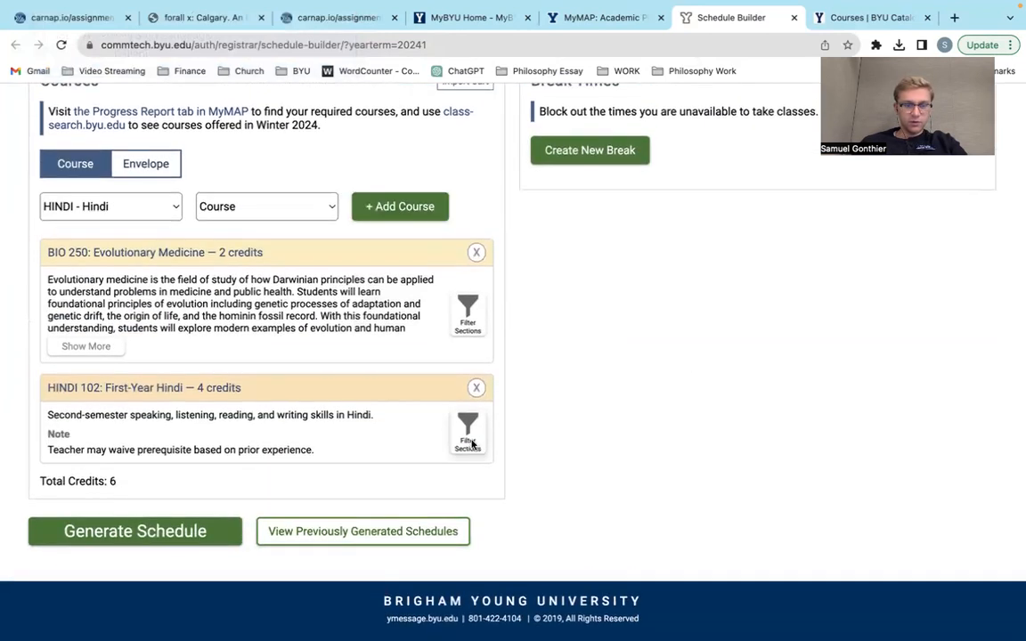
pyautogui.click(467, 420)
pyautogui.click(737, 556)
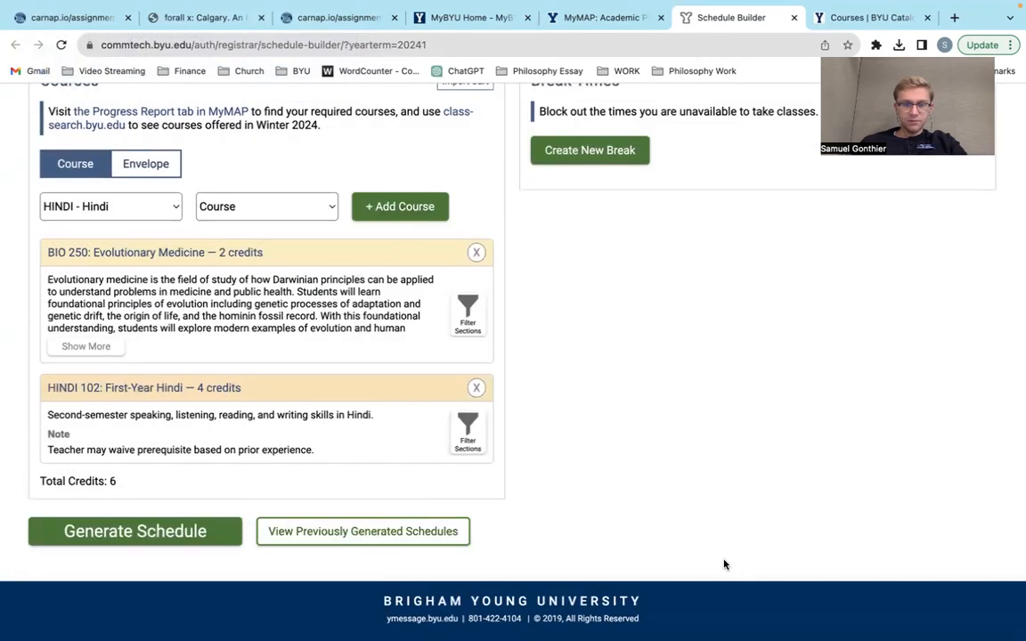
pyautogui.click(180, 538)
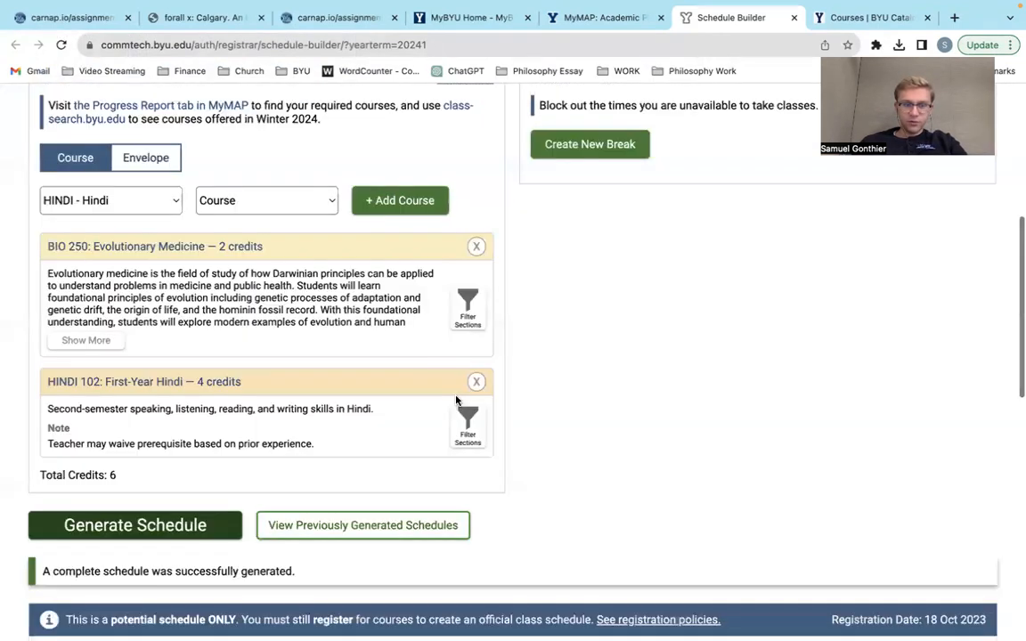
pyautogui.scroll(-5, 488, 355)
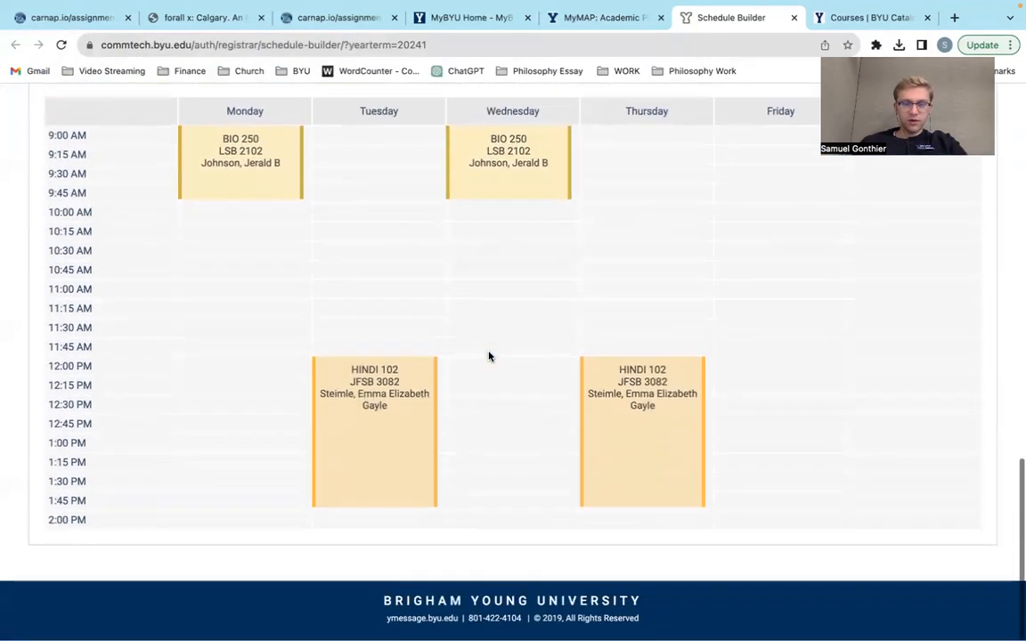
pyautogui.scroll(15, 488, 356)
pyautogui.scroll(-1, 488, 355)
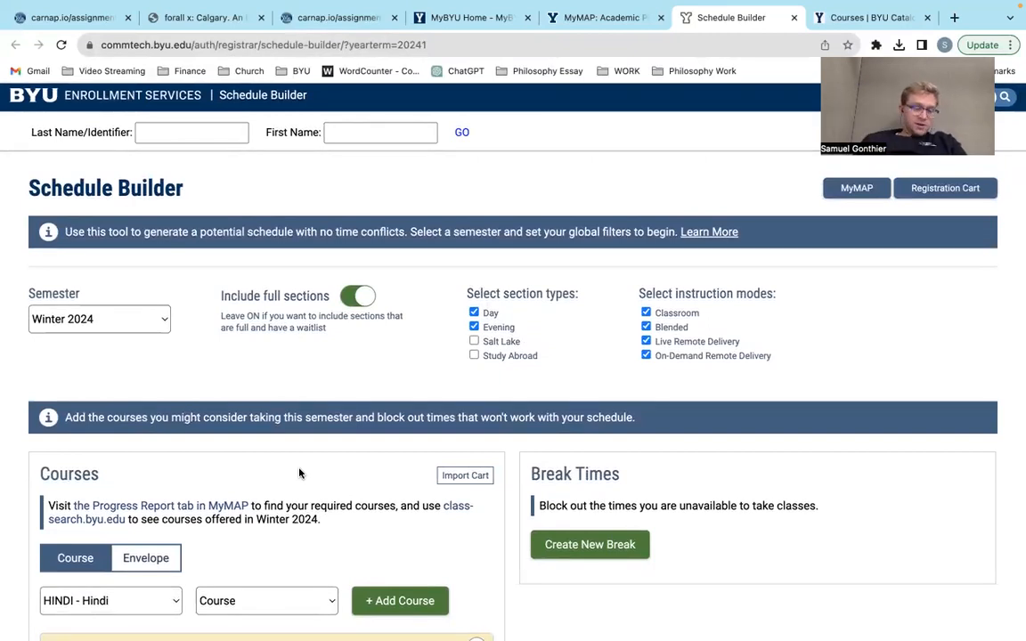
# Step: Look over the sections offered for HINDI 102 in its section filter and close it without changes
pyautogui.scroll(-1, 300, 473)
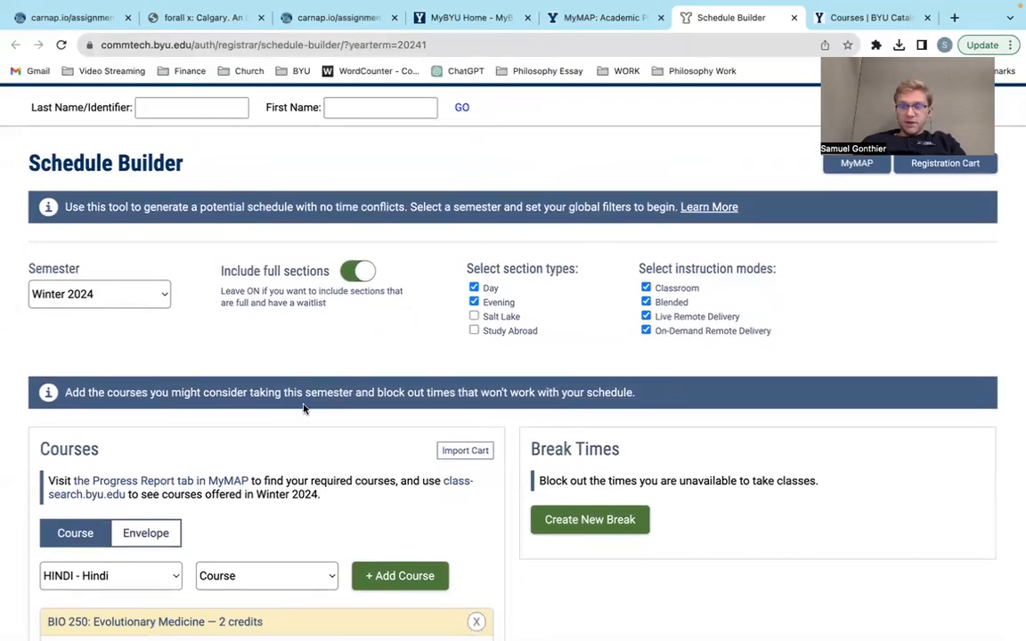
pyautogui.scroll(-10, 299, 474)
pyautogui.scroll(-1, 303, 409)
pyautogui.click(465, 229)
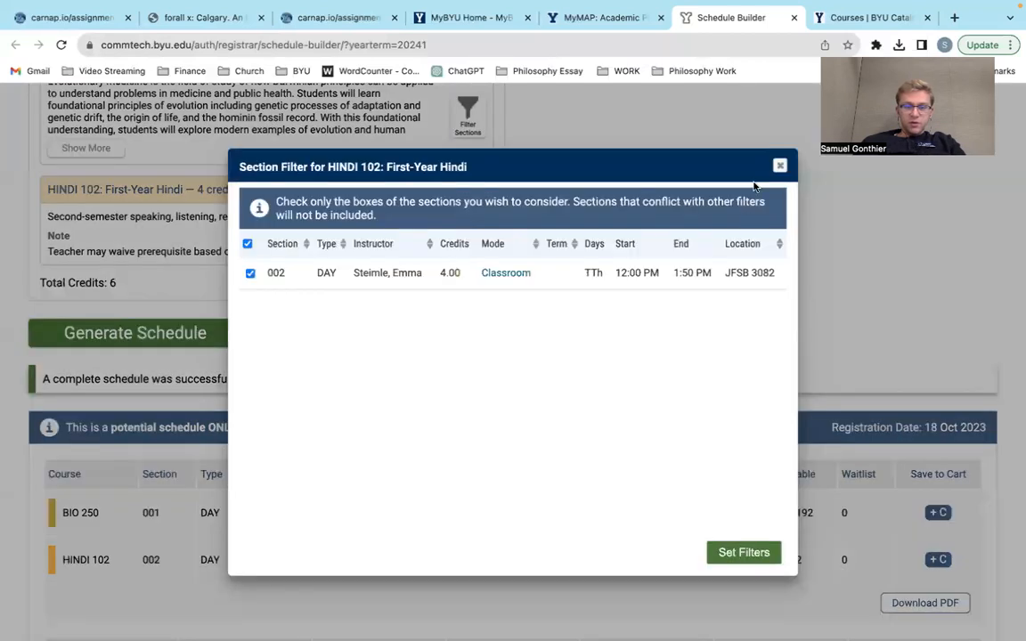
pyautogui.click(778, 166)
# Step: Add the Church History and Doctrine course REL C 200, The Eternal Family, to the Schedule Builder courses
pyautogui.scroll(4, 414, 201)
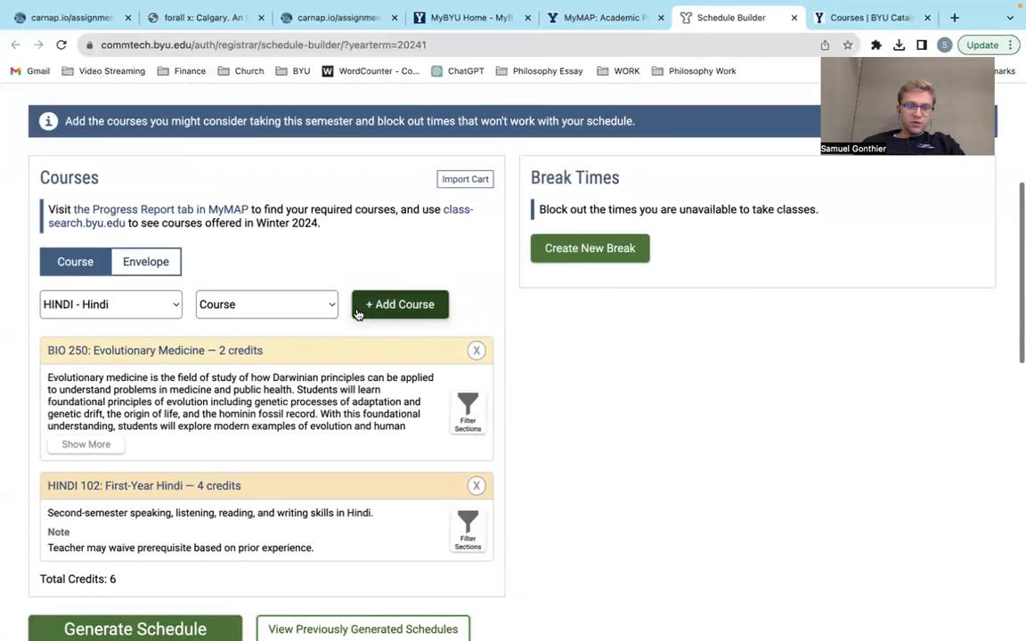
pyautogui.click(310, 307)
pyautogui.click(124, 303)
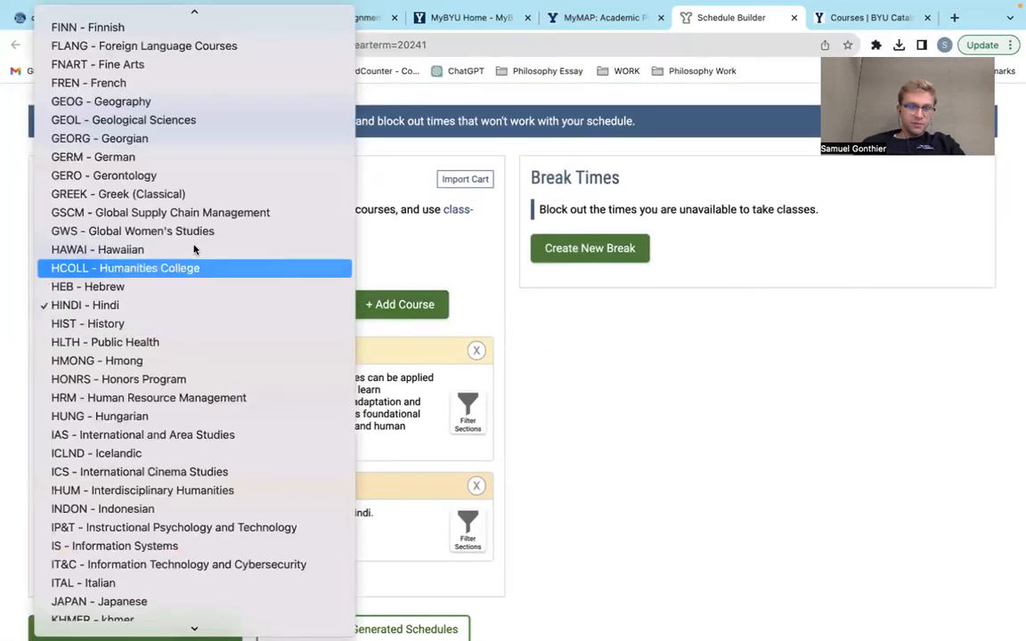
pyautogui.scroll(-5, 194, 250)
pyautogui.scroll(-10, 196, 249)
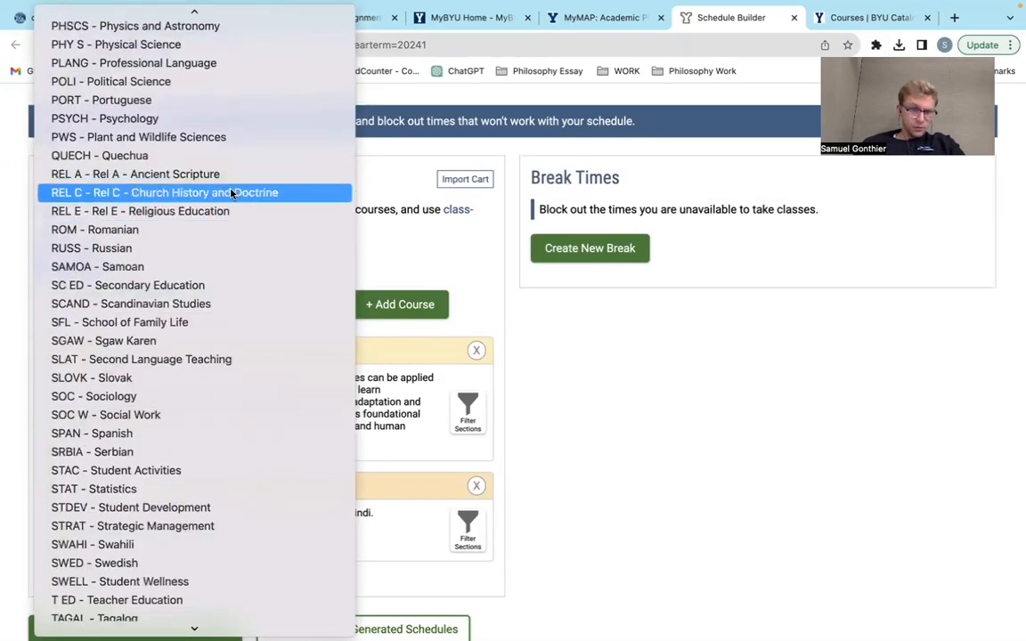
pyautogui.click(231, 194)
pyautogui.click(267, 304)
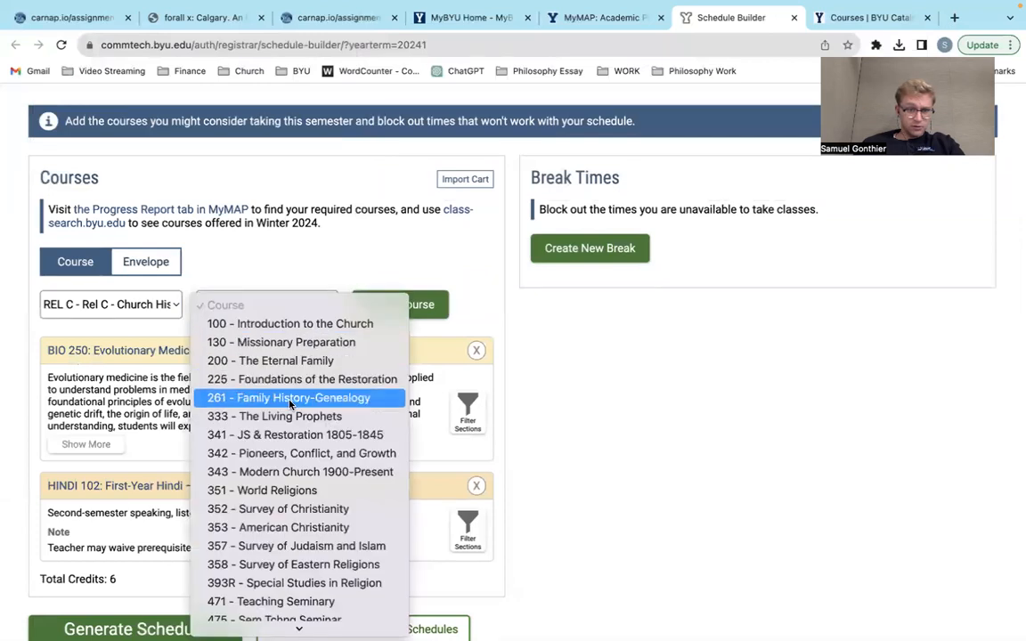
pyautogui.click(276, 360)
pyautogui.click(401, 312)
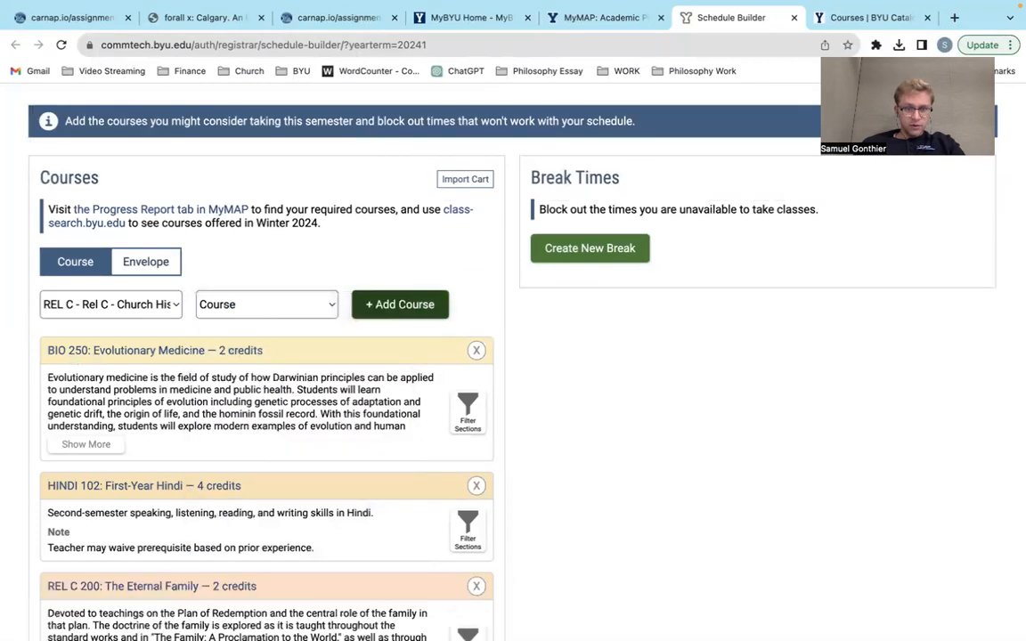
# Step: Exclude sections 003 and 005 through 011 in the REL C 200 section filter
pyautogui.scroll(-3, 461, 493)
pyautogui.click(463, 493)
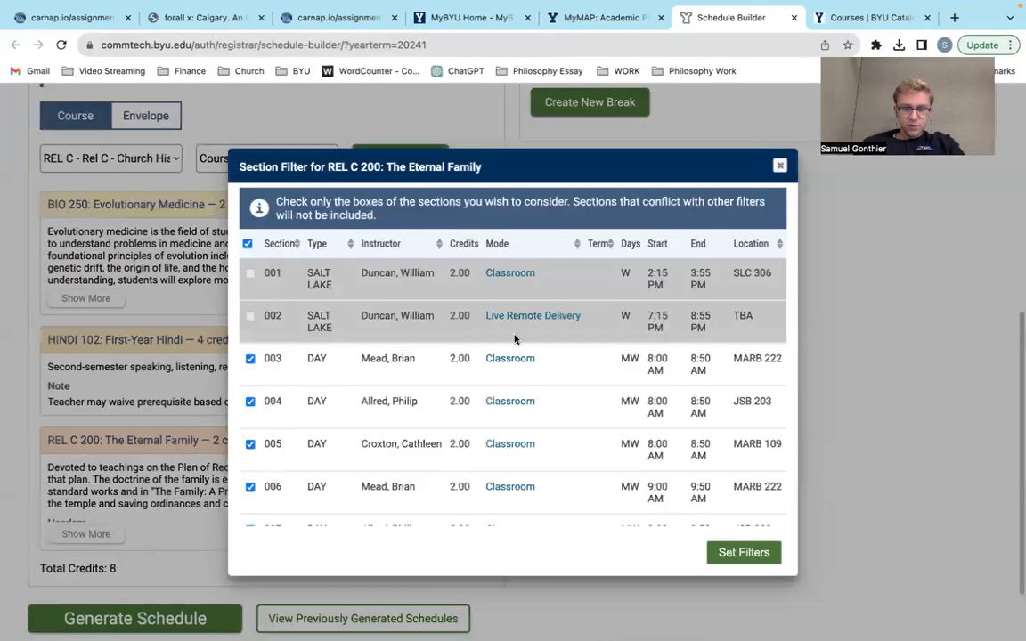
pyautogui.scroll(-2, 526, 337)
pyautogui.click(250, 279)
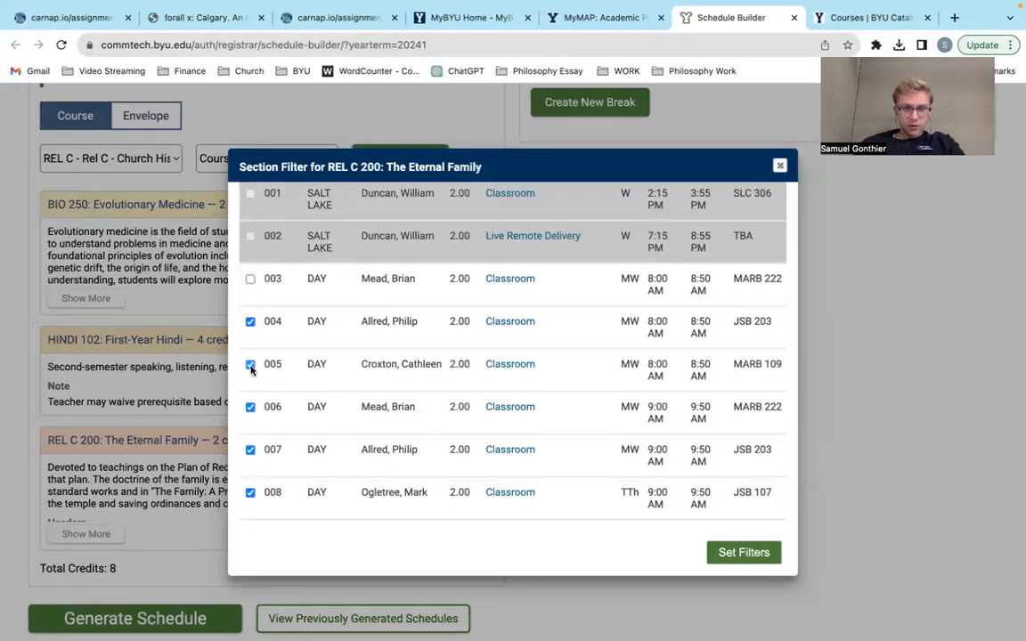
pyautogui.click(250, 407)
pyautogui.scroll(-3, 248, 374)
pyautogui.click(249, 347)
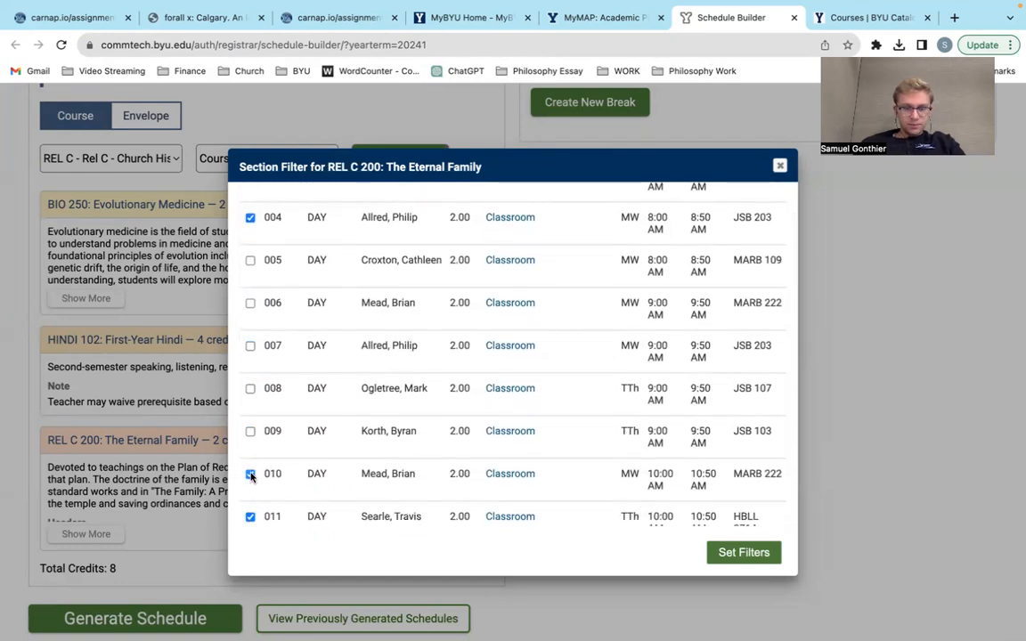
pyautogui.click(251, 517)
pyautogui.scroll(-6, 252, 522)
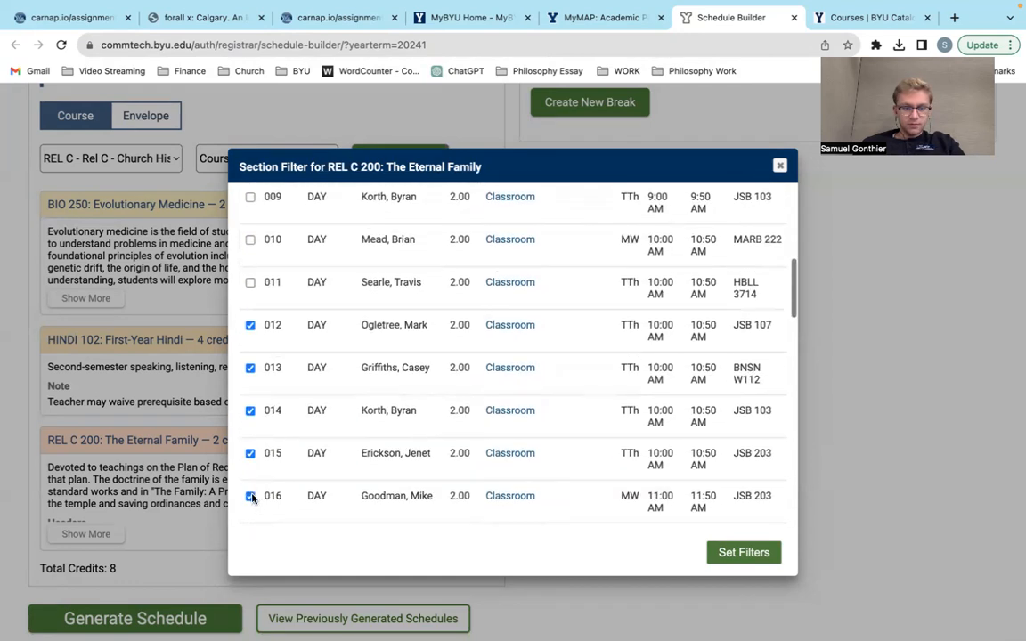
# Step: Exclude sections 012 through 024 in the REL C 200 section filter and look through the remaining sections
pyautogui.click(251, 495)
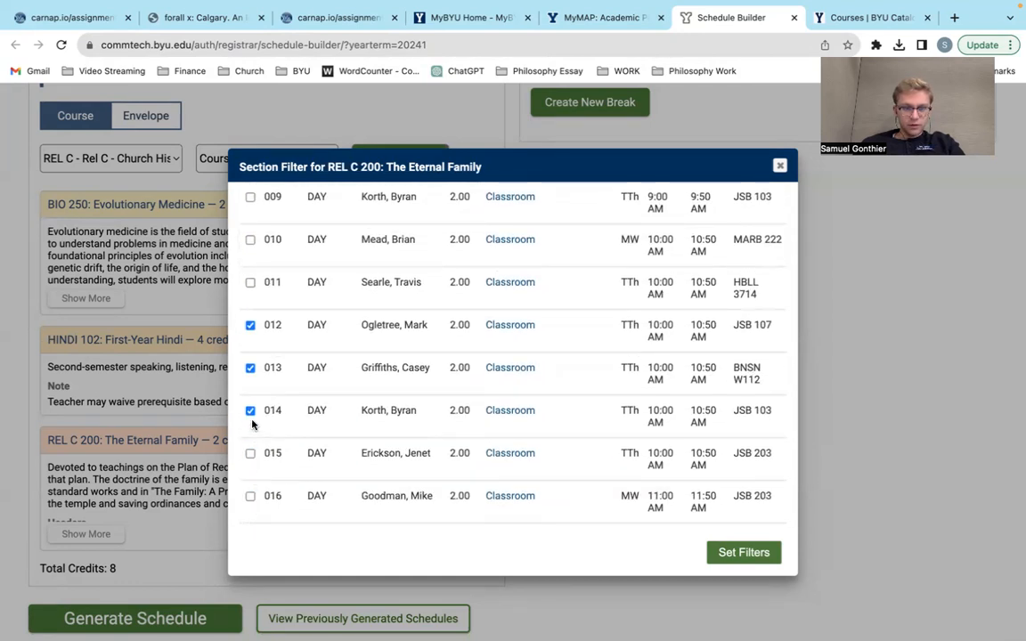
pyautogui.click(250, 331)
pyautogui.scroll(-5, 264, 458)
pyautogui.scroll(-2, 265, 463)
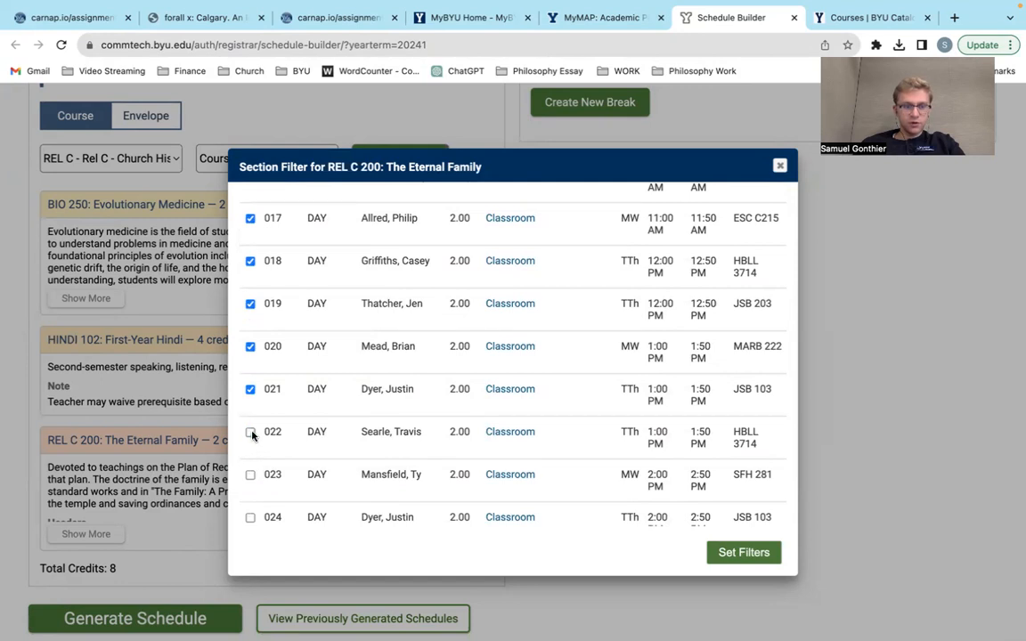
pyautogui.click(251, 306)
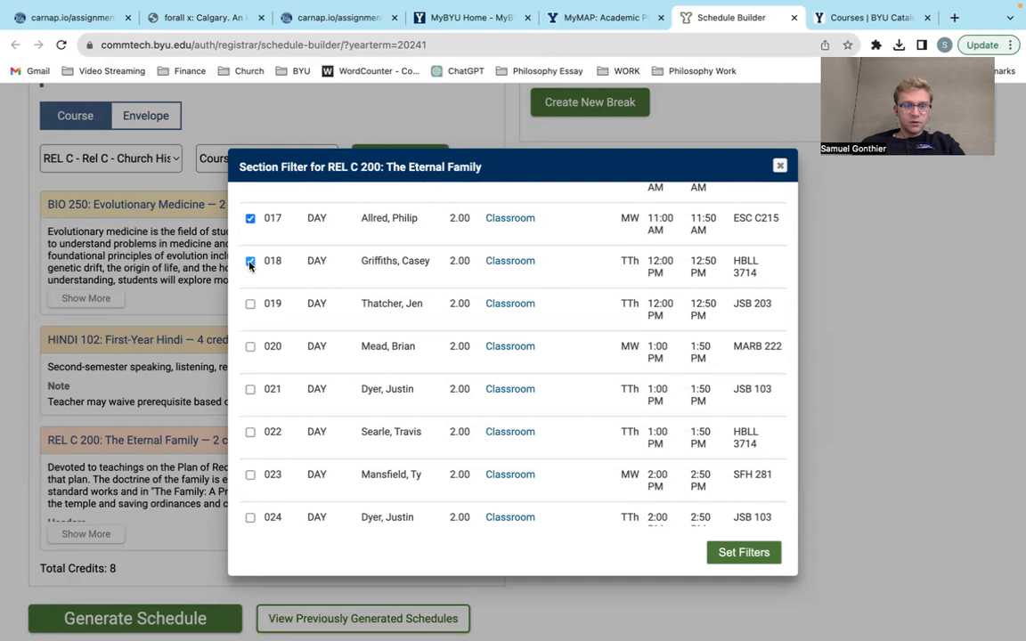
pyautogui.click(250, 218)
pyautogui.scroll(-5, 256, 354)
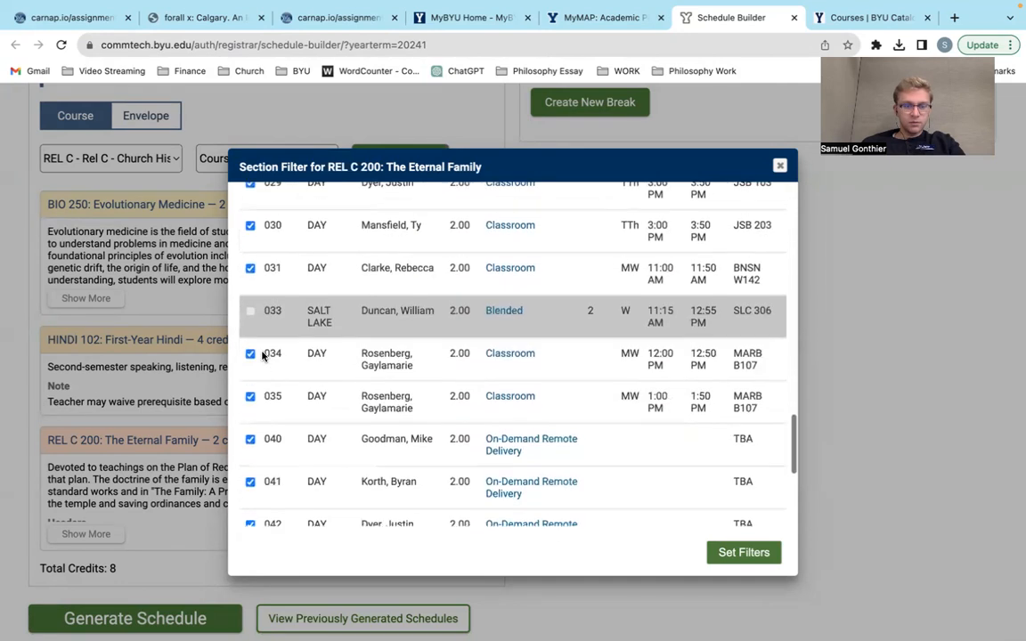
pyautogui.scroll(-4, 263, 419)
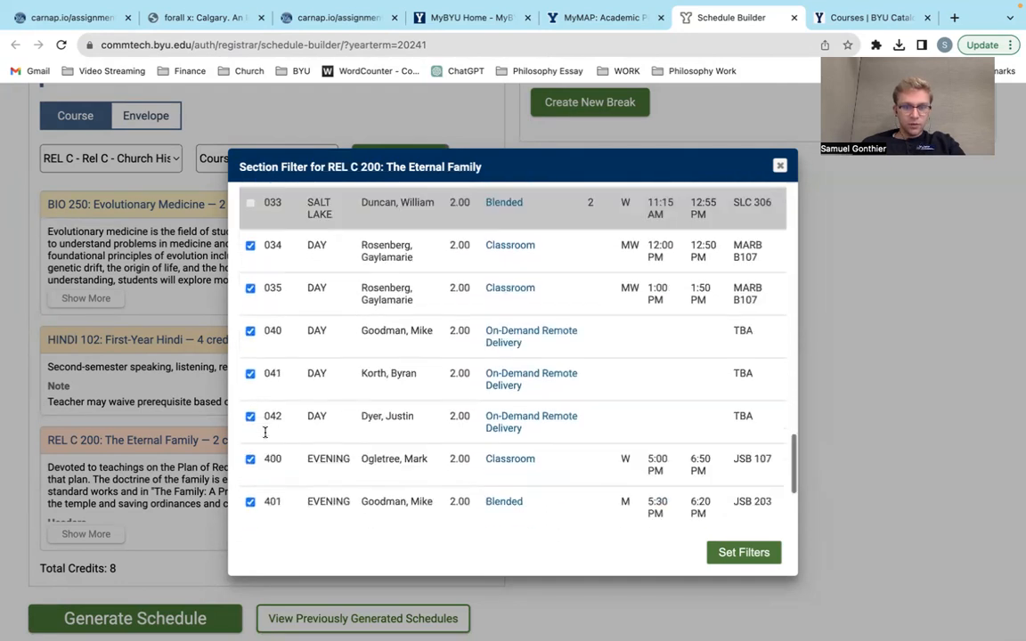
# Step: Close the section filter without applying it and remove REL C 200 from the Schedule Builder courses
pyautogui.click(781, 168)
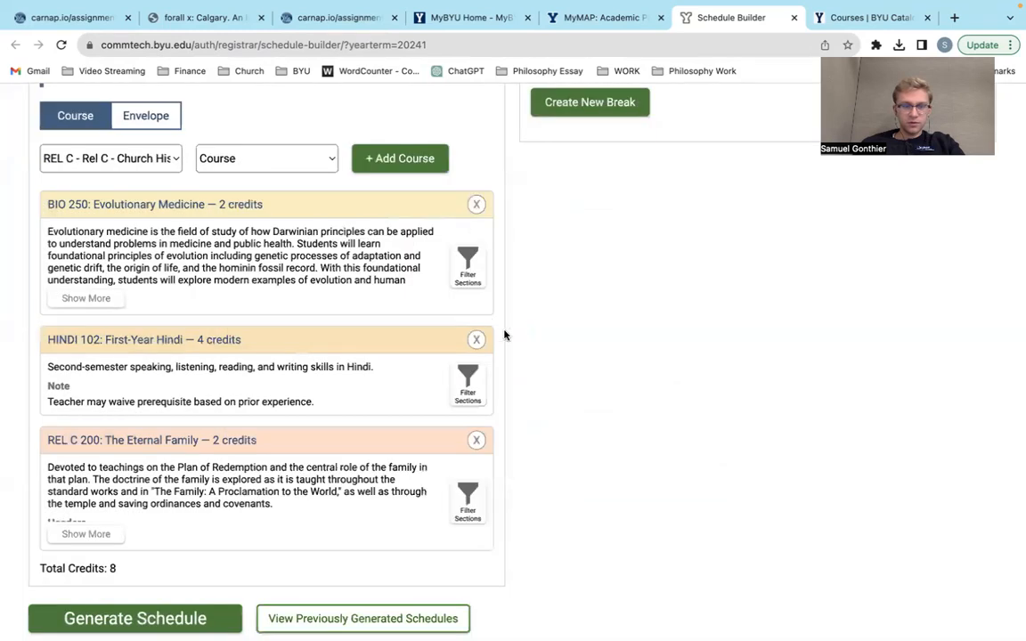
pyautogui.click(477, 438)
pyautogui.click(268, 208)
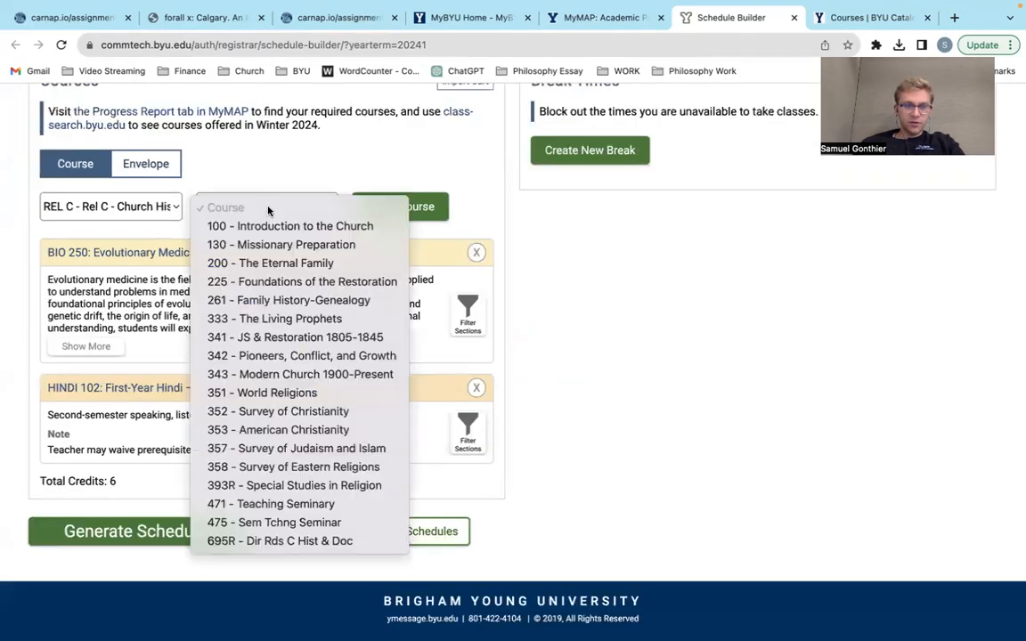
pyautogui.click(130, 203)
# Step: Add the Portuguese course 321 - 3rd-Yr Port Read, Gram, & Cult to the Schedule Builder courses
pyautogui.click(134, 205)
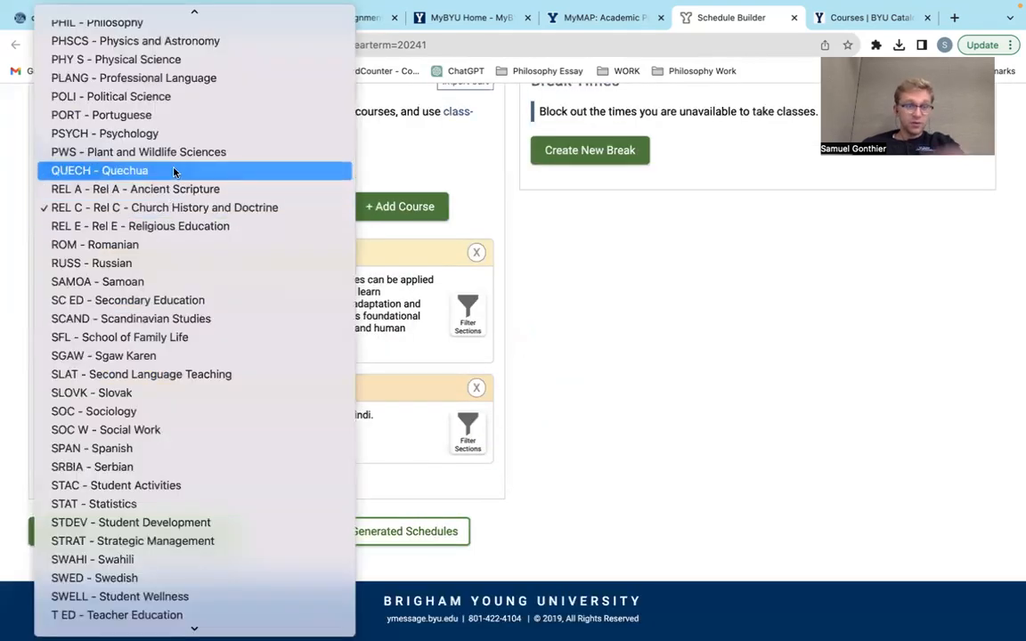
pyautogui.click(172, 117)
pyautogui.click(222, 201)
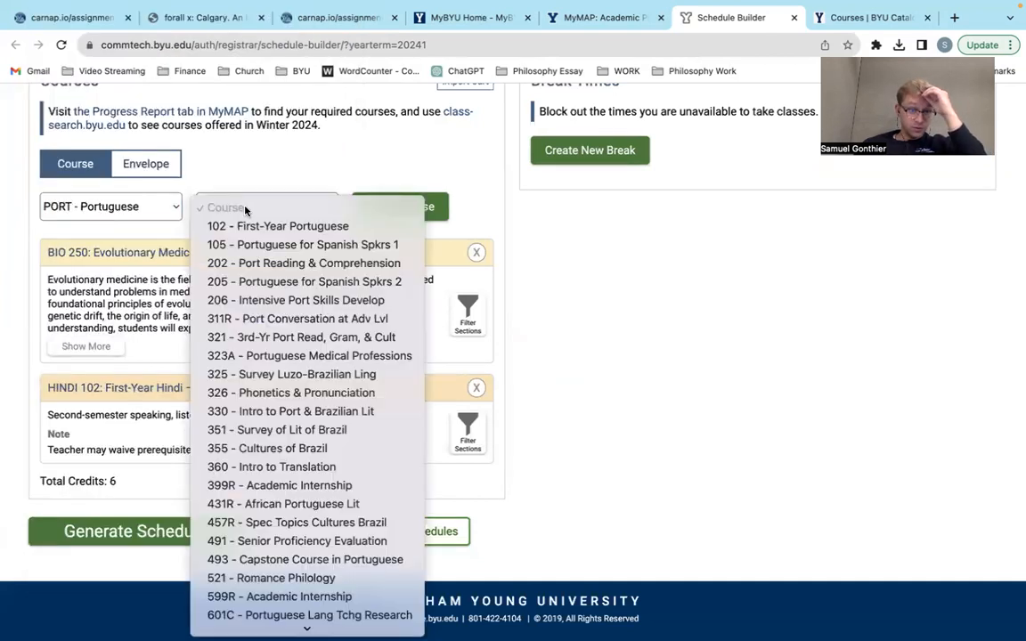
pyautogui.click(263, 339)
pyautogui.click(401, 206)
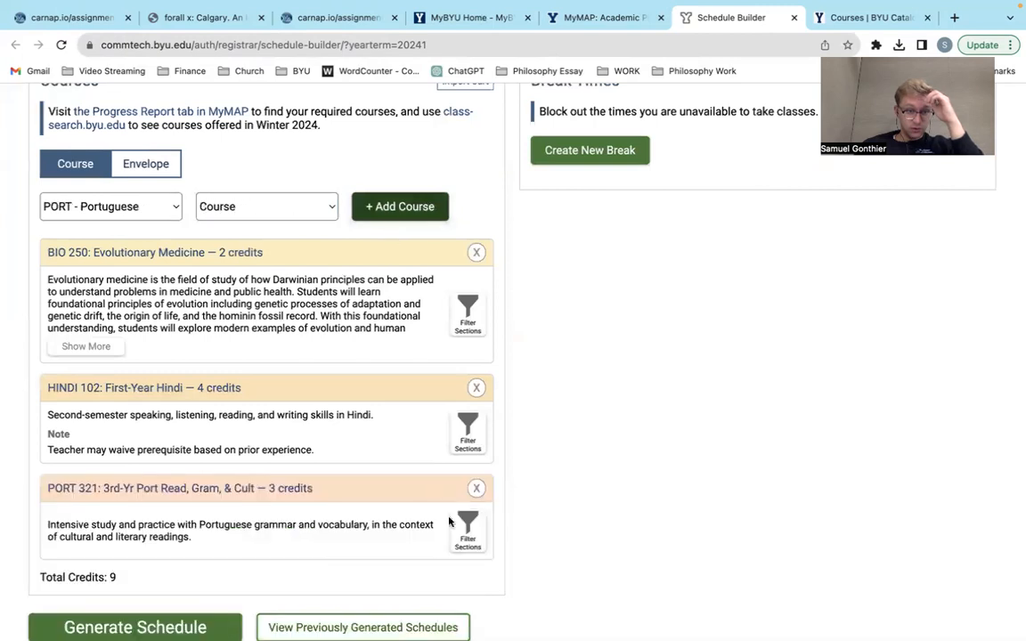
# Step: Exclude sections 003 through 007 in the PORT 321 section filter and apply the filter
pyautogui.click(474, 541)
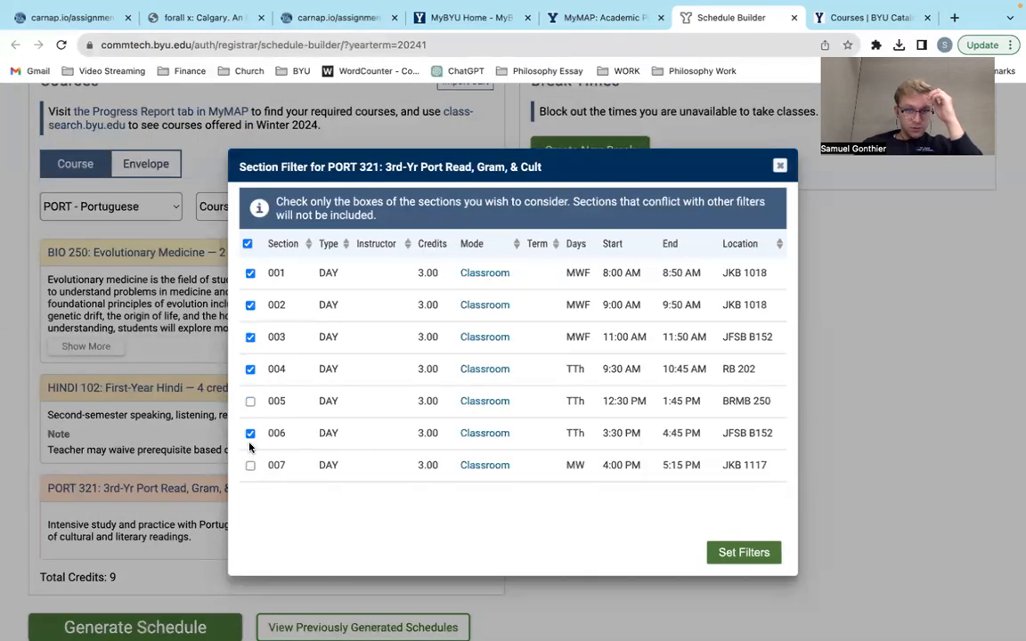
pyautogui.click(251, 370)
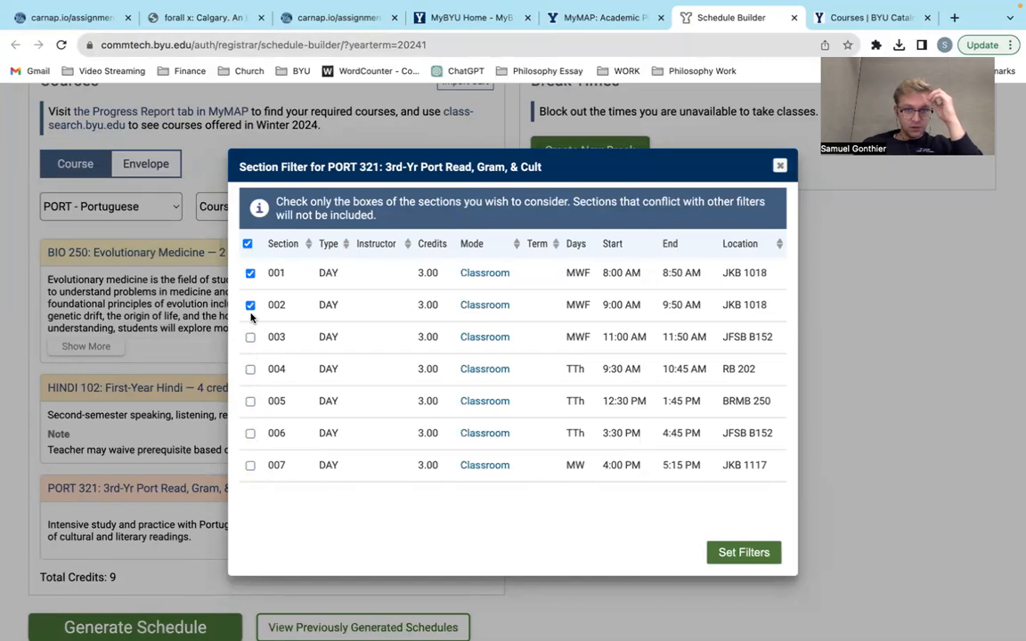
pyautogui.click(749, 561)
pyautogui.scroll(-2, 629, 570)
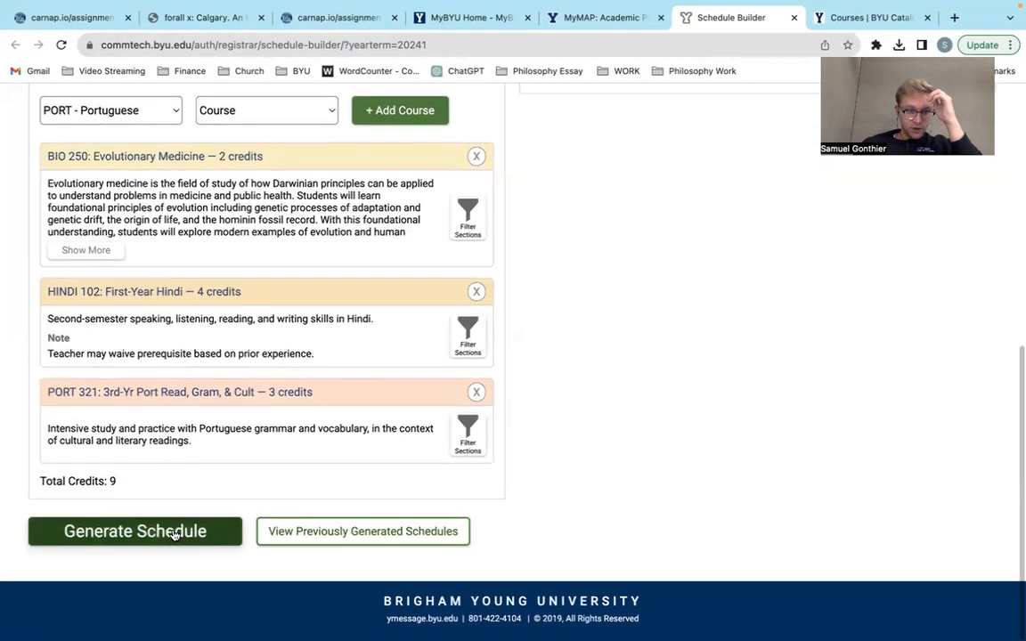
# Step: Generate a potential schedule with BIO 250, HINDI 102 and PORT 321, reviewing the weekly layout and the full BIO 250 description
pyautogui.click(211, 532)
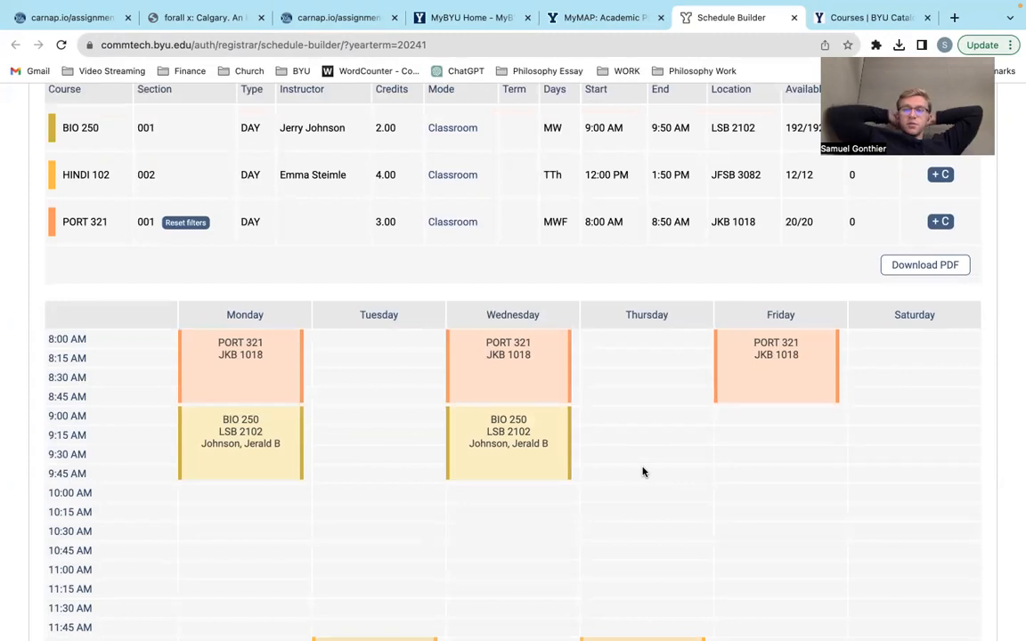
pyautogui.scroll(-3, 787, 307)
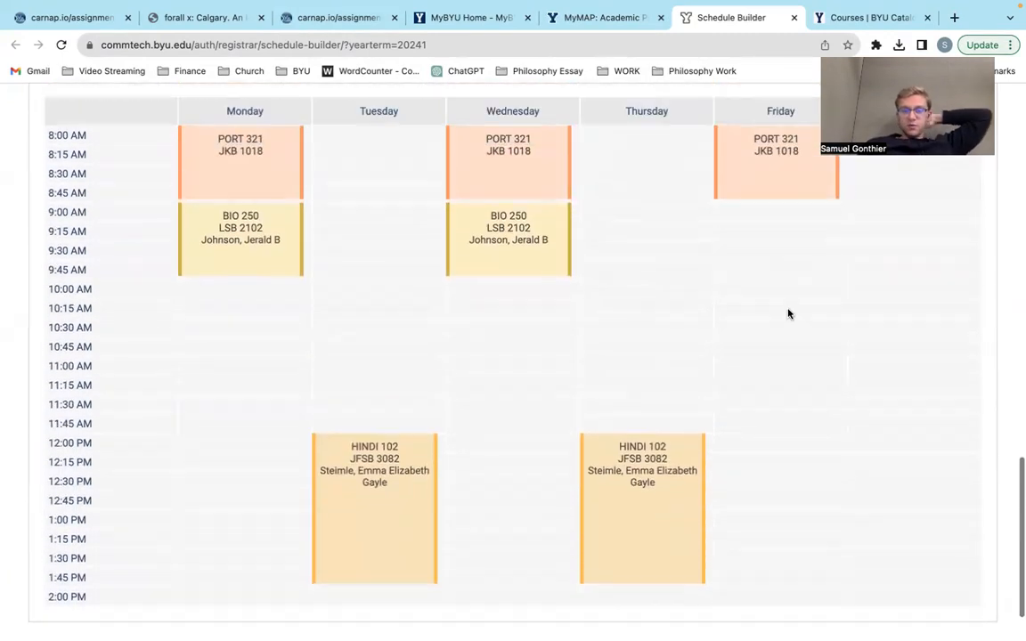
pyautogui.scroll(5, 787, 314)
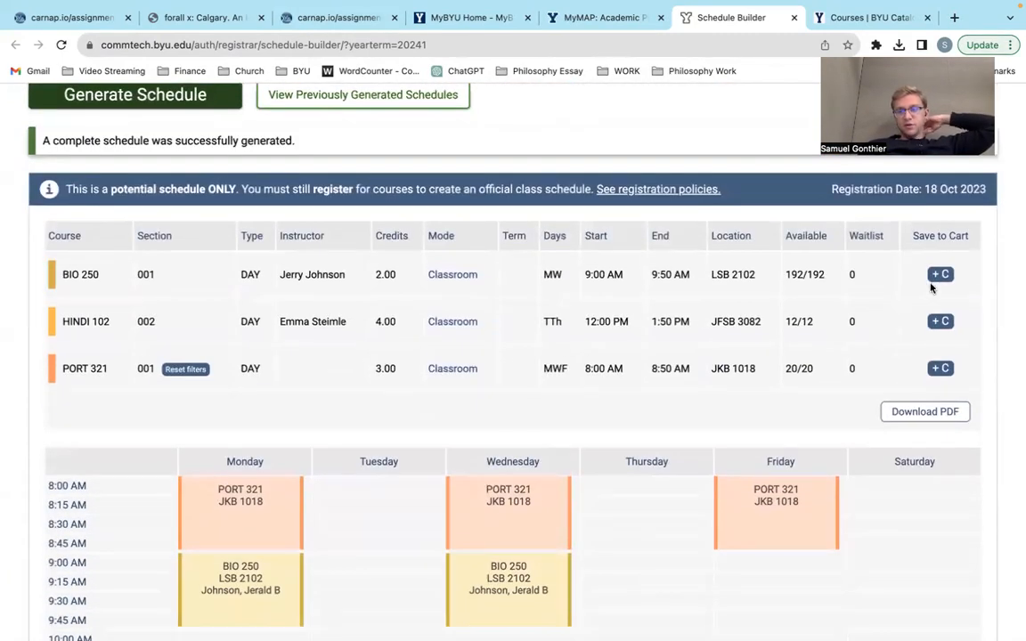
pyautogui.scroll(5, 939, 276)
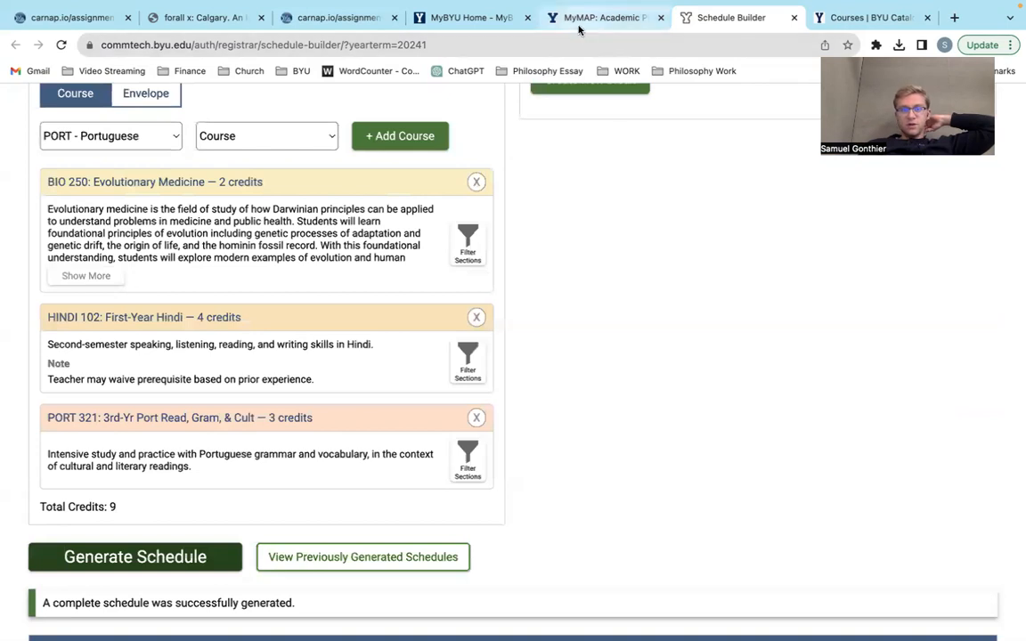
pyautogui.click(90, 277)
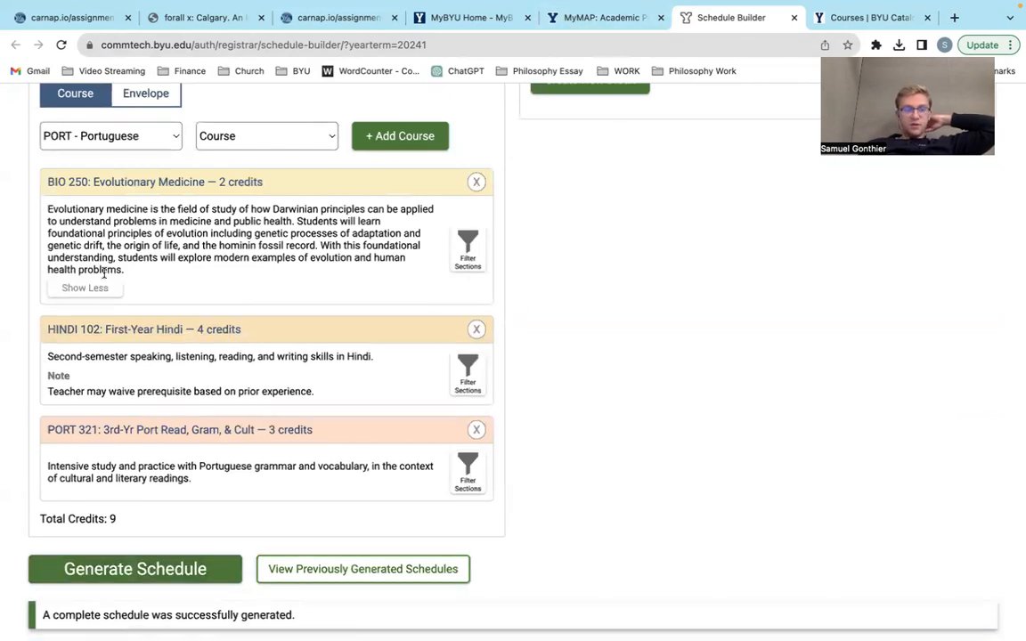
pyautogui.scroll(5, 338, 222)
# Step: Switch back to MyMAP and review the classes in the submitted Winter 2024 registration cart
pyautogui.click(552, 25)
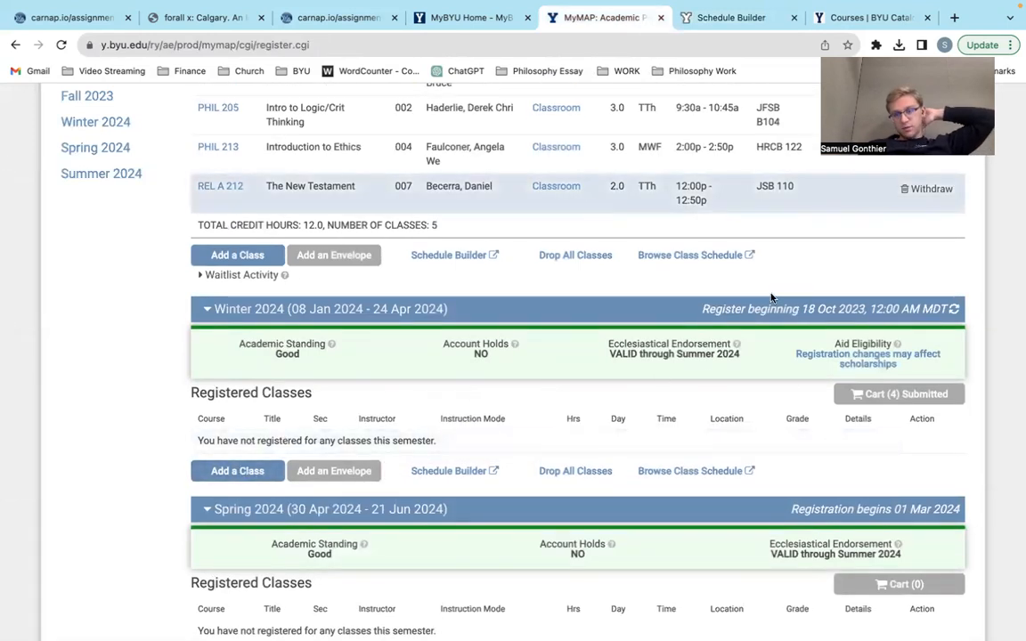
pyautogui.click(865, 393)
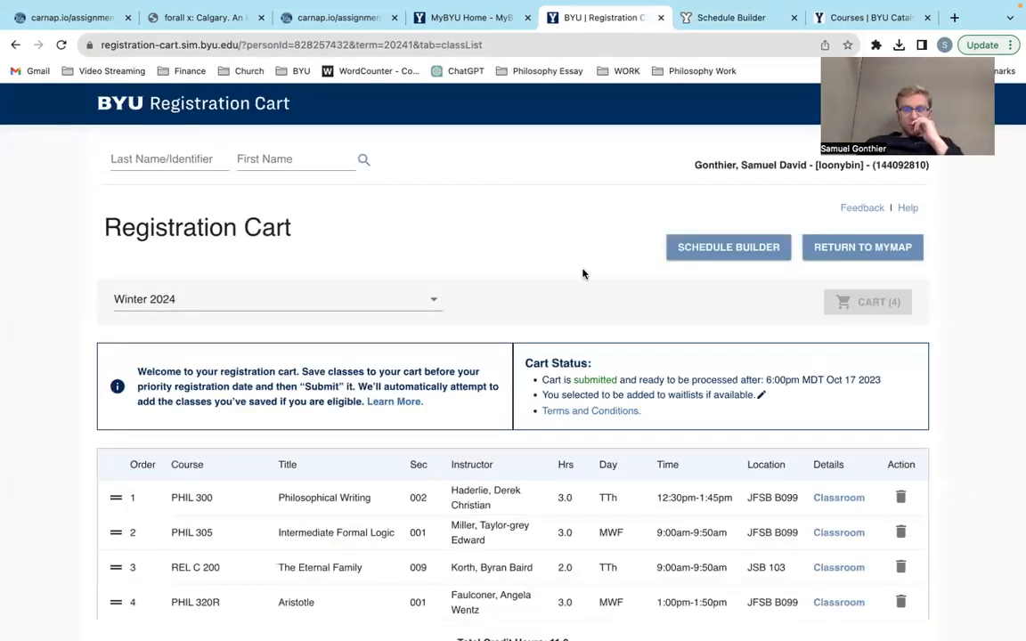
pyautogui.scroll(-3, 746, 303)
# Step: Go to the Winter 2024 class registration page and choose PHIL - Philosophy as the teaching area
pyautogui.click(138, 464)
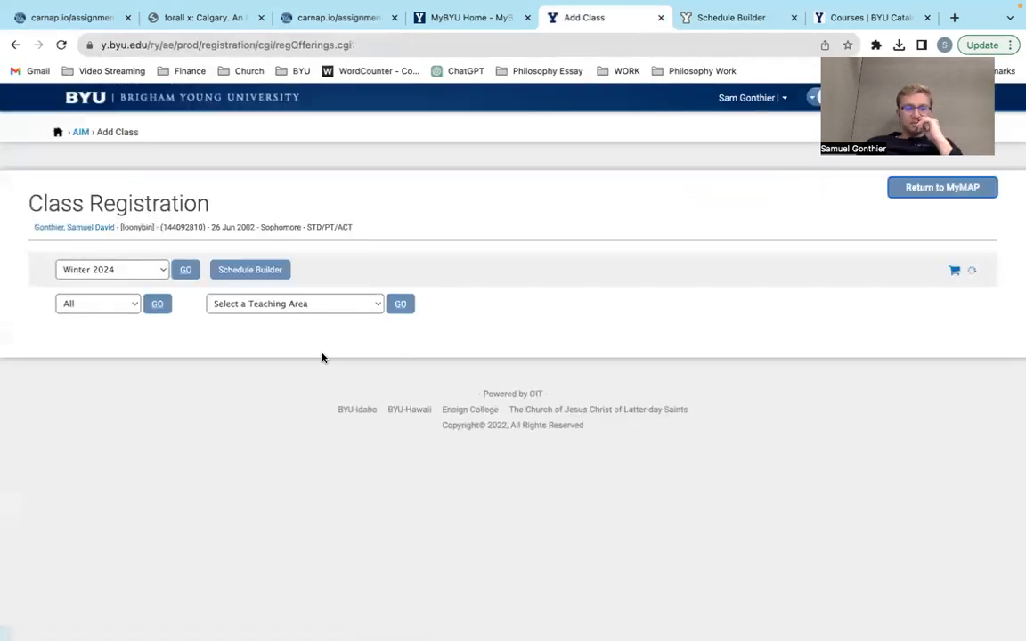
pyautogui.click(338, 307)
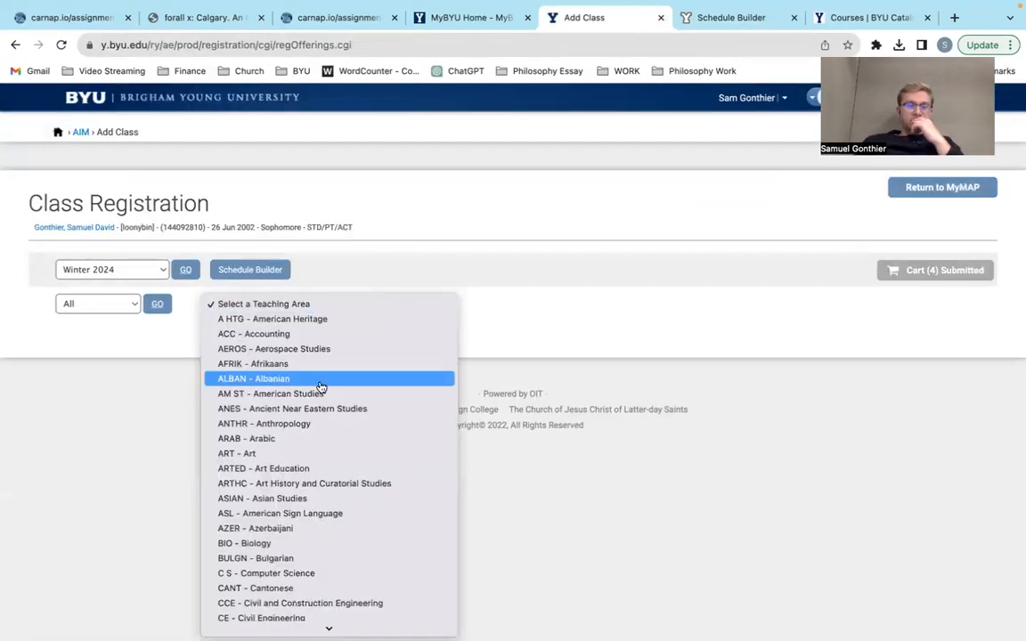
pyautogui.scroll(-15, 321, 386)
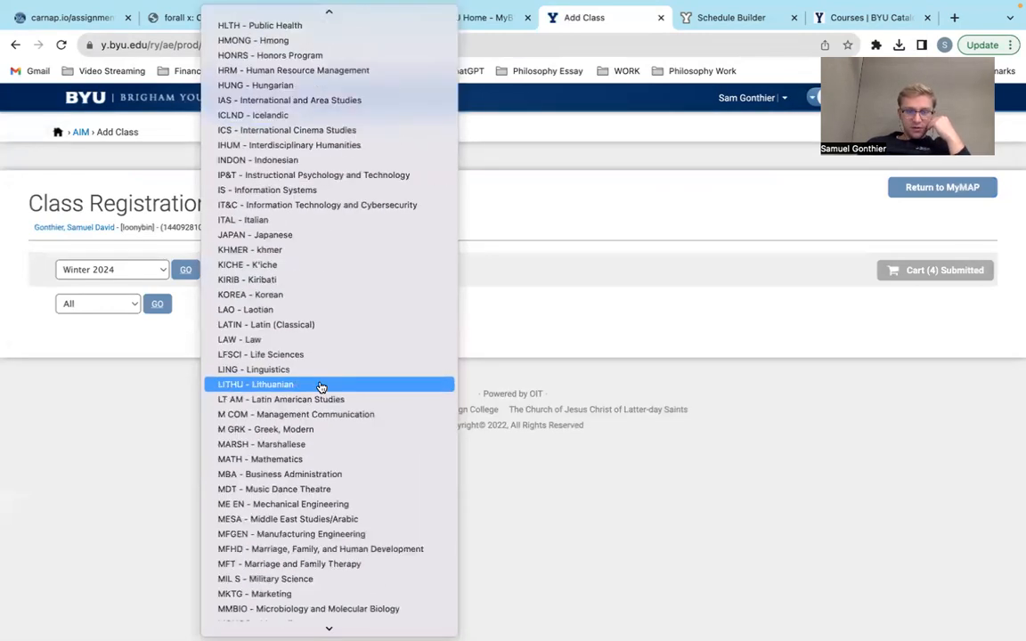
pyautogui.scroll(-10, 321, 388)
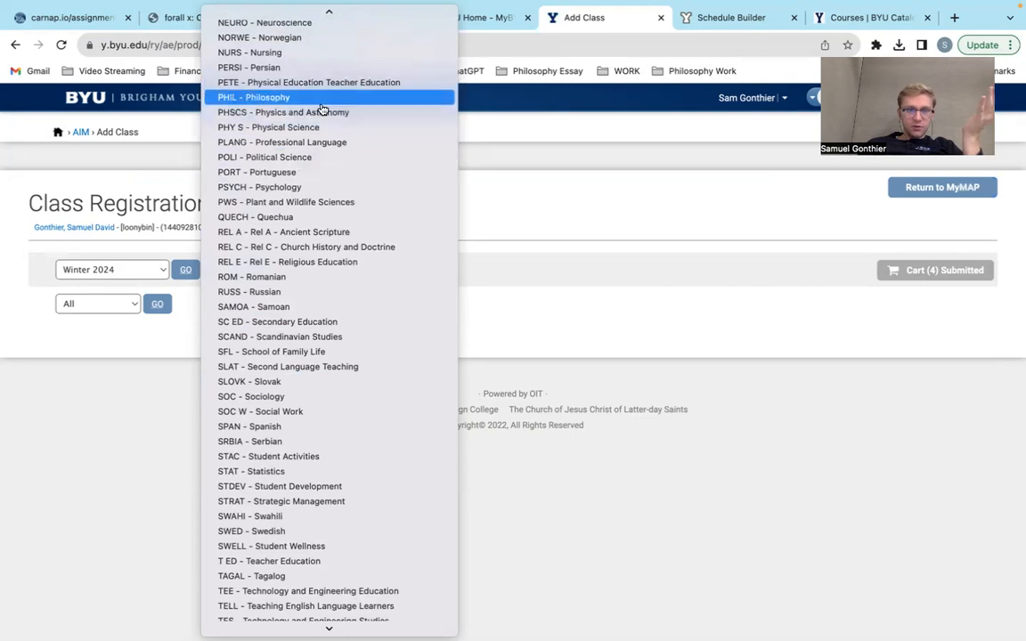
pyautogui.click(321, 105)
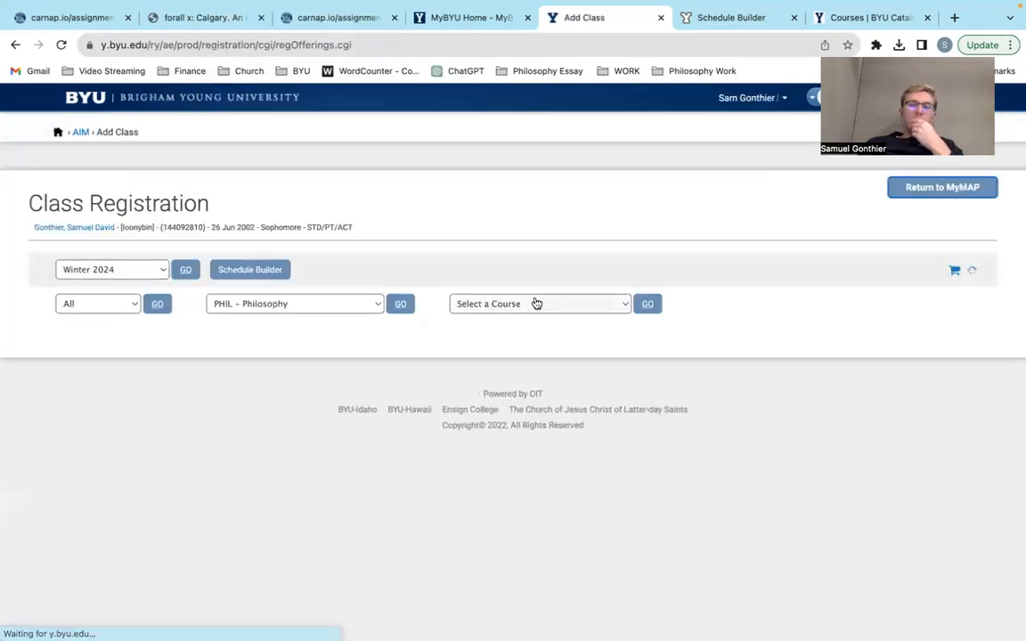
# Step: Select the philosophy course 305 - Intermediate Formal Logic and load its course details
pyautogui.click(563, 300)
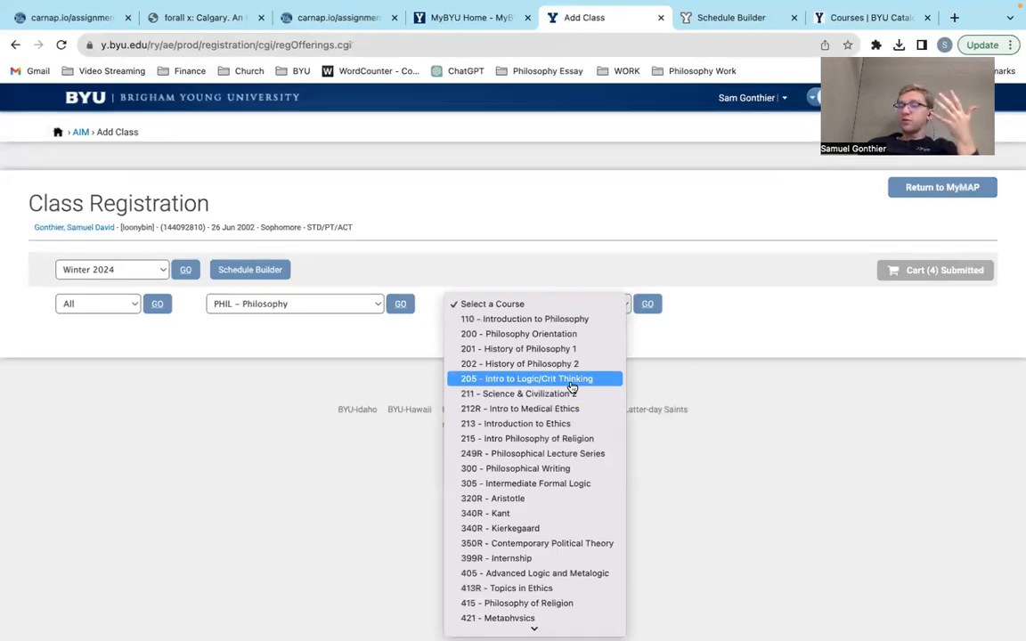
pyautogui.click(549, 492)
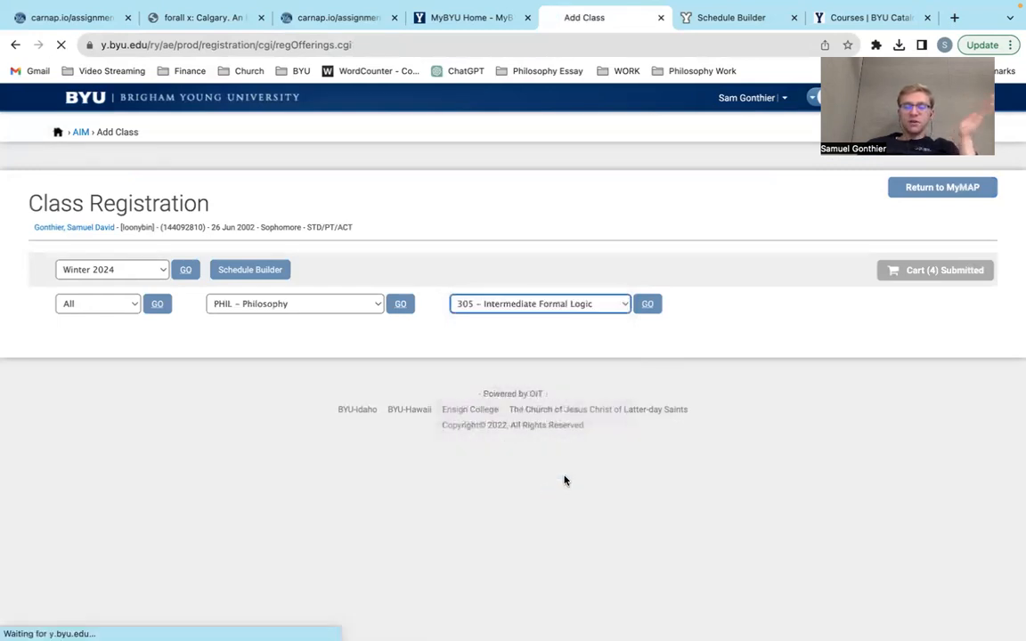
pyautogui.click(647, 304)
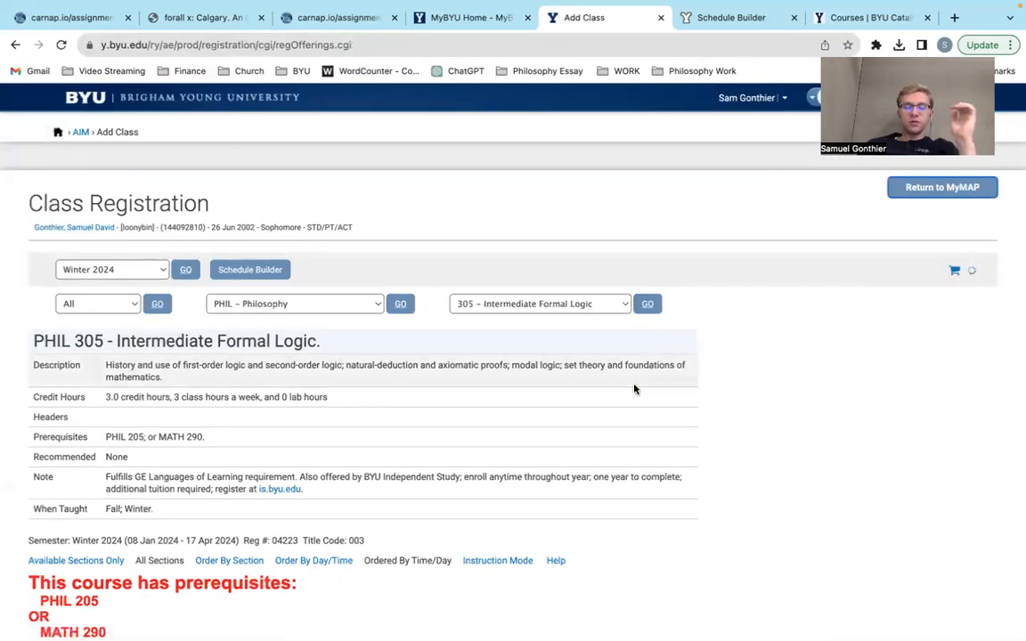
# Step: Examine the prerequisites and the recommended preparation listed for PHIL 305
pyautogui.scroll(-2, 634, 389)
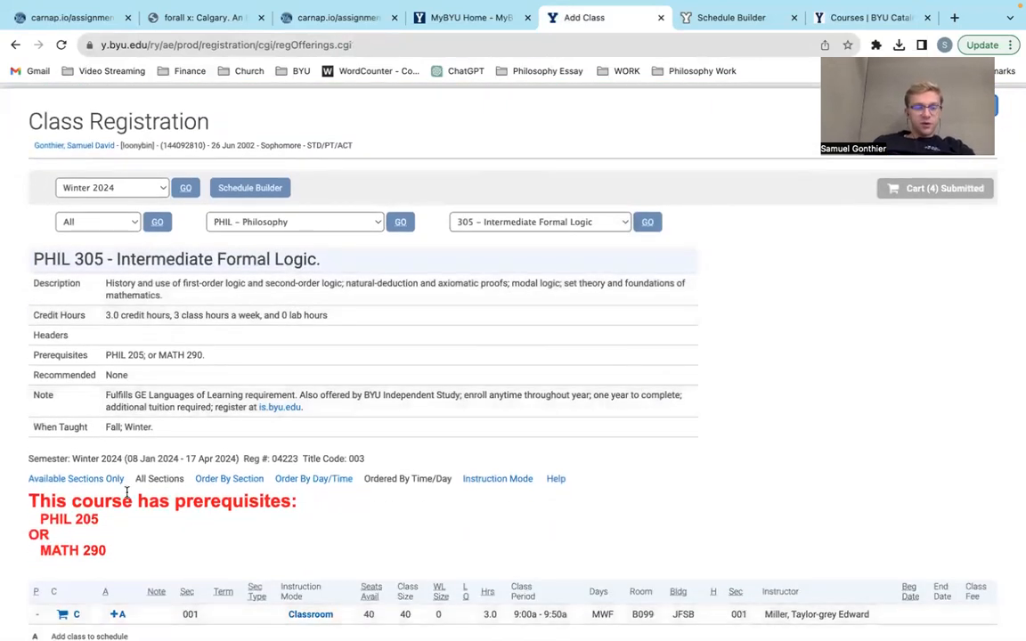
pyautogui.moveTo(27, 501); pyautogui.dragTo(105, 523)
pyautogui.click(57, 504)
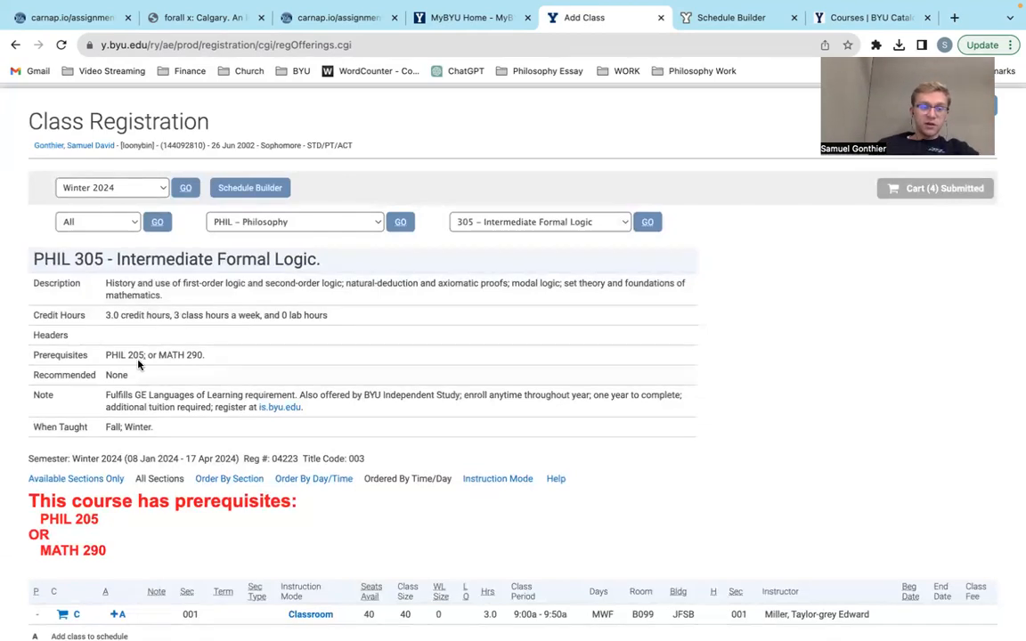
pyautogui.moveTo(102, 353); pyautogui.dragTo(217, 349)
pyautogui.click(217, 350)
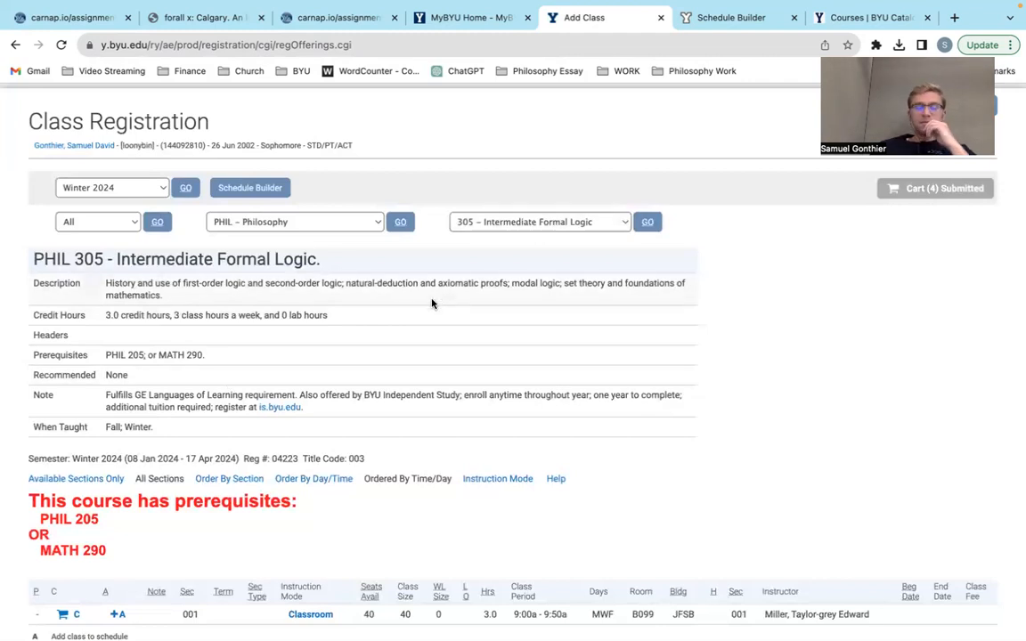
pyautogui.doubleClick(114, 377)
pyautogui.click(127, 381)
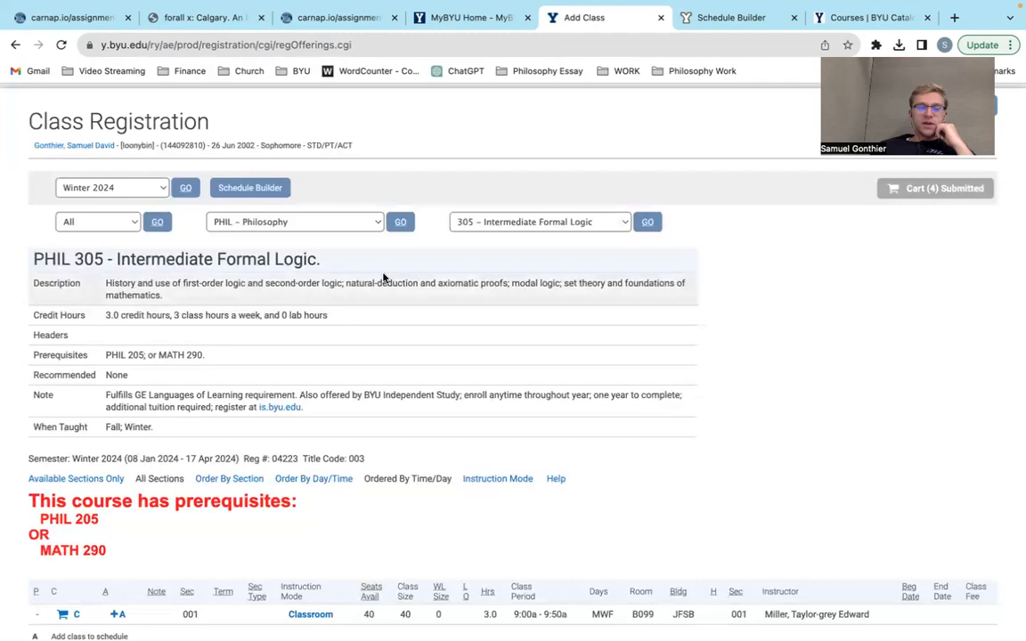
# Step: Open the philosophy course 340R - Kierkegaard and check its prerequisites, recommended preparation and section
pyautogui.click(488, 224)
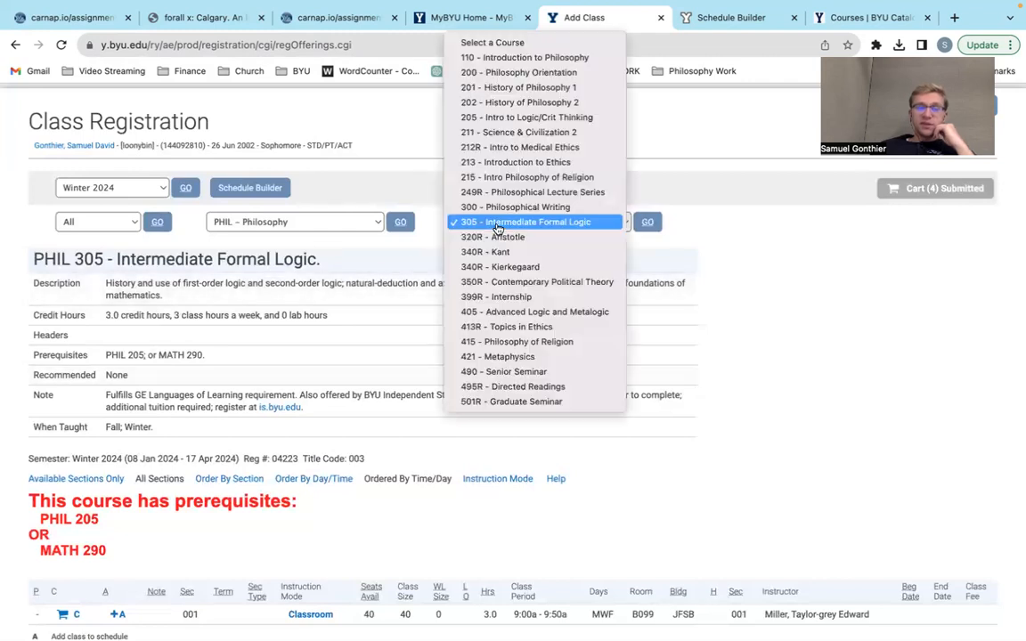
pyautogui.click(505, 267)
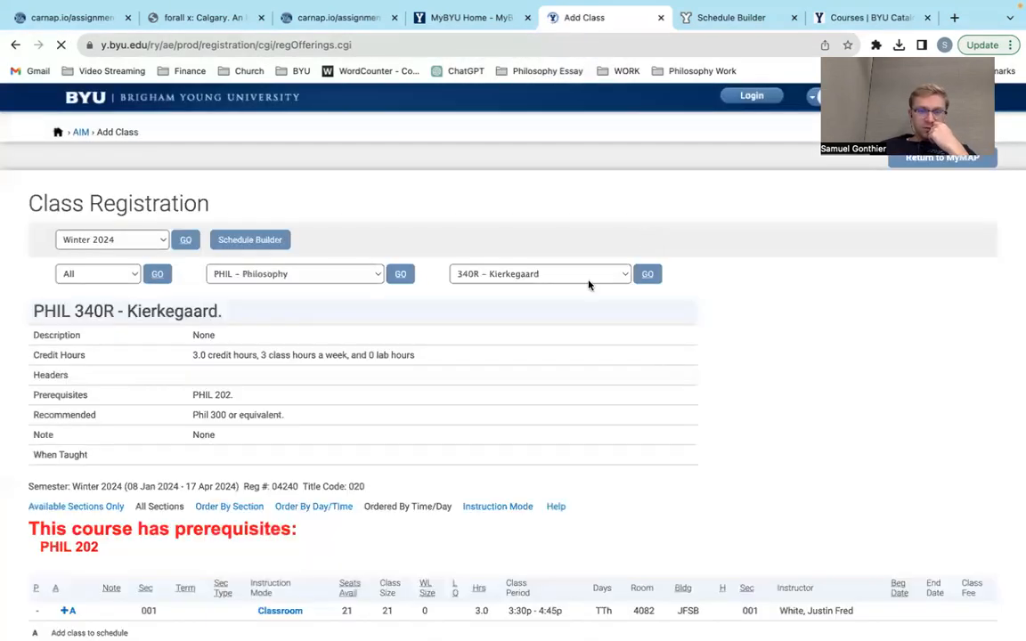
pyautogui.scroll(-2, 513, 340)
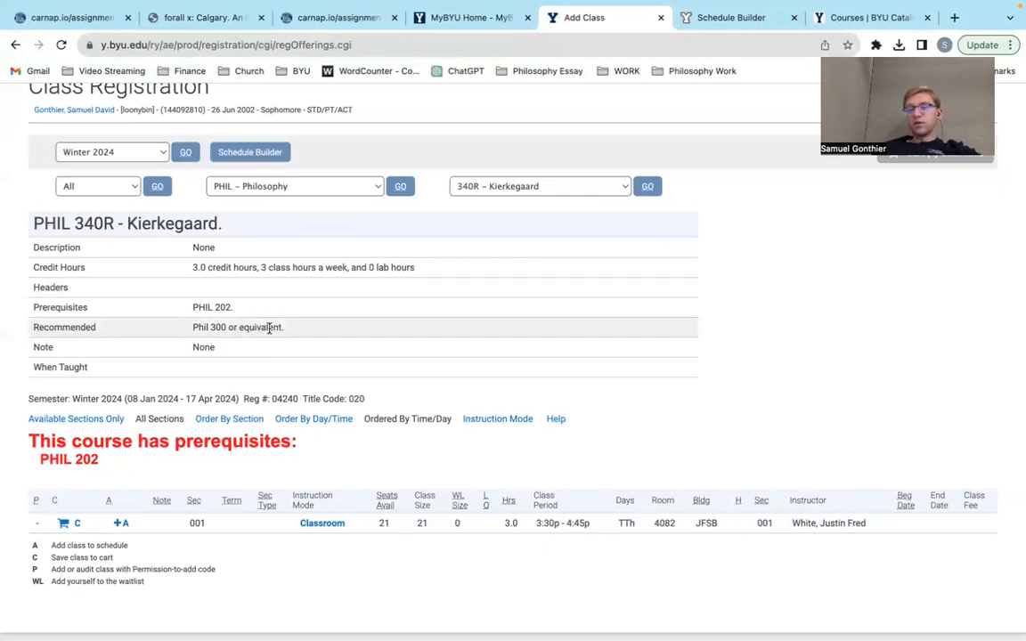
# Step: Change the teaching area to POLI - Political Science
pyautogui.click(524, 190)
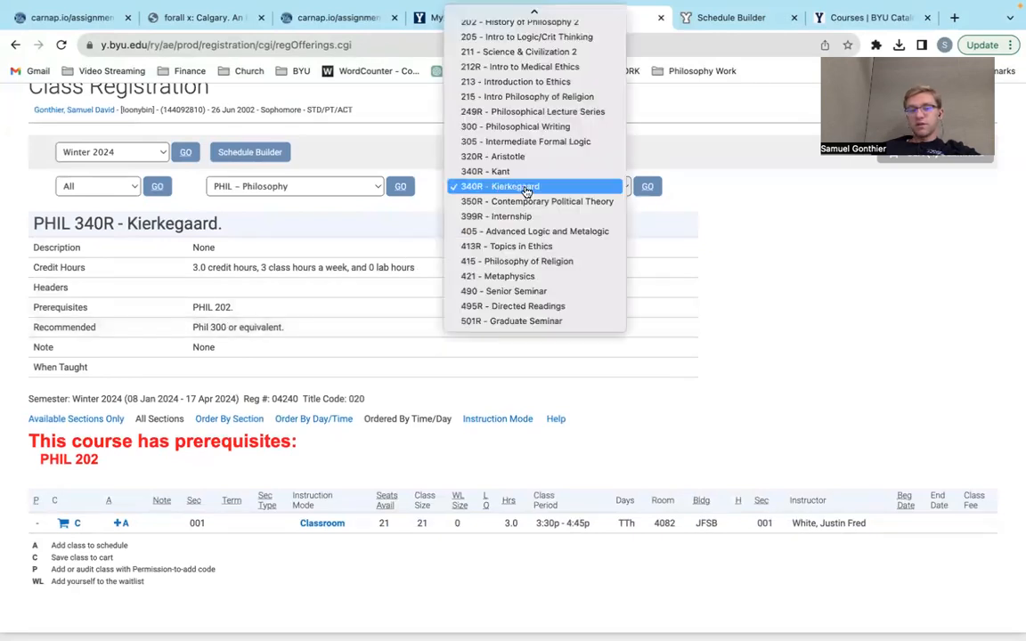
pyautogui.click(350, 193)
pyautogui.click(350, 193)
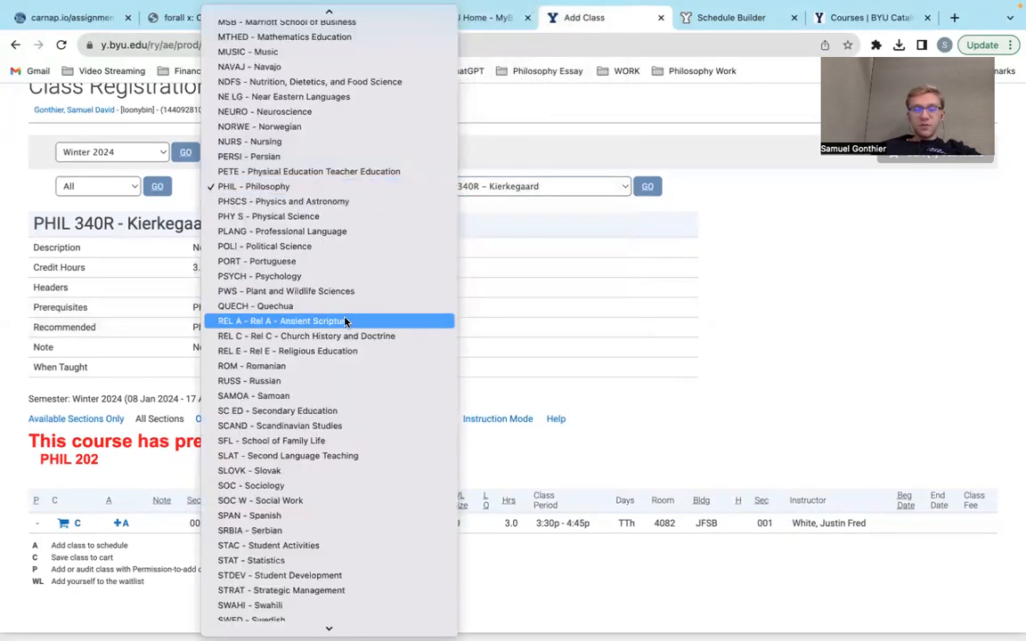
pyautogui.scroll(-3, 343, 316)
pyautogui.scroll(2, 361, 272)
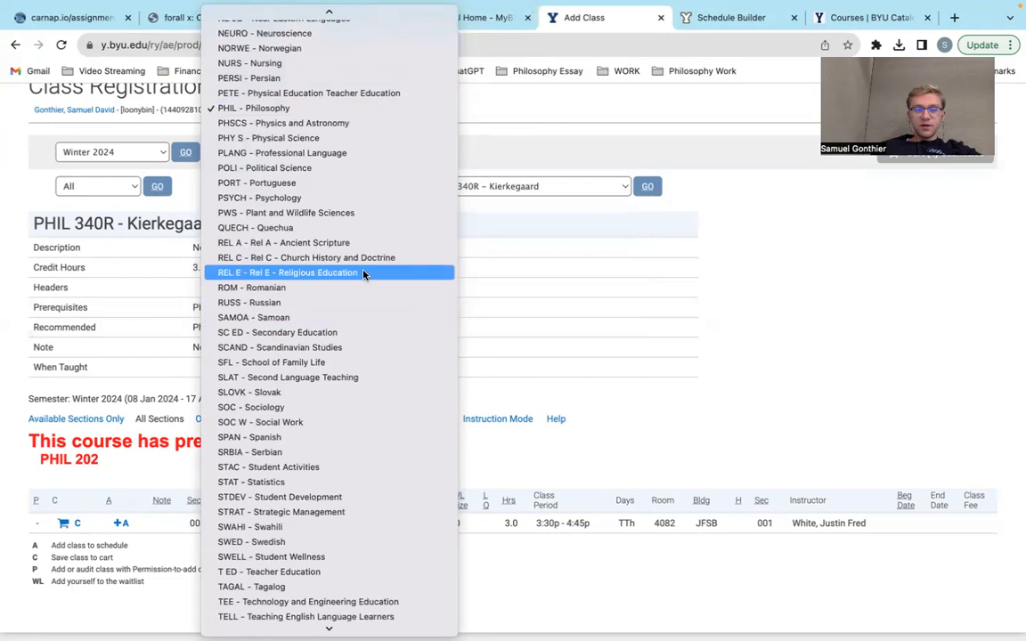
pyautogui.scroll(2, 348, 294)
pyautogui.click(316, 263)
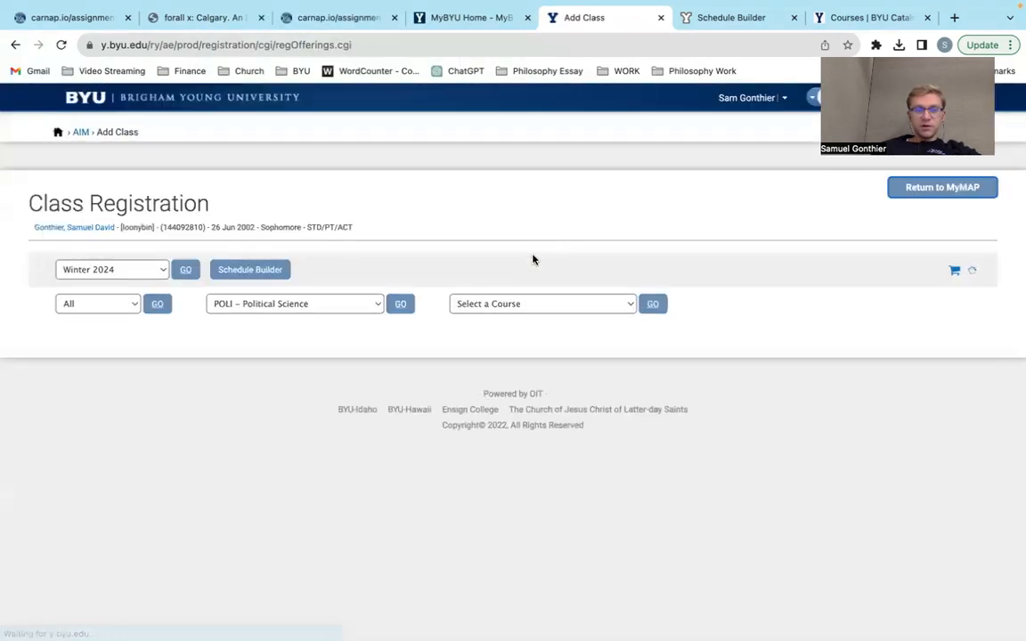
# Step: Open the political science course 474 - Arab-Palestn-Israeli Conflct and check its prerequisites and recommended courses
pyautogui.click(535, 303)
pyautogui.scroll(-10, 524, 459)
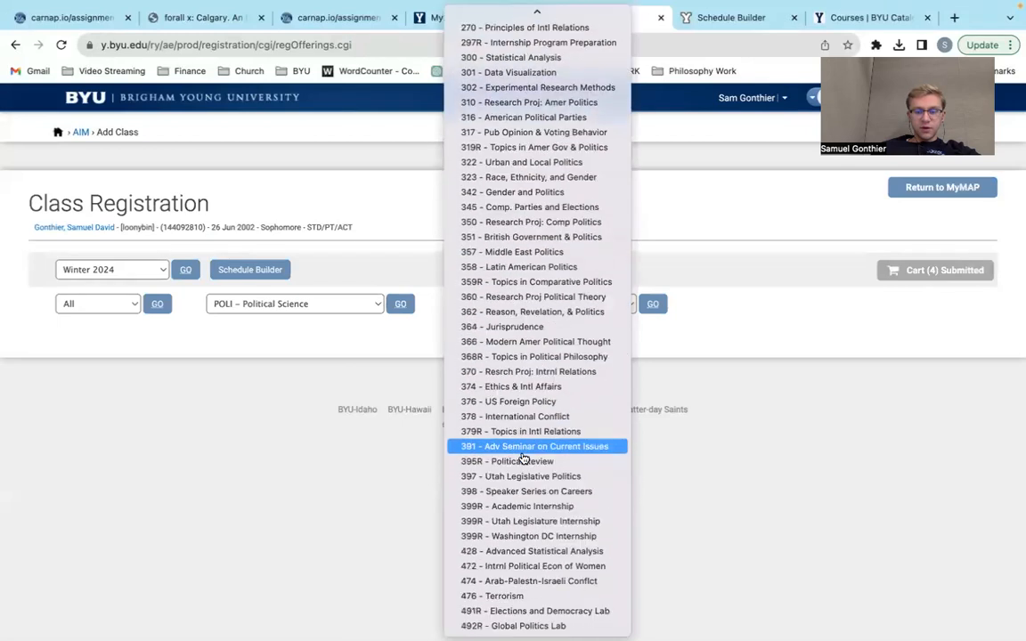
pyautogui.click(558, 580)
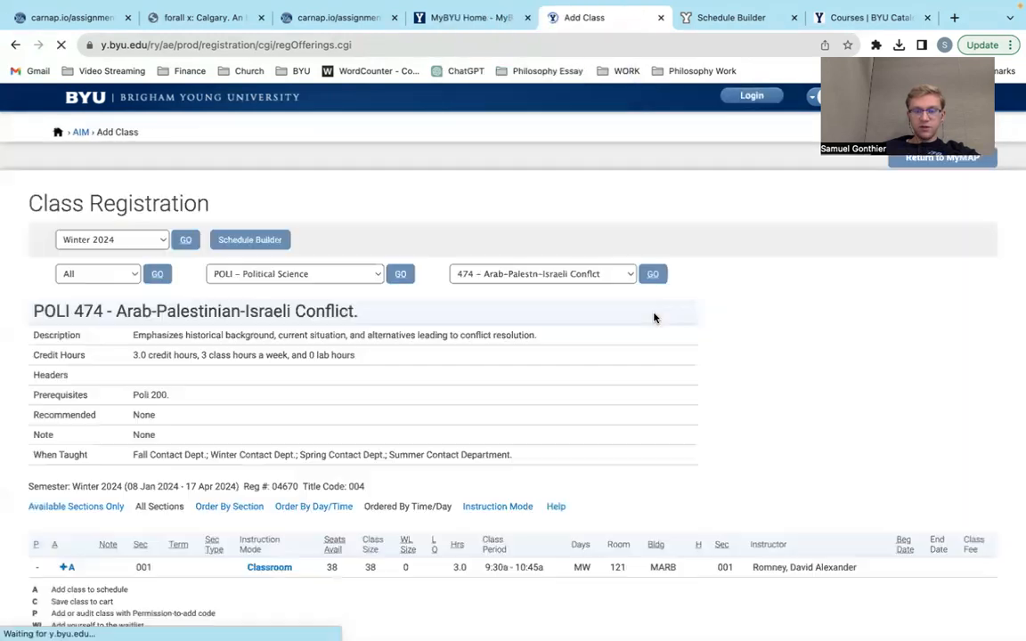
pyautogui.scroll(-1, 439, 458)
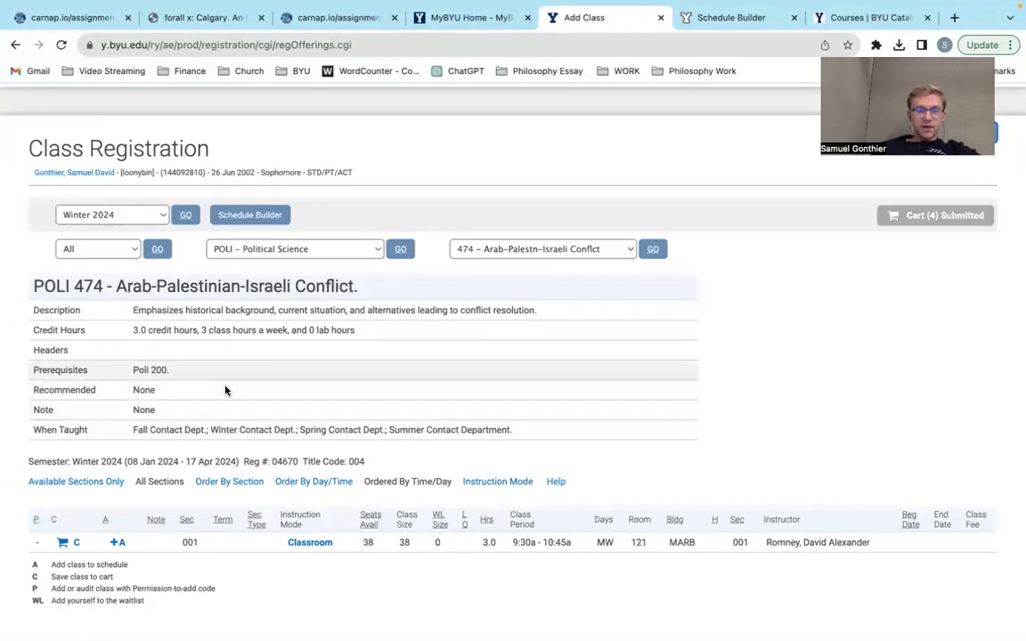
# Step: Open the political science course 476 - Terrorism and examine its recommended courses
pyautogui.click(551, 258)
pyautogui.click(552, 264)
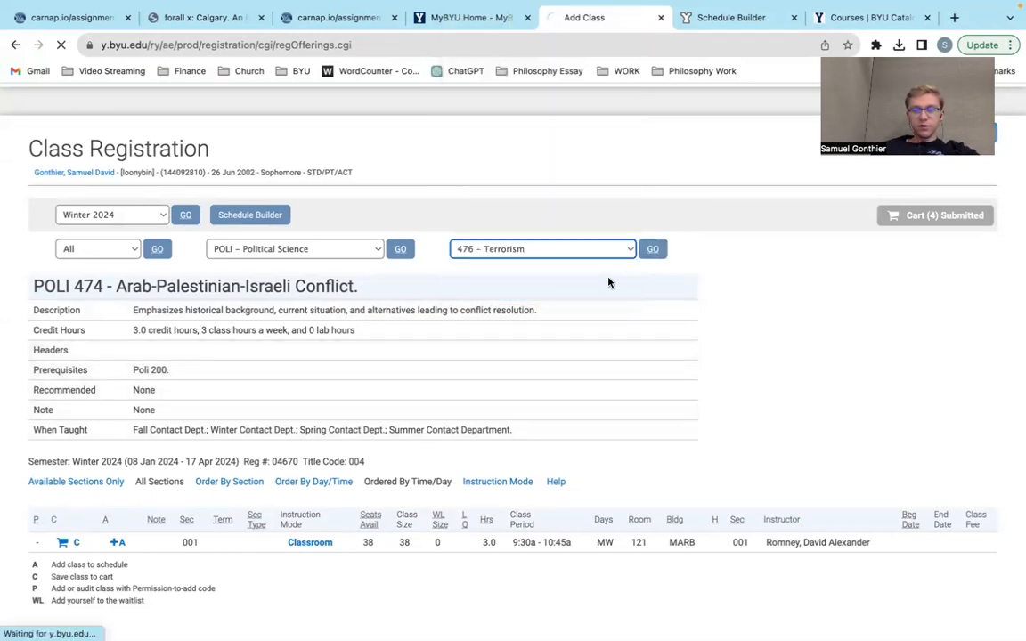
pyautogui.scroll(-1, 585, 318)
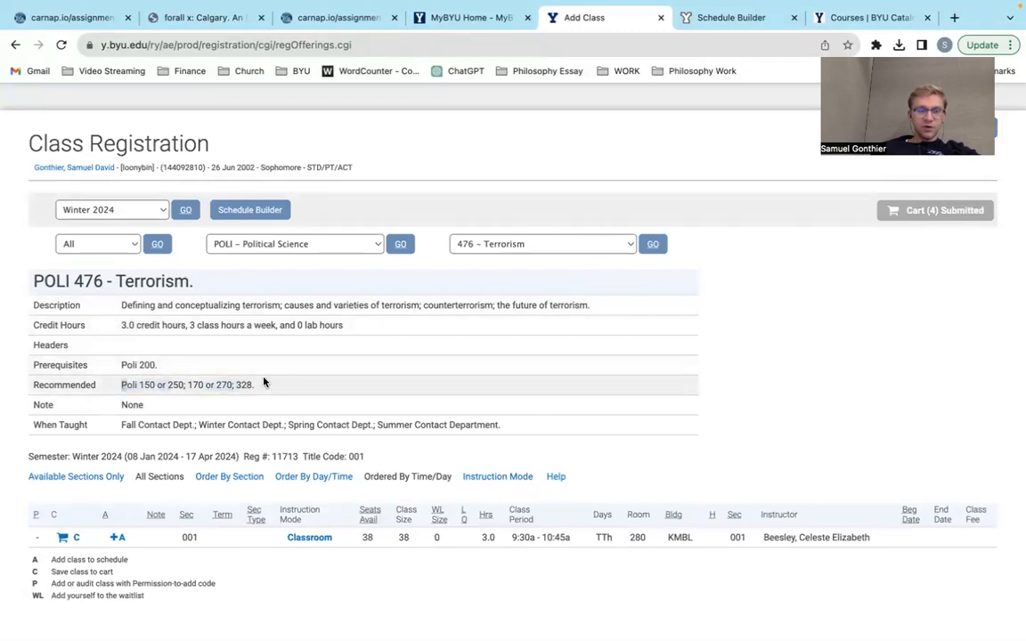
pyautogui.moveTo(289, 392); pyautogui.dragTo(144, 383)
pyautogui.click(142, 383)
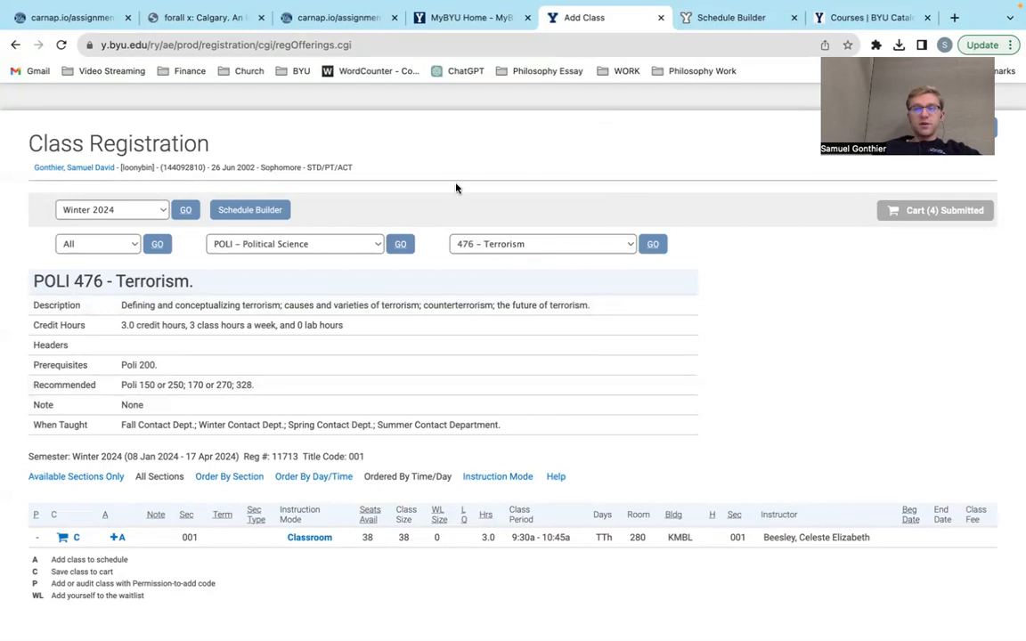
# Step: Revisit the MyBYU home, class registration, Schedule Builder and Undergraduate Catalog pages as a recap
pyautogui.click(483, 22)
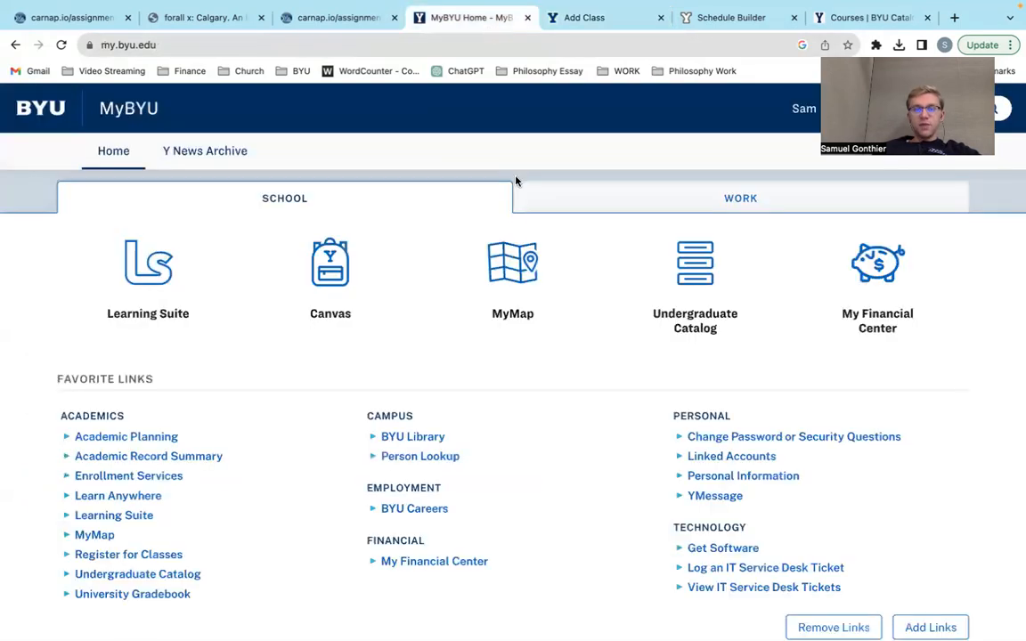
pyautogui.click(591, 25)
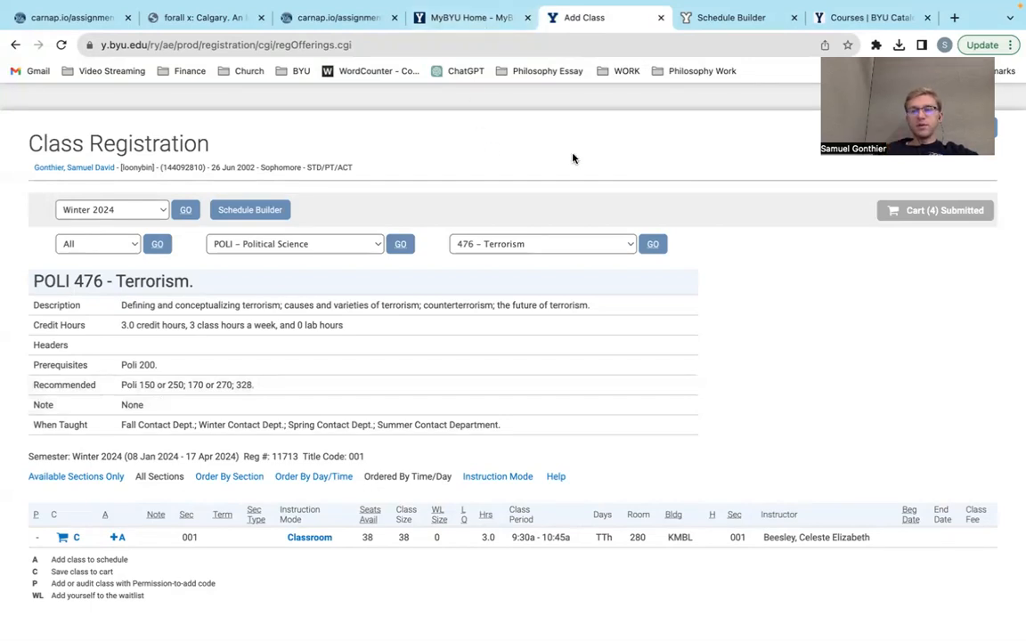
pyautogui.click(922, 222)
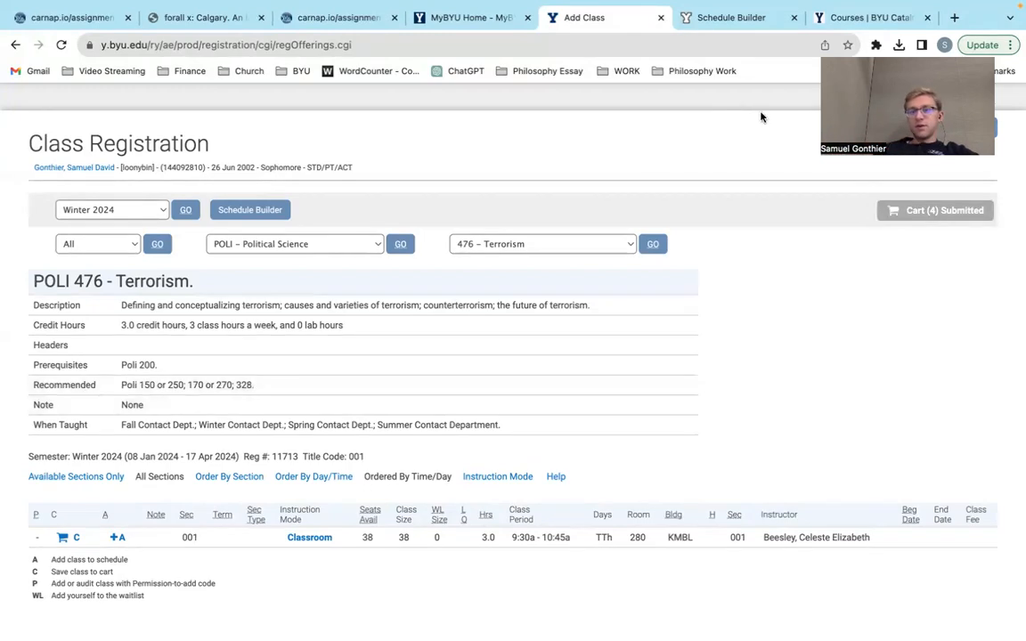
pyautogui.click(751, 28)
pyautogui.click(827, 19)
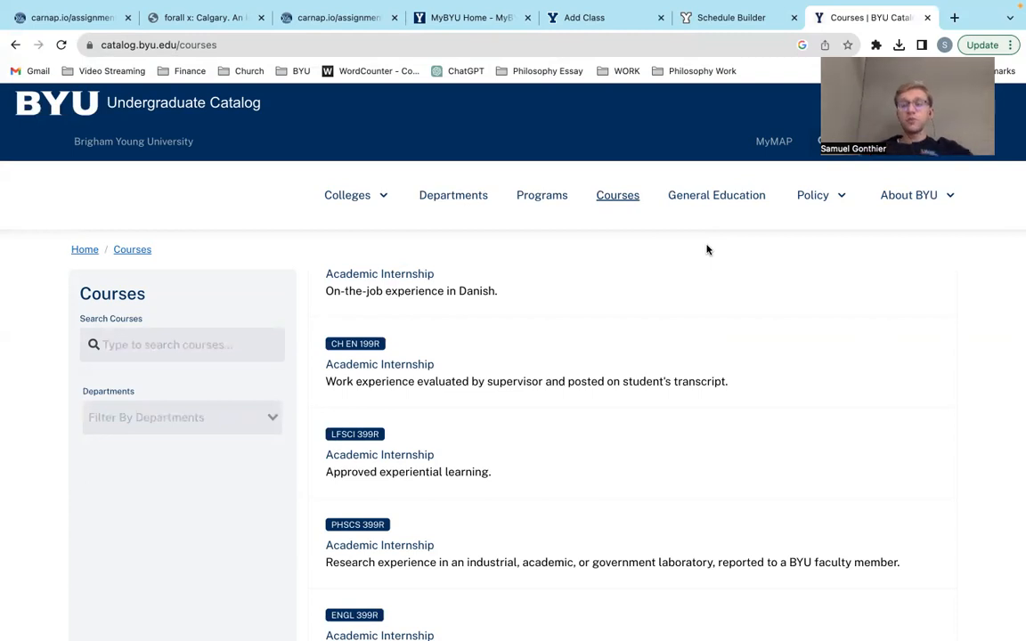
pyautogui.moveTo(601, 15)
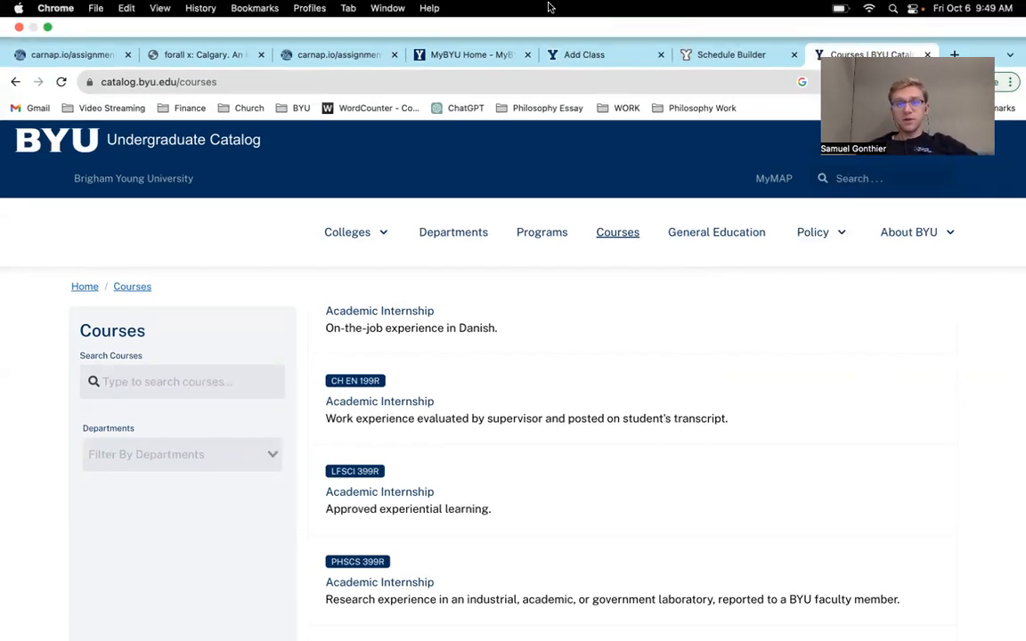